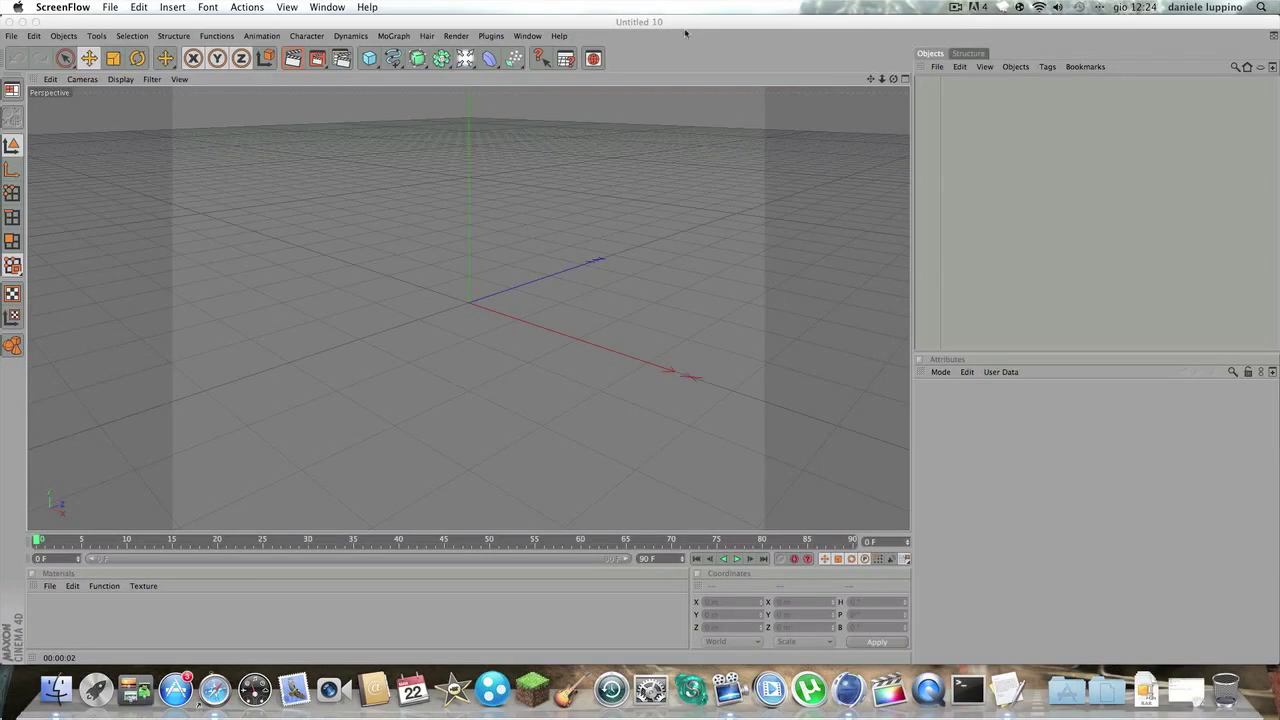
Bring Cinema 4D to the front, showing the empty Untitled 10 scene after the intro.
left_click(685, 34)
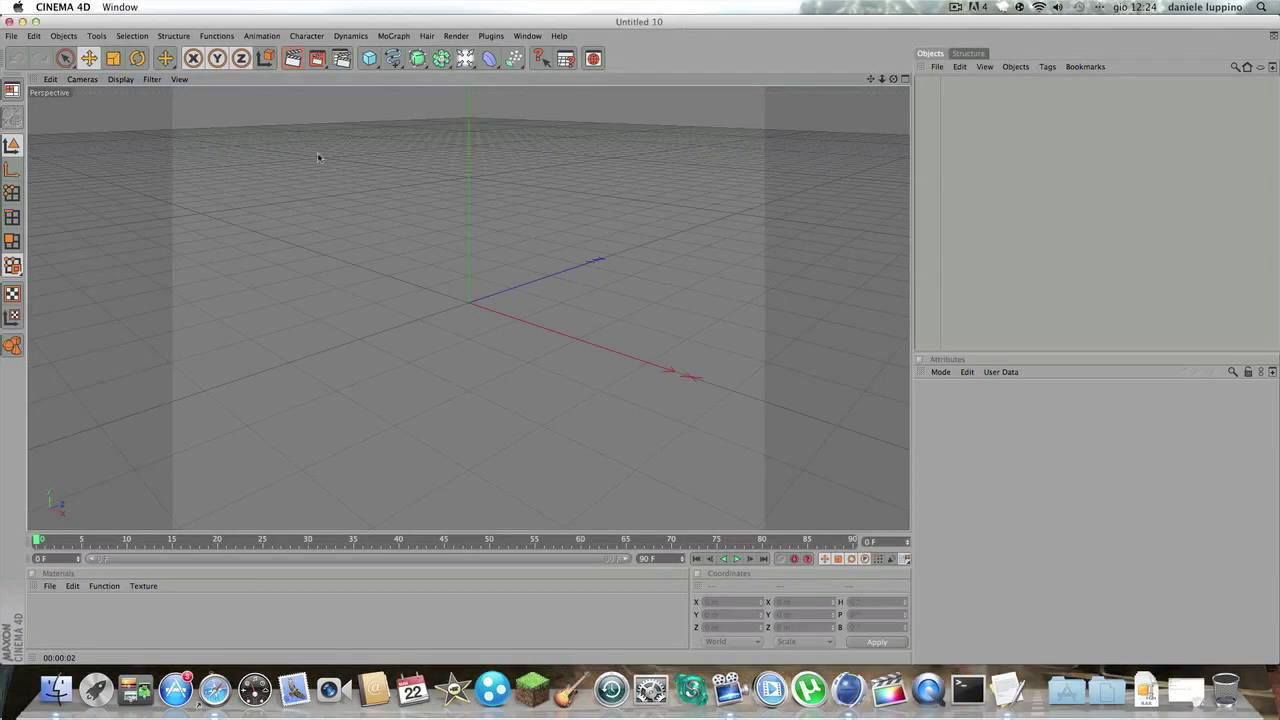
Add a Plane and drag its handles to widen and deepen it.
left_click(369, 58)
left_click(486, 110)
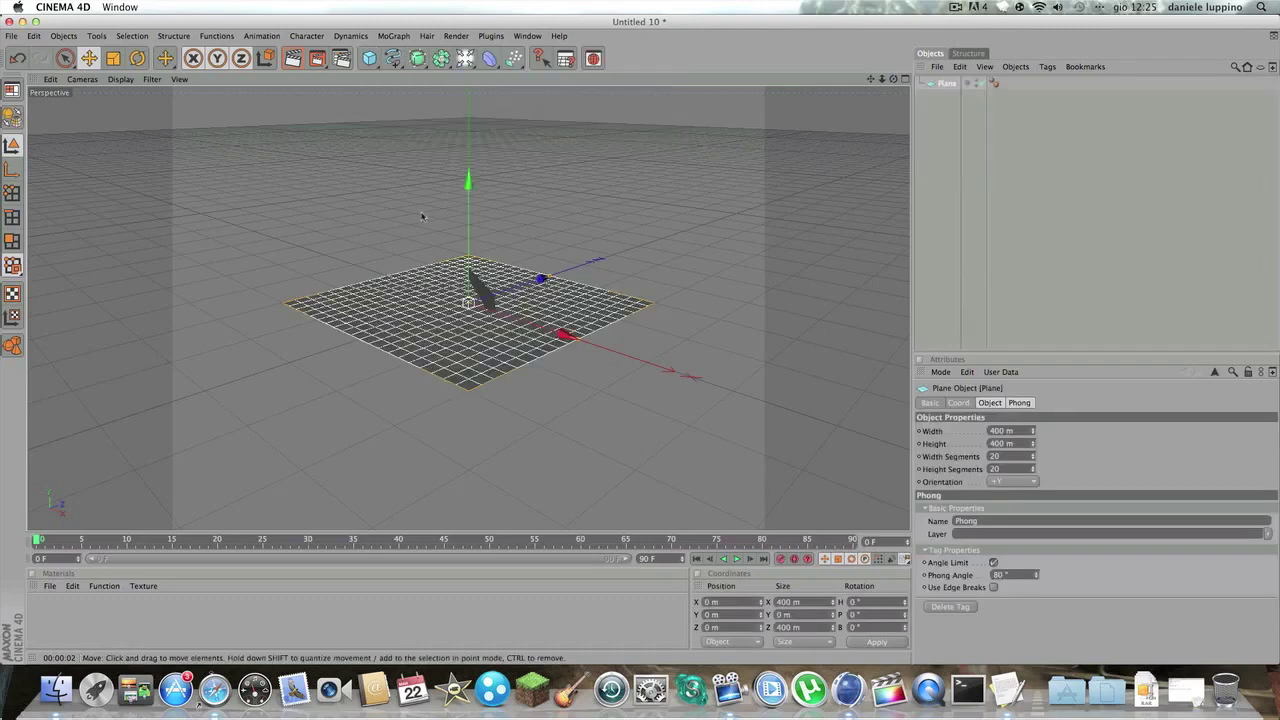
left_click_drag(549, 276, 596, 262)
left_click_drag(565, 334, 880, 430)
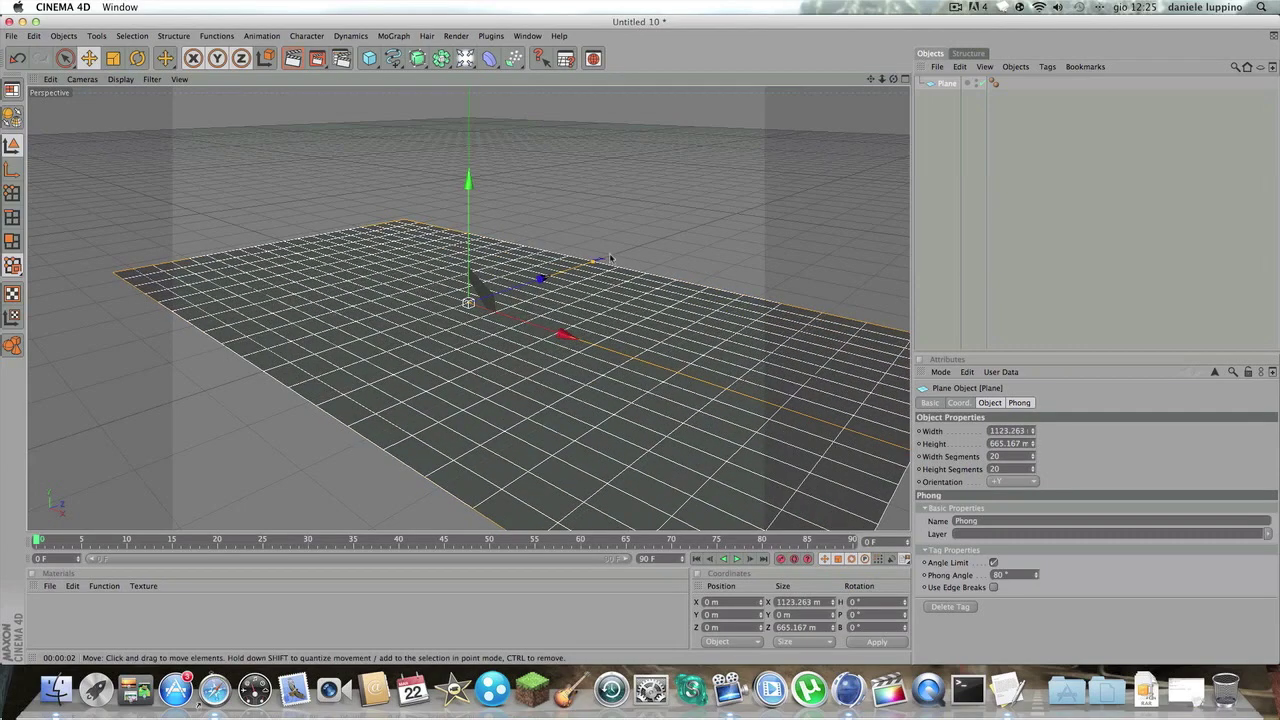
left_click_drag(596, 262, 693, 228)
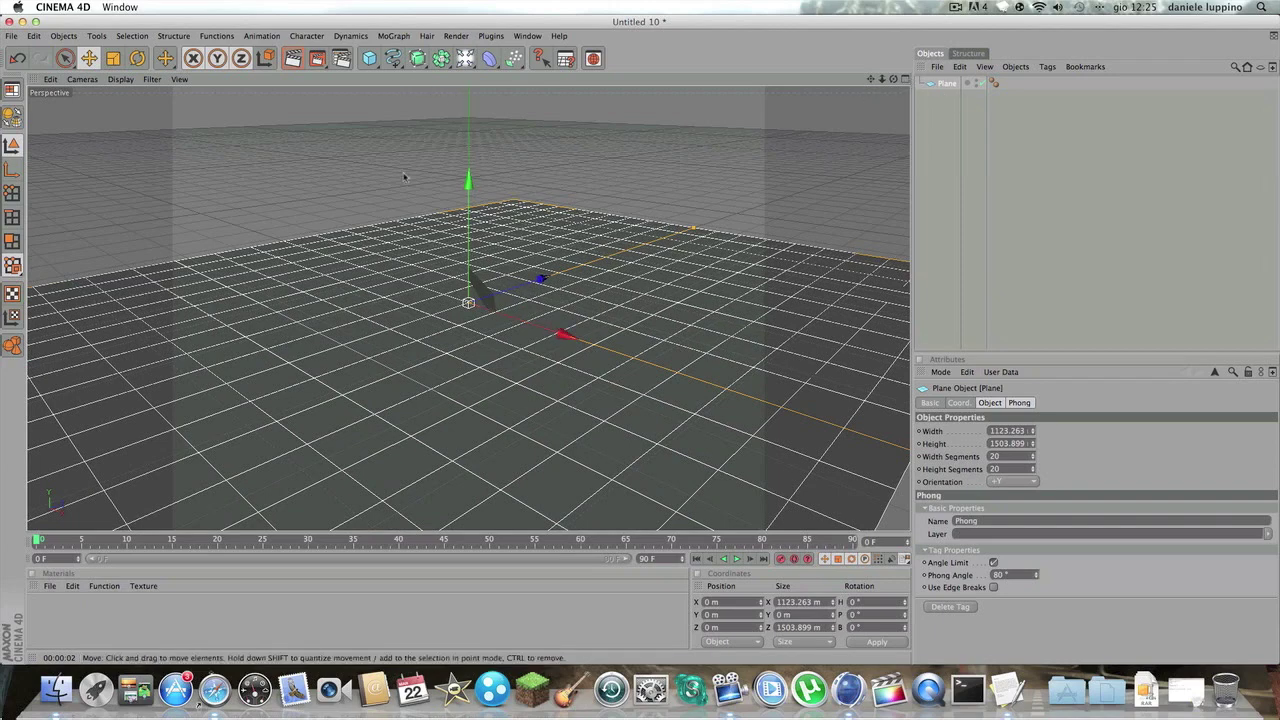
Scale the plane to about 2000 × 2678 m and shift it along X to -448.736 m.
left_click(250, 177)
left_click(436, 285)
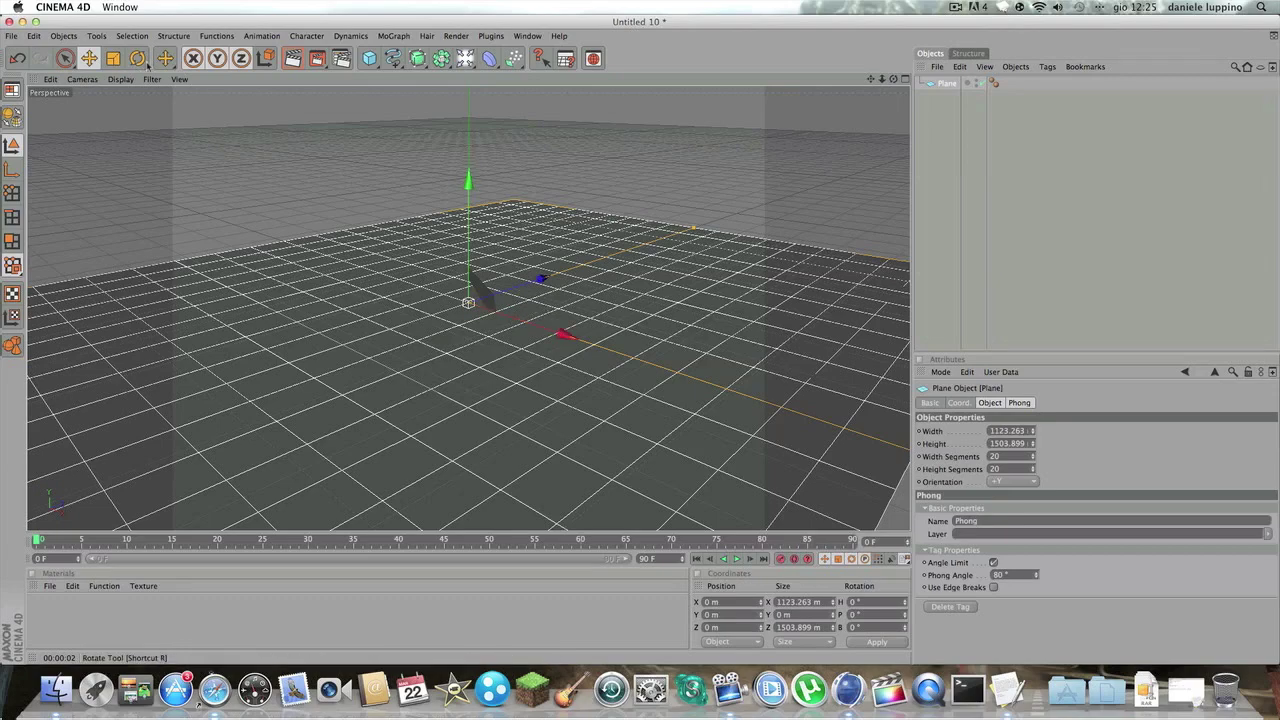
left_click(114, 60)
left_click_drag(569, 337, 568, 340)
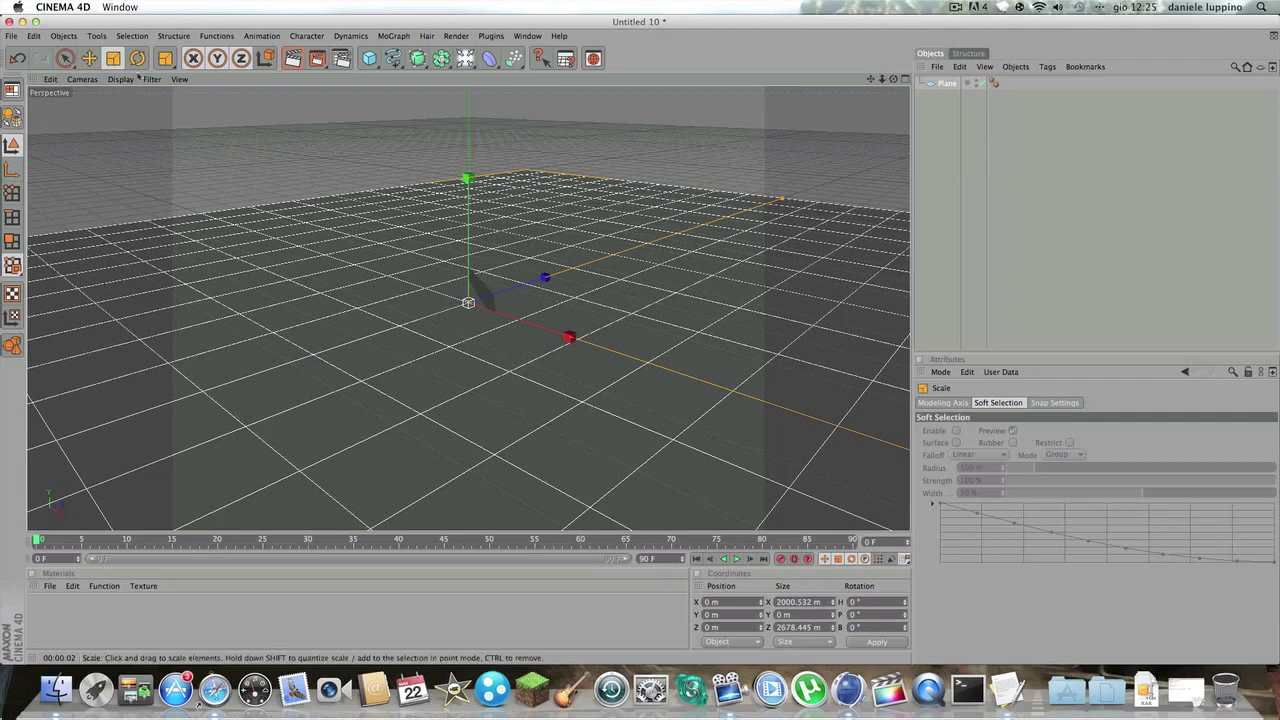
key("e")
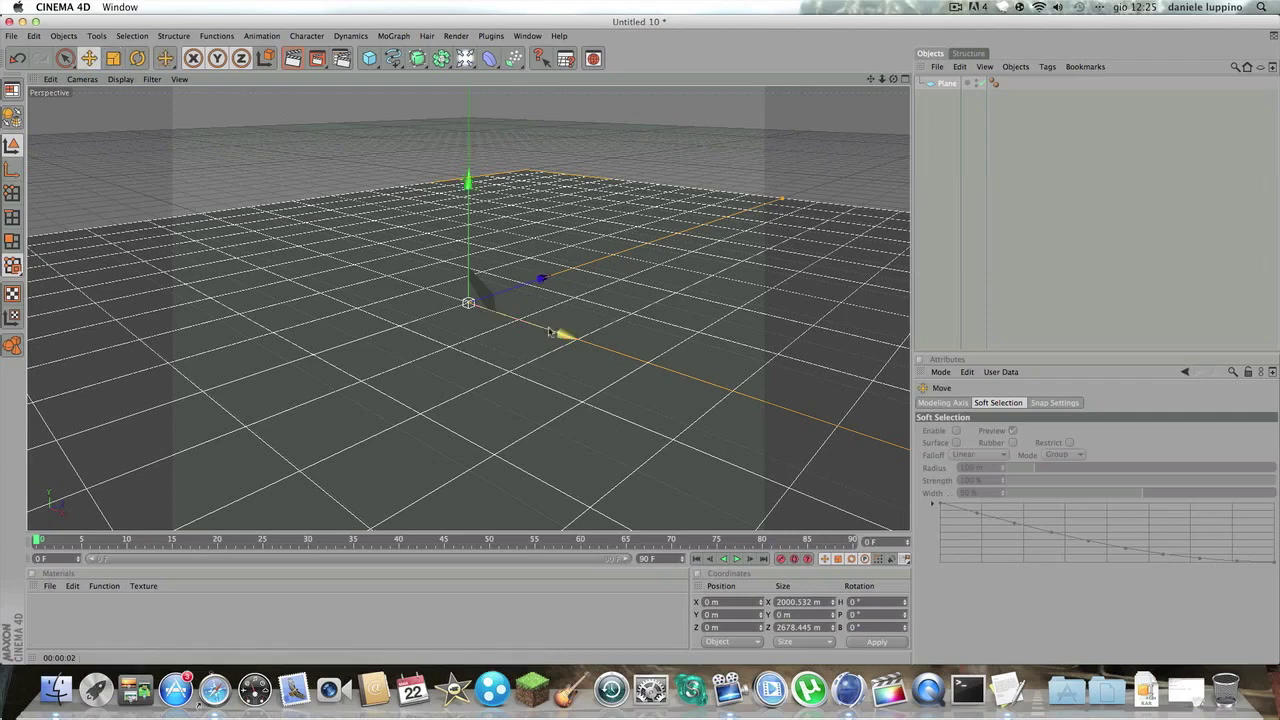
left_click_drag(549, 332, 542, 250)
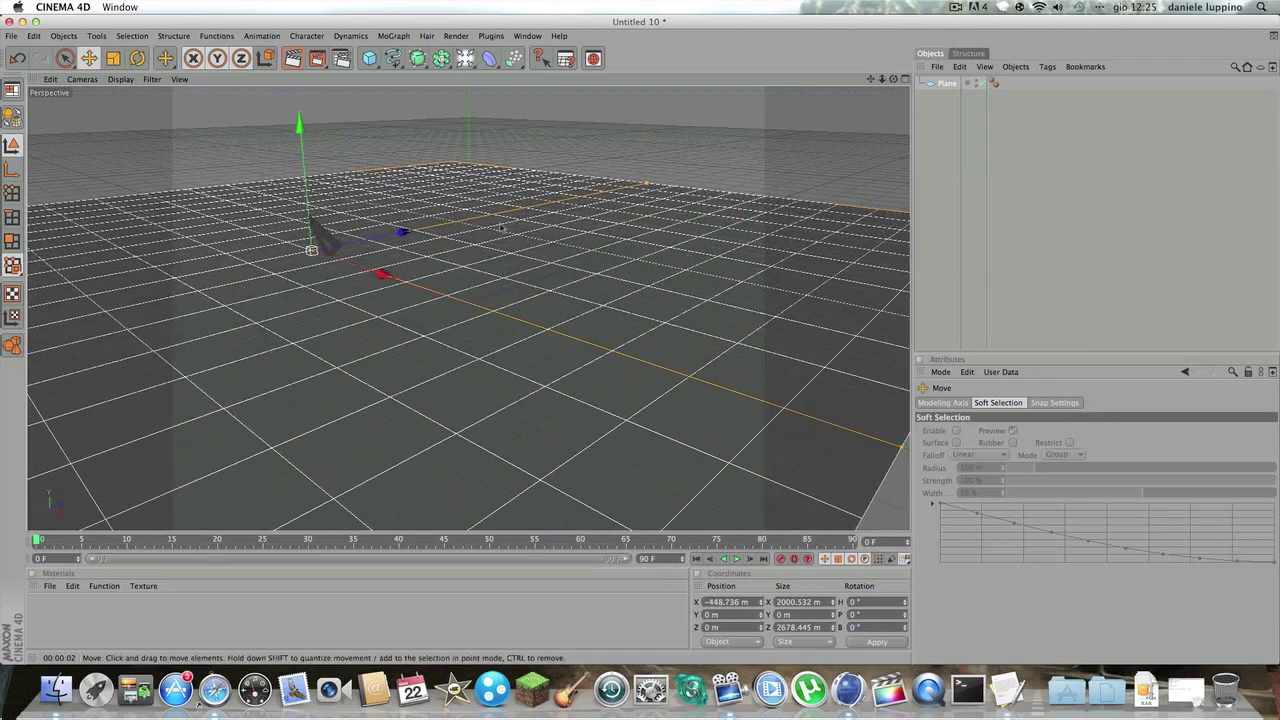
left_click_drag(424, 279, 440, 295)
left_click(431, 307)
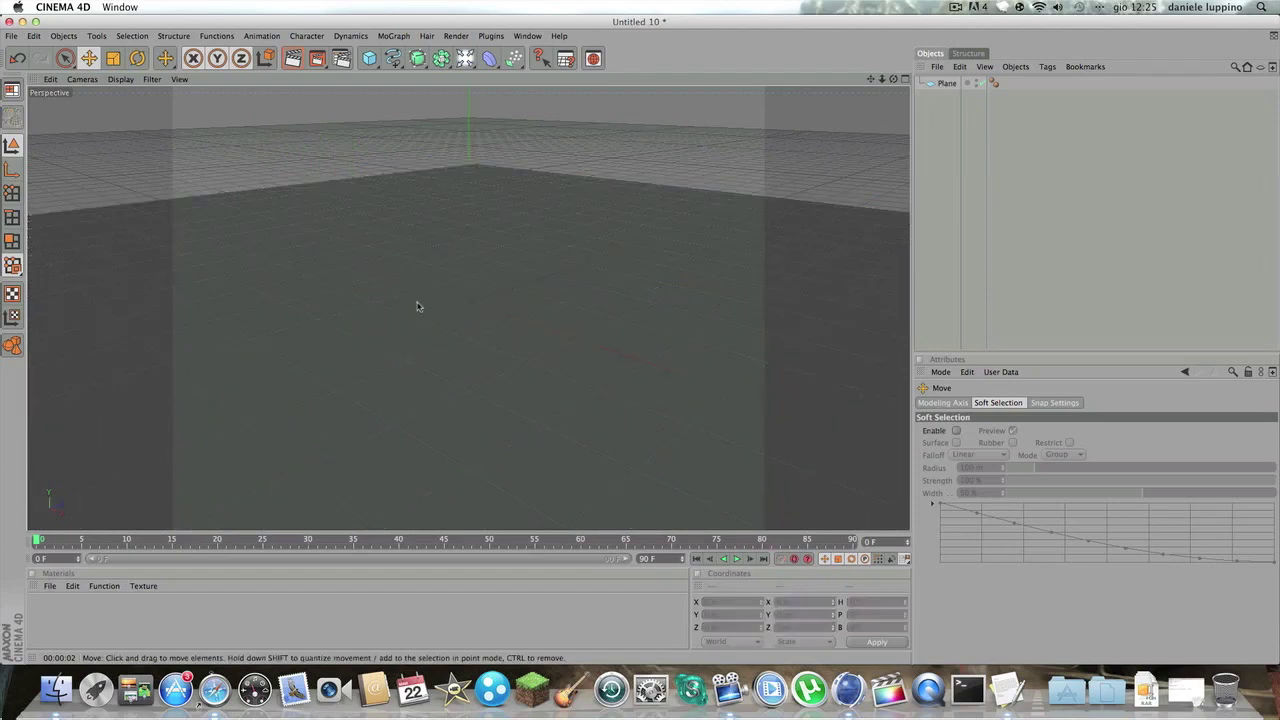
Add and raise a first sphere, then delete it along with a stray cube.
left_click(372, 58)
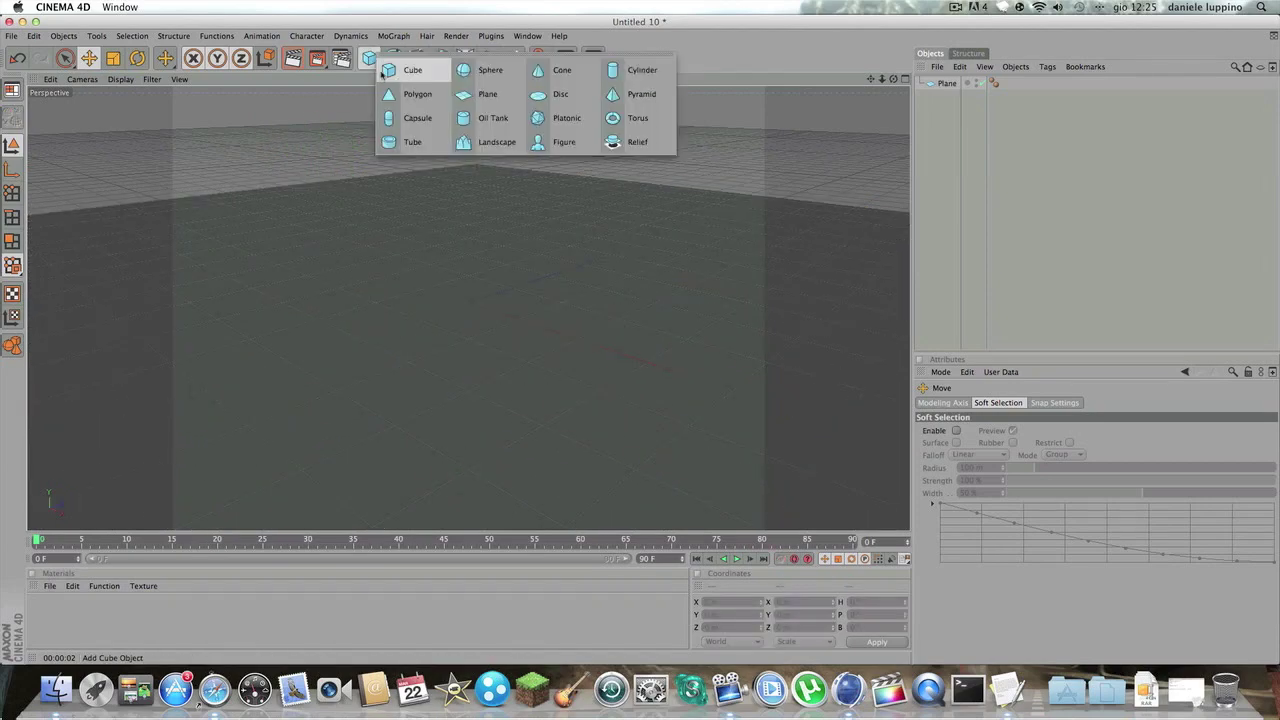
left_click(482, 72)
left_click_drag(488, 290, 478, 214)
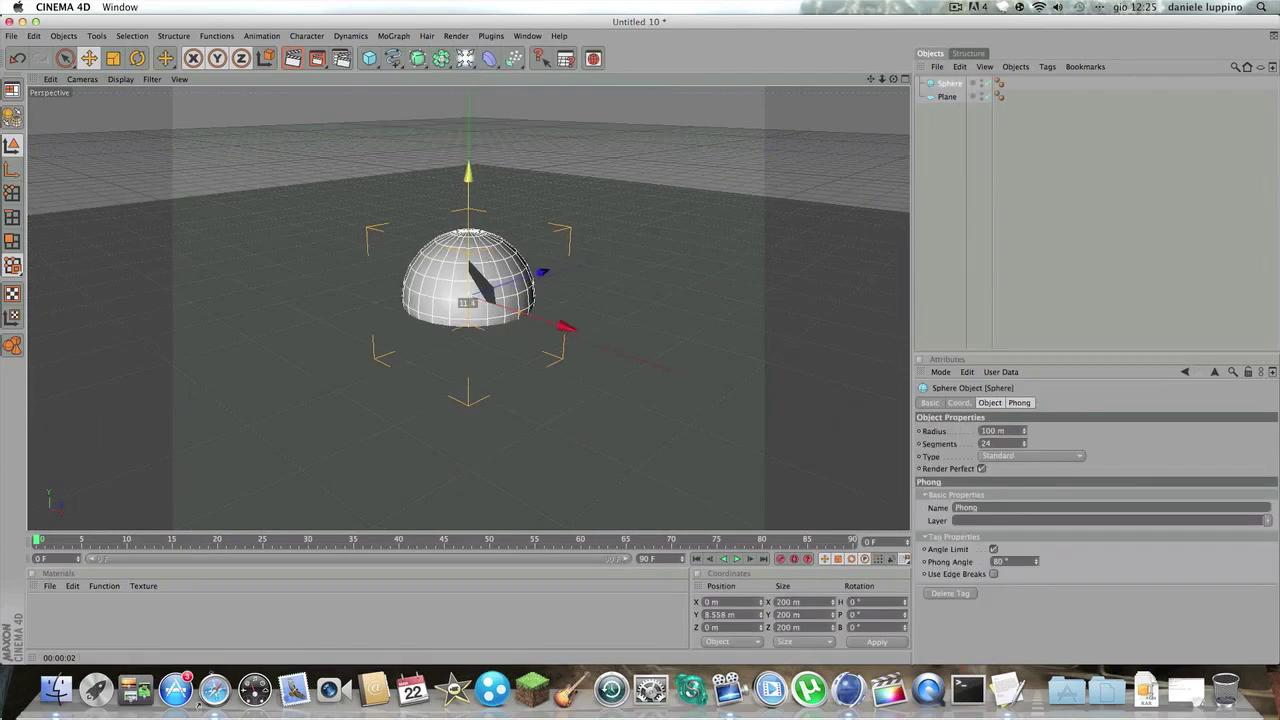
left_click_drag(467, 300, 467, 283)
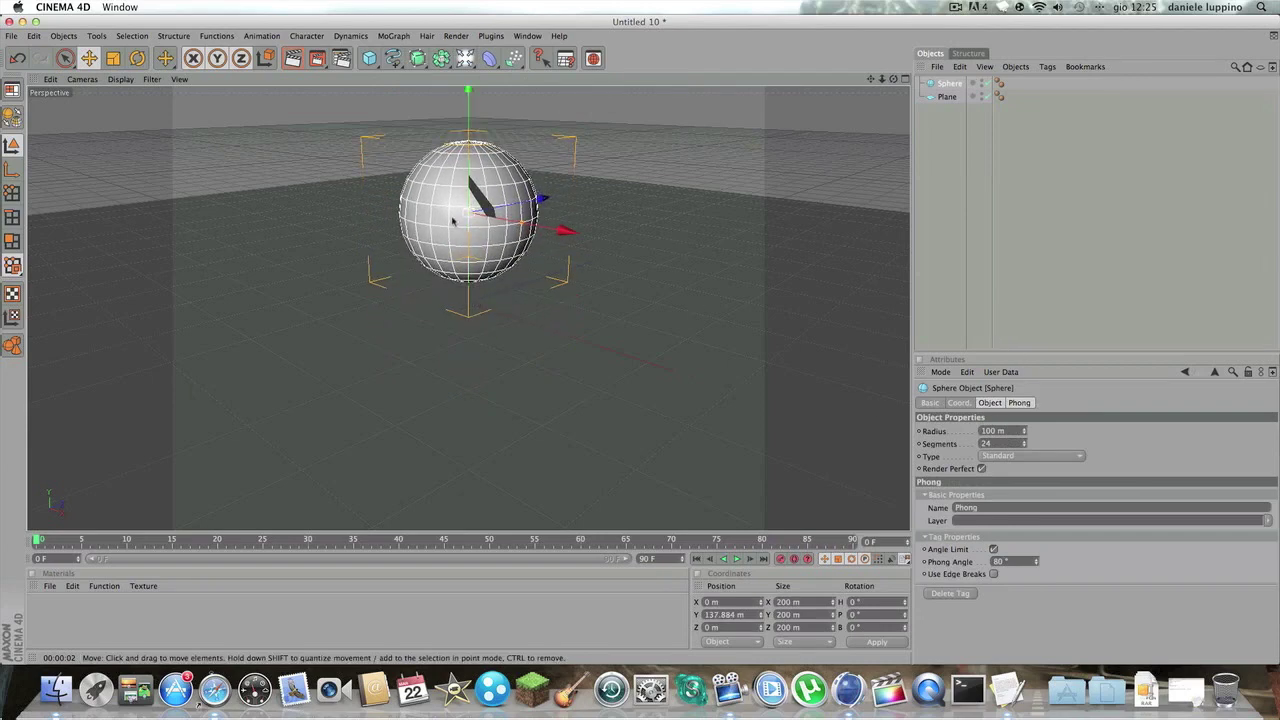
left_click(987, 443)
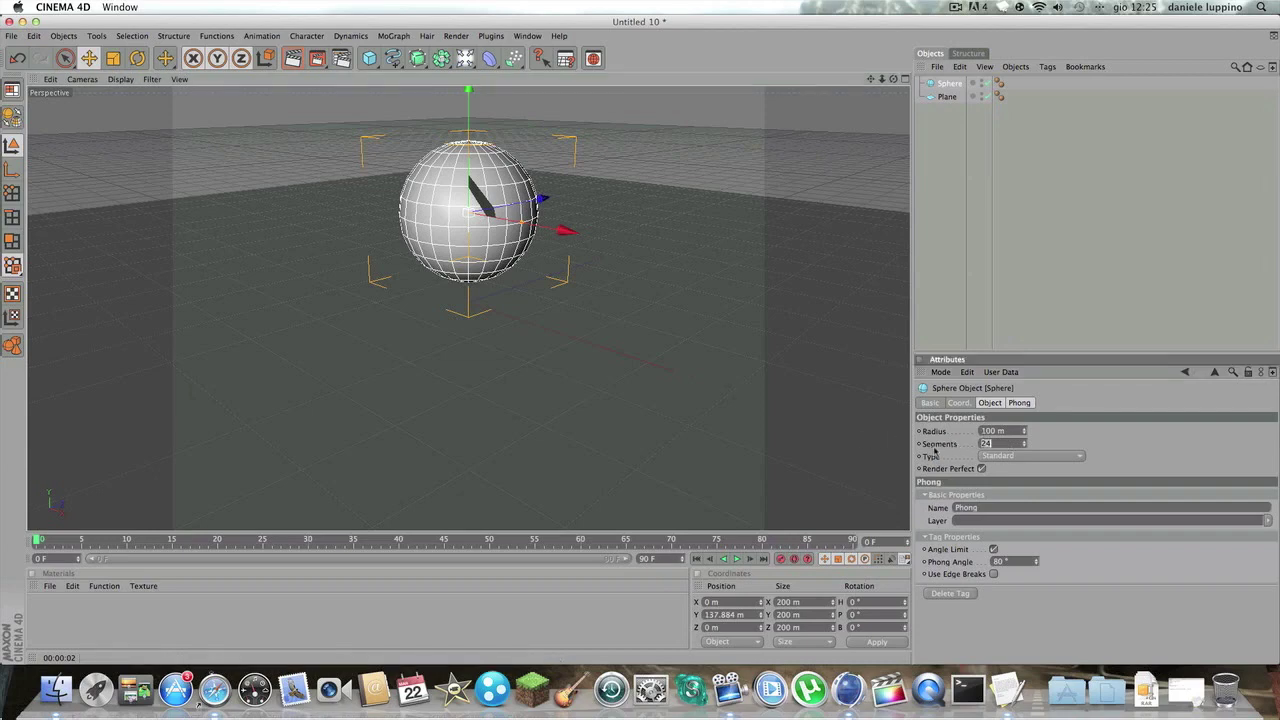
key("Delete")
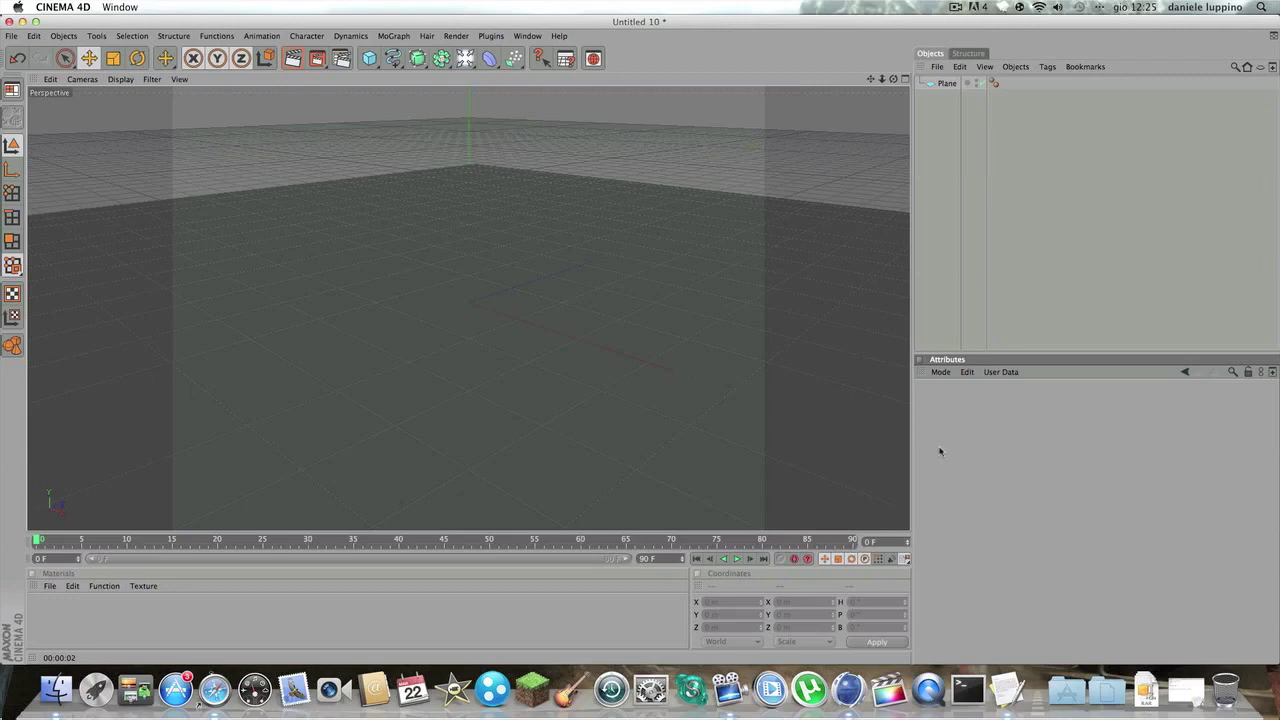
left_click(369, 60)
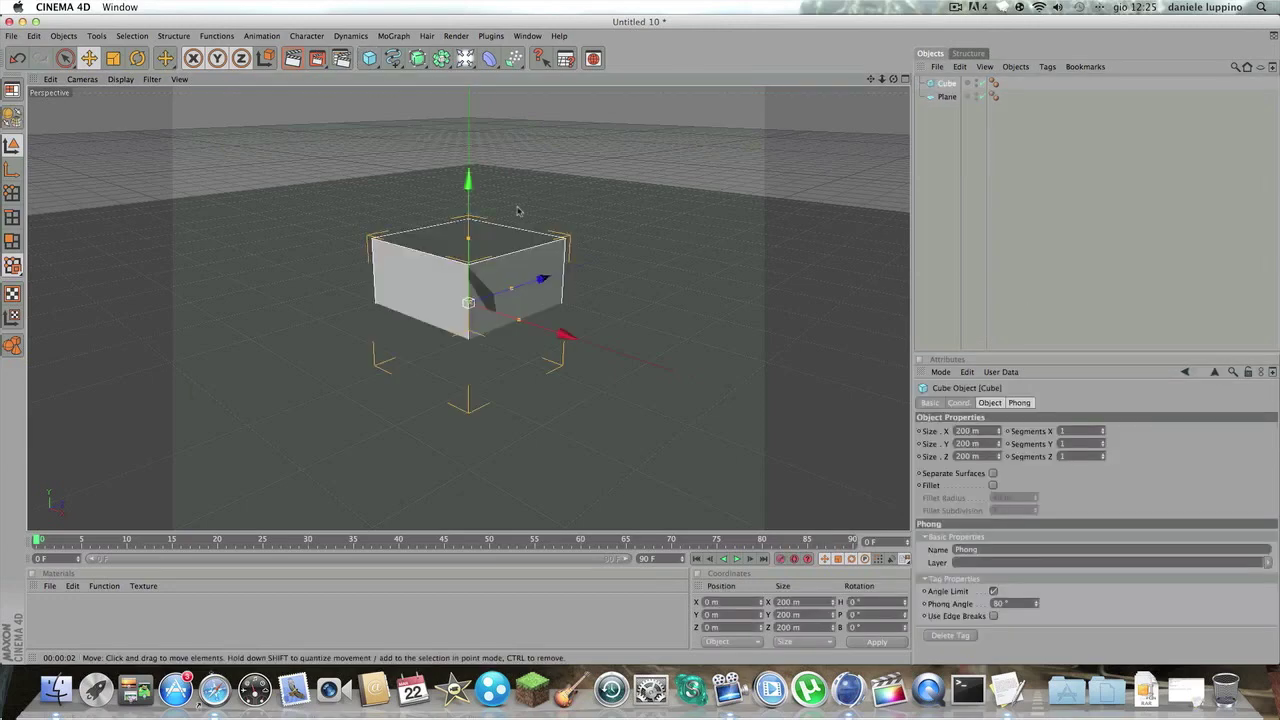
key("Delete")
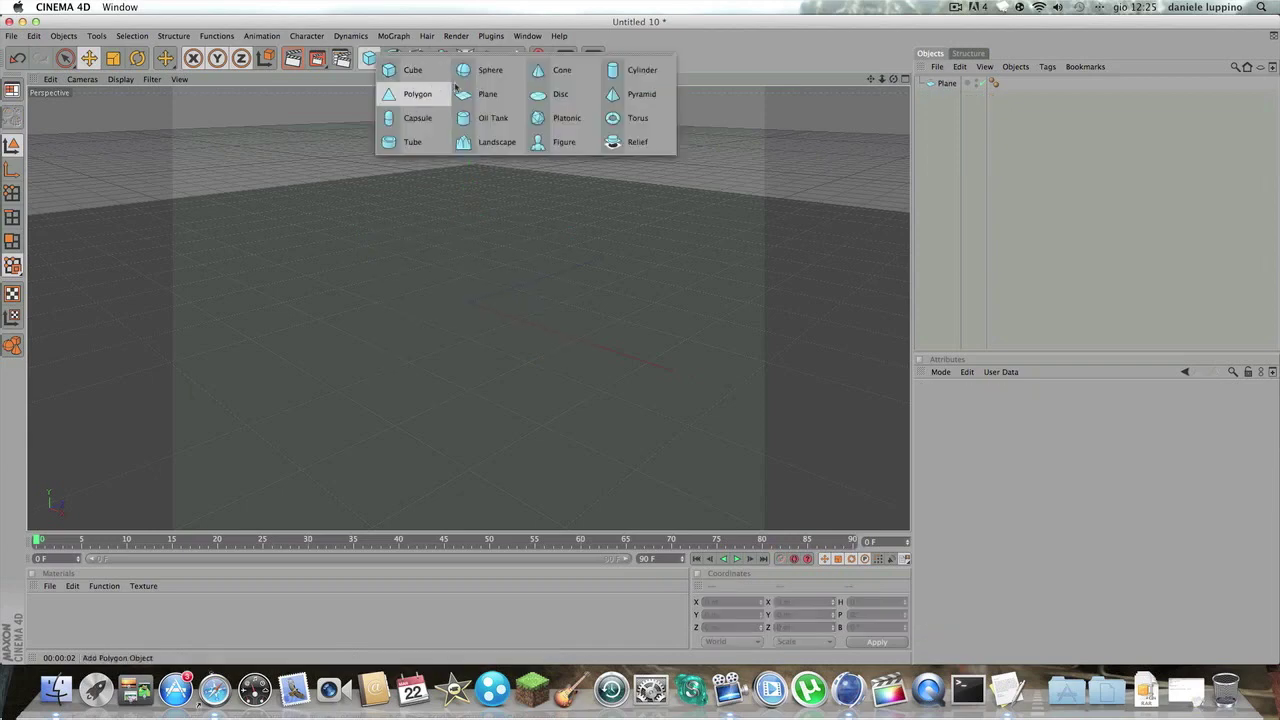
Add a new sphere with 50 segments raised above the floor, and make it editable.
left_click_drag(370, 60, 490, 68)
left_click_drag(478, 240, 478, 140)
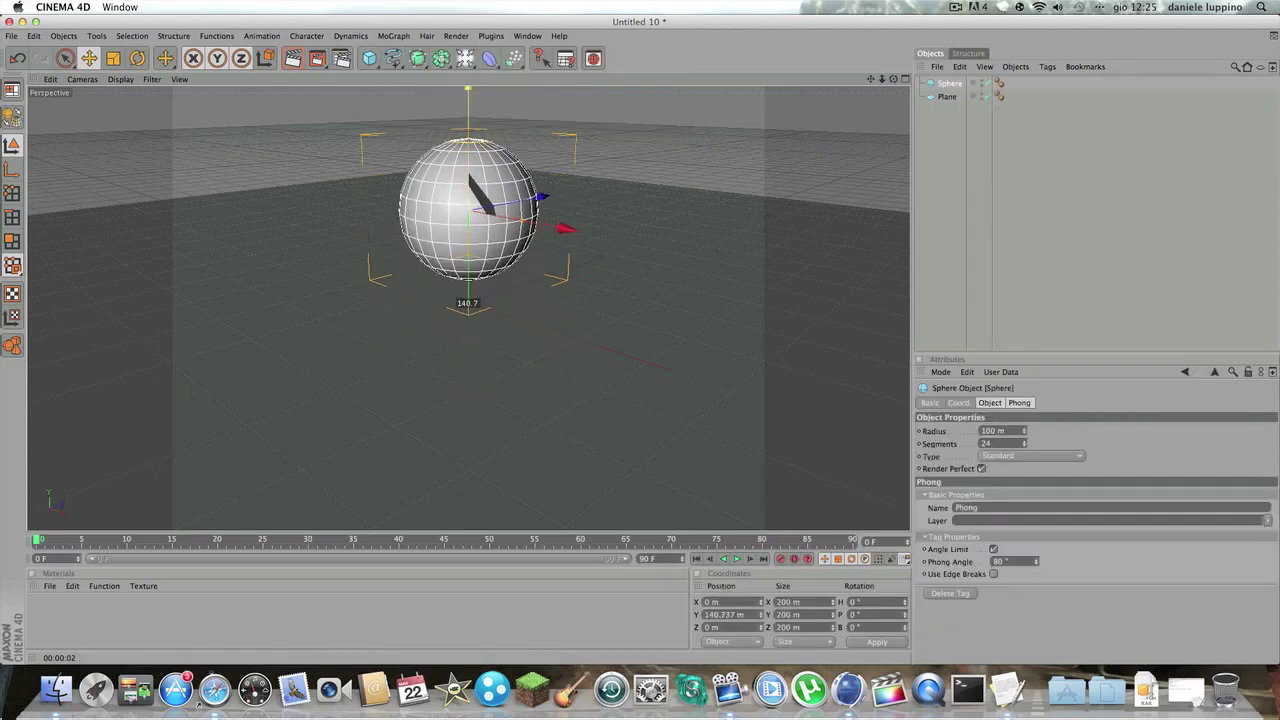
left_click(1002, 444)
type("50")
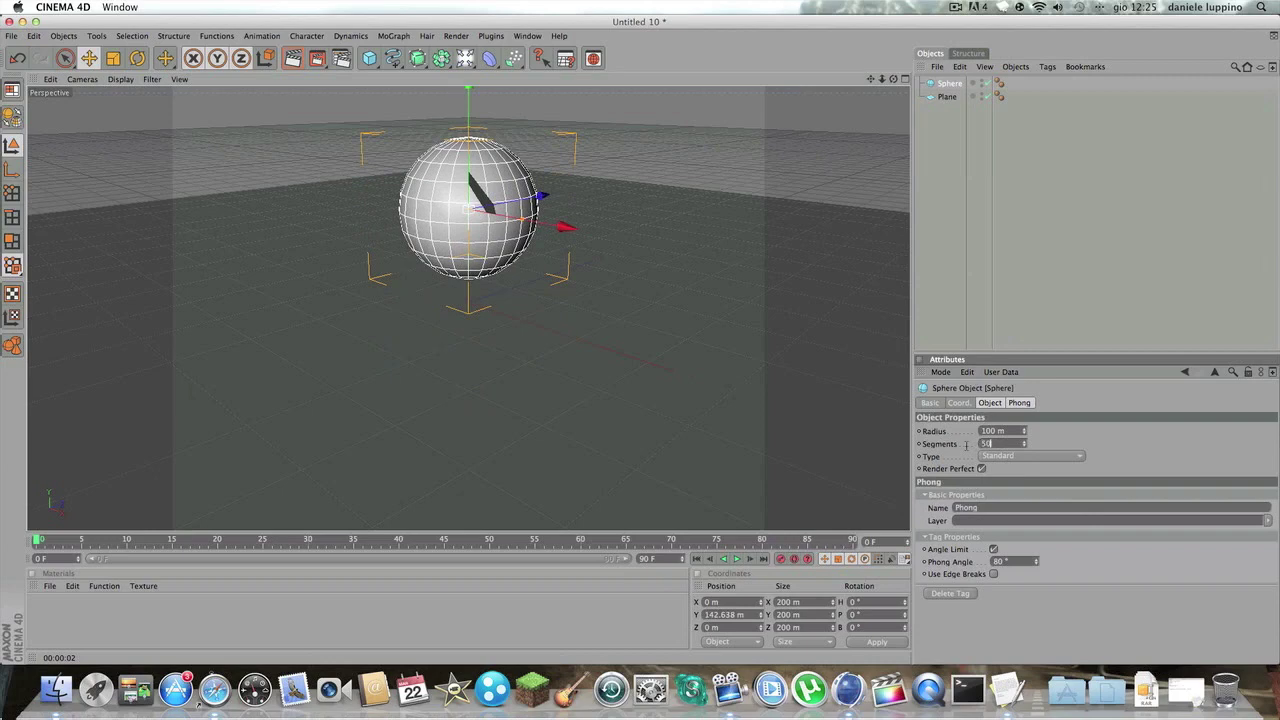
key("Return")
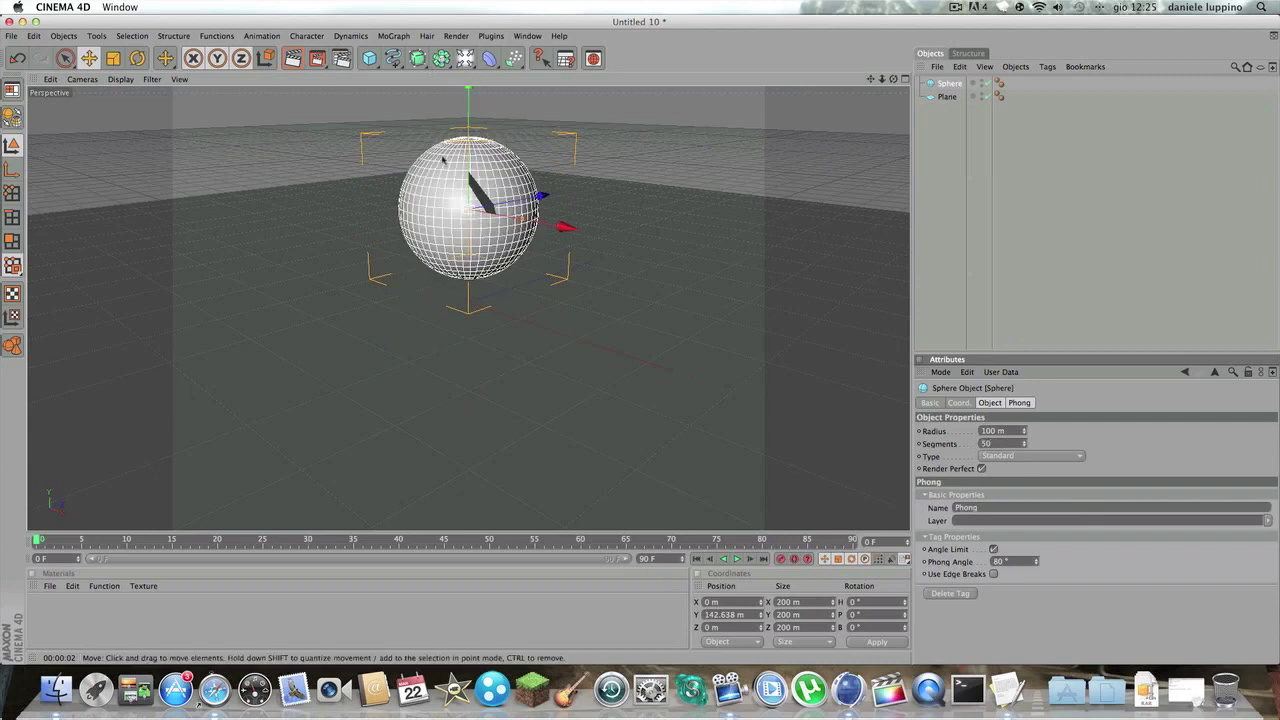
left_click_drag(475, 103, 475, 94)
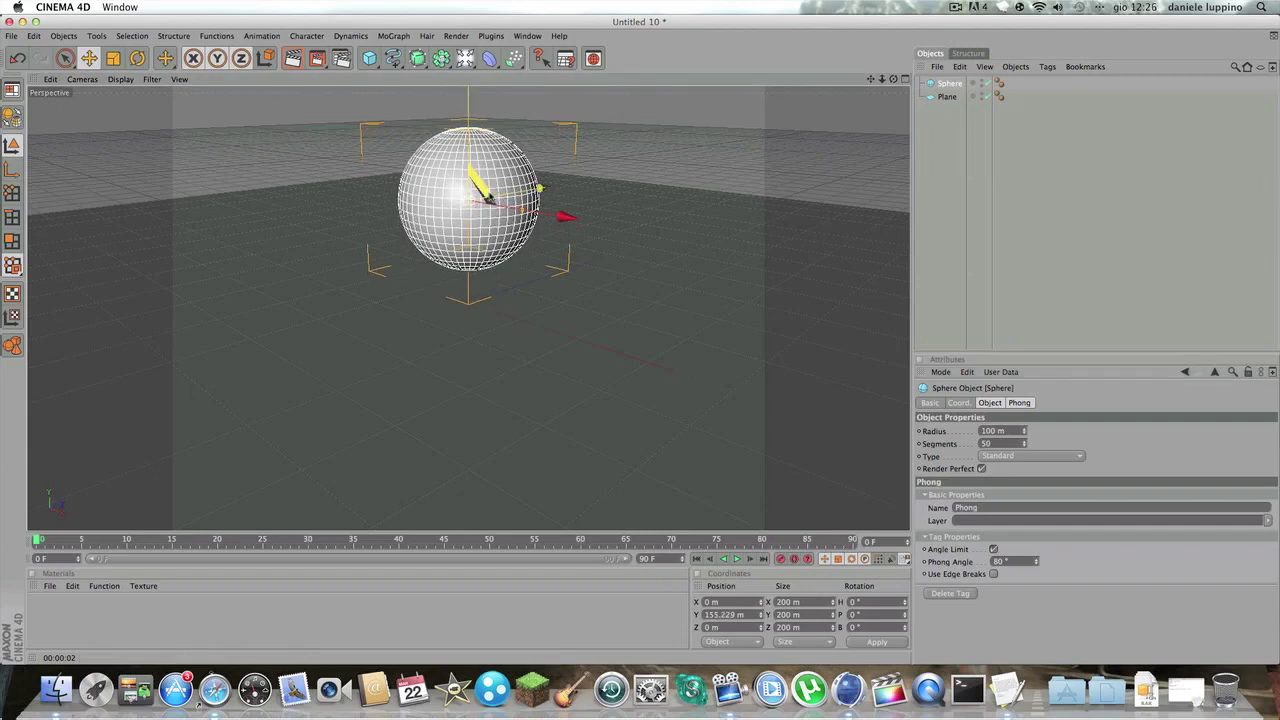
left_click(957, 88)
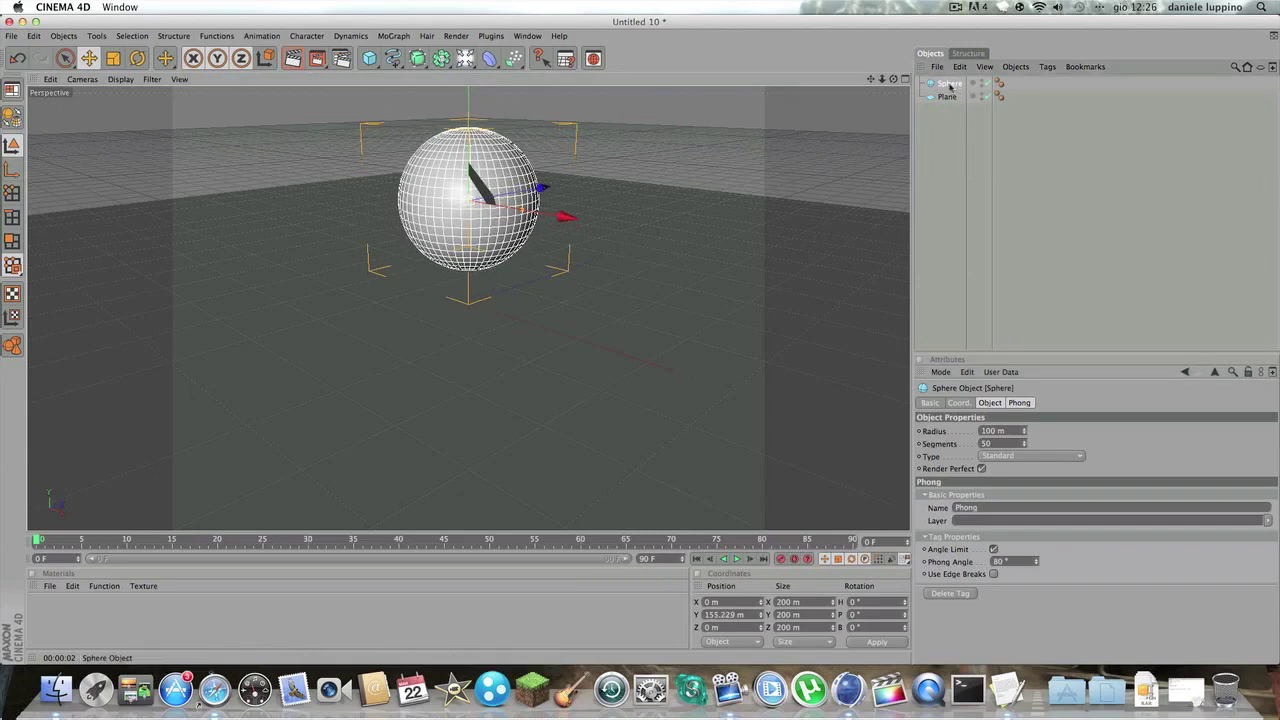
key("c")
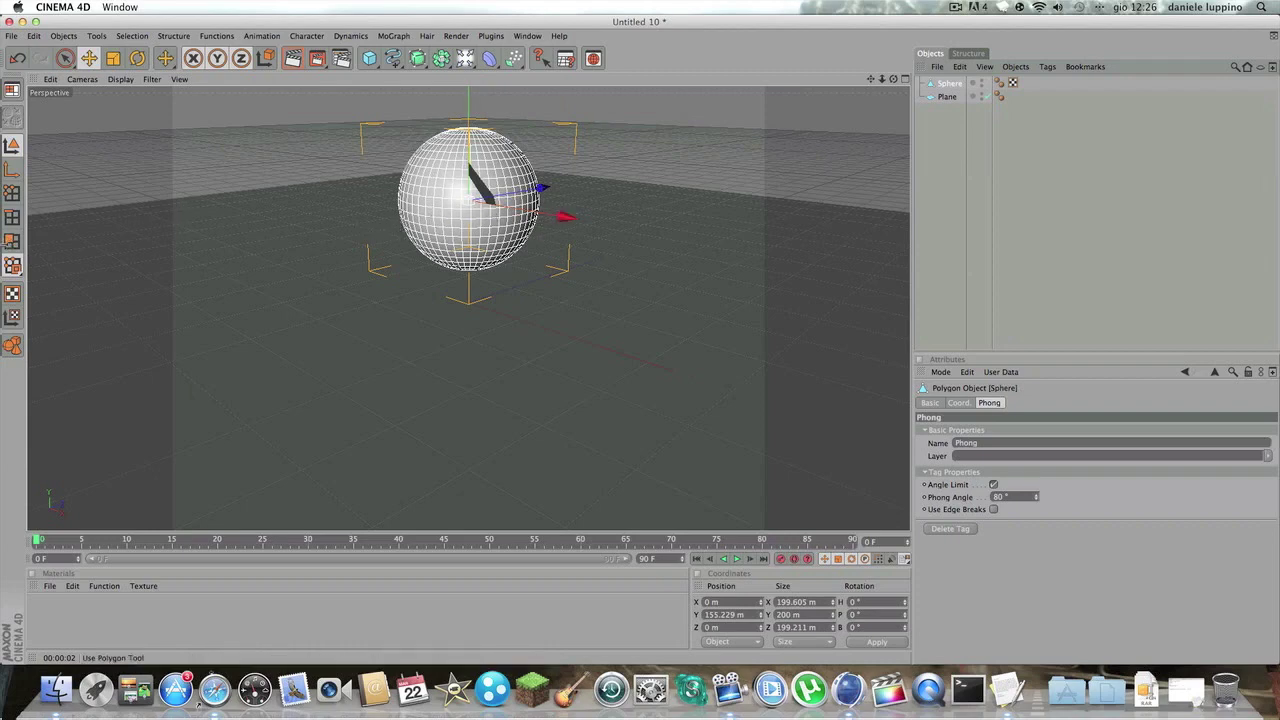
Switch to Polygon mode with Live Selection and orbit to look down on the sphere.
left_click(13, 244)
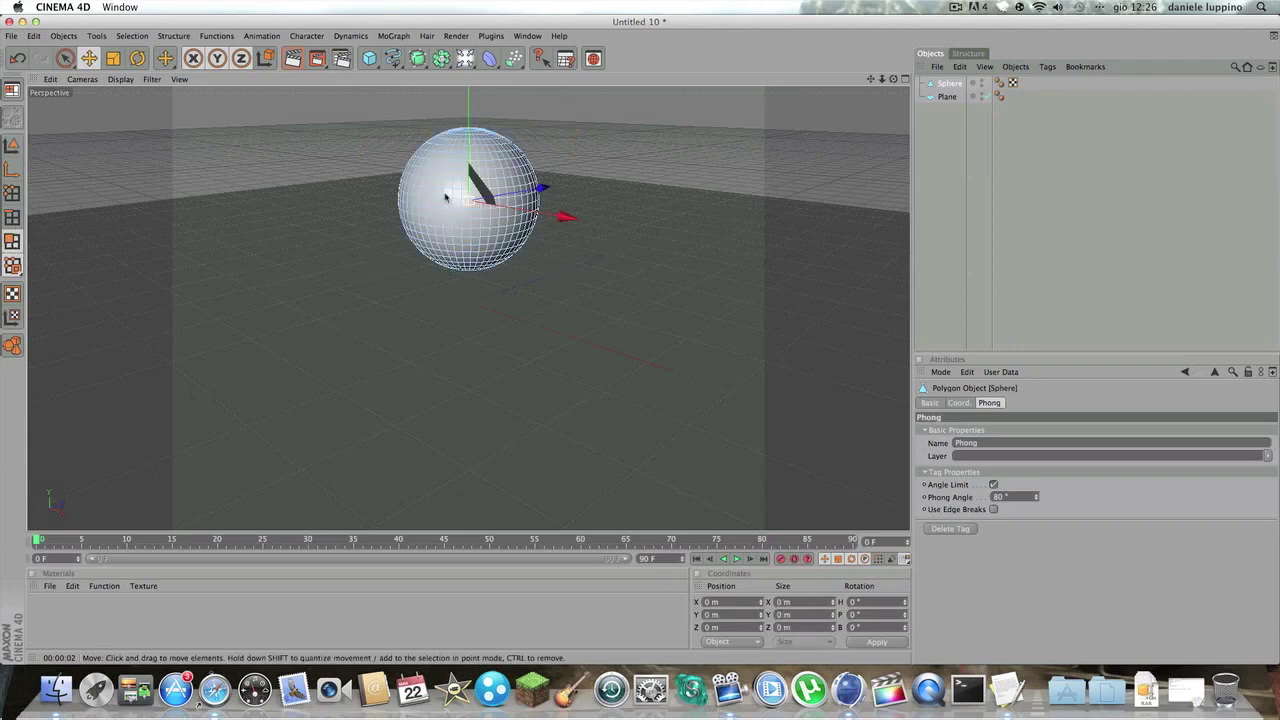
left_click(64, 58)
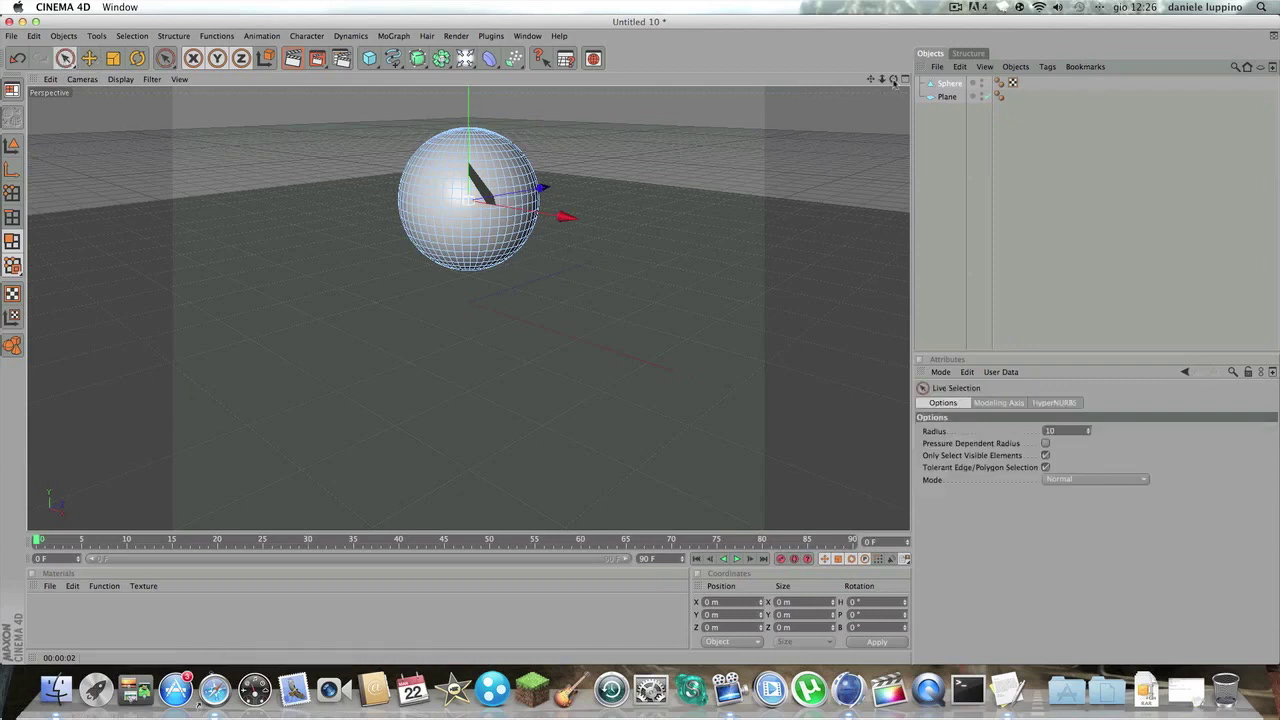
left_click_drag(893, 80, 119, 320)
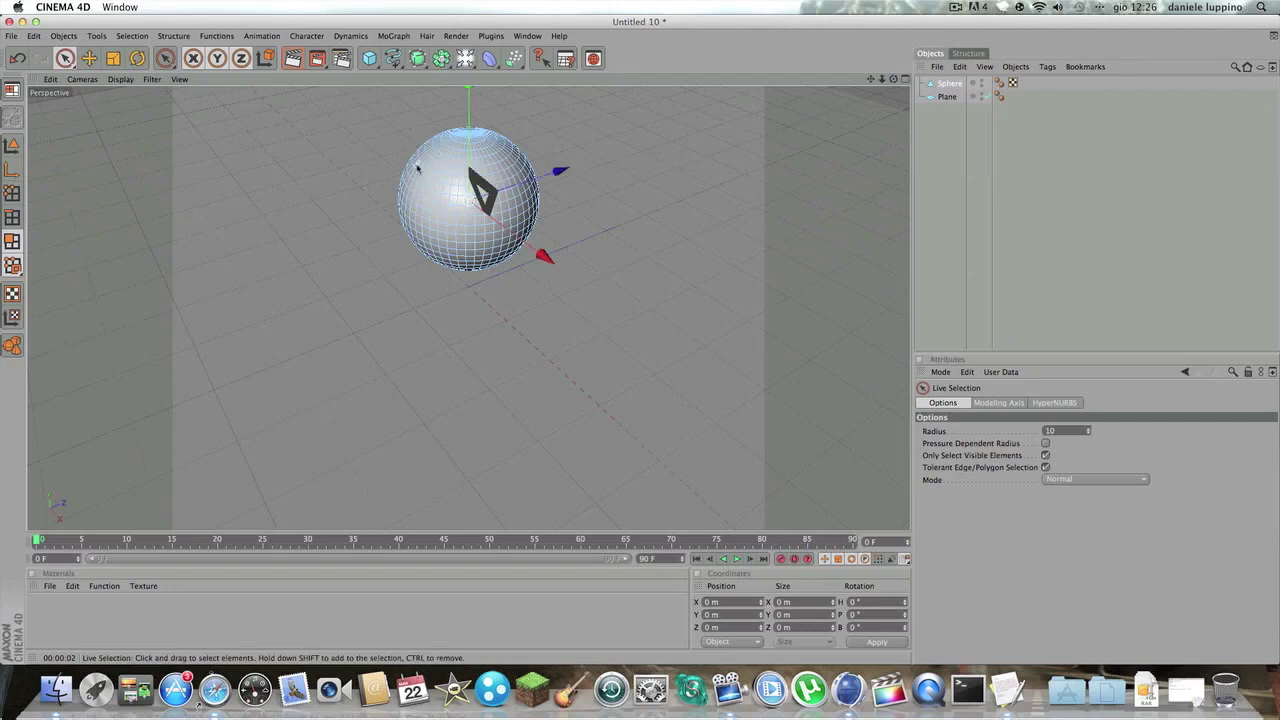
left_click(128, 37)
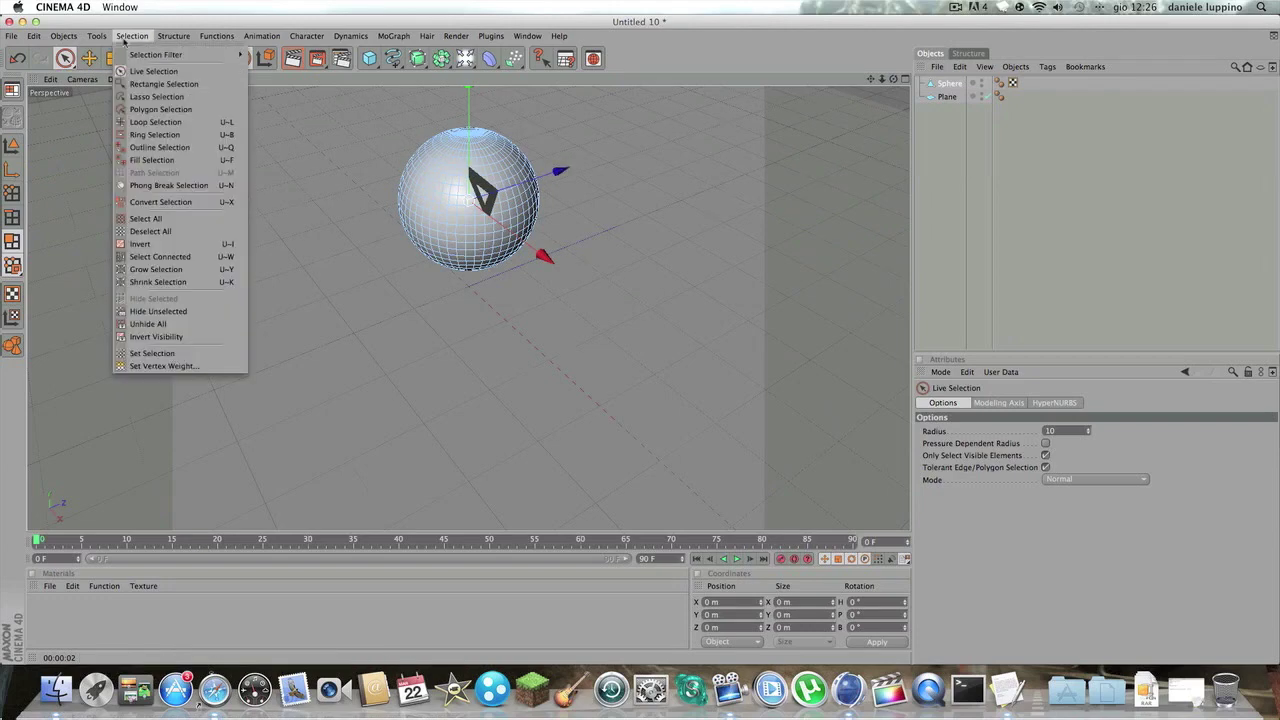
Loop-select the top polygon rings around the sphere's pole.
left_click(142, 126)
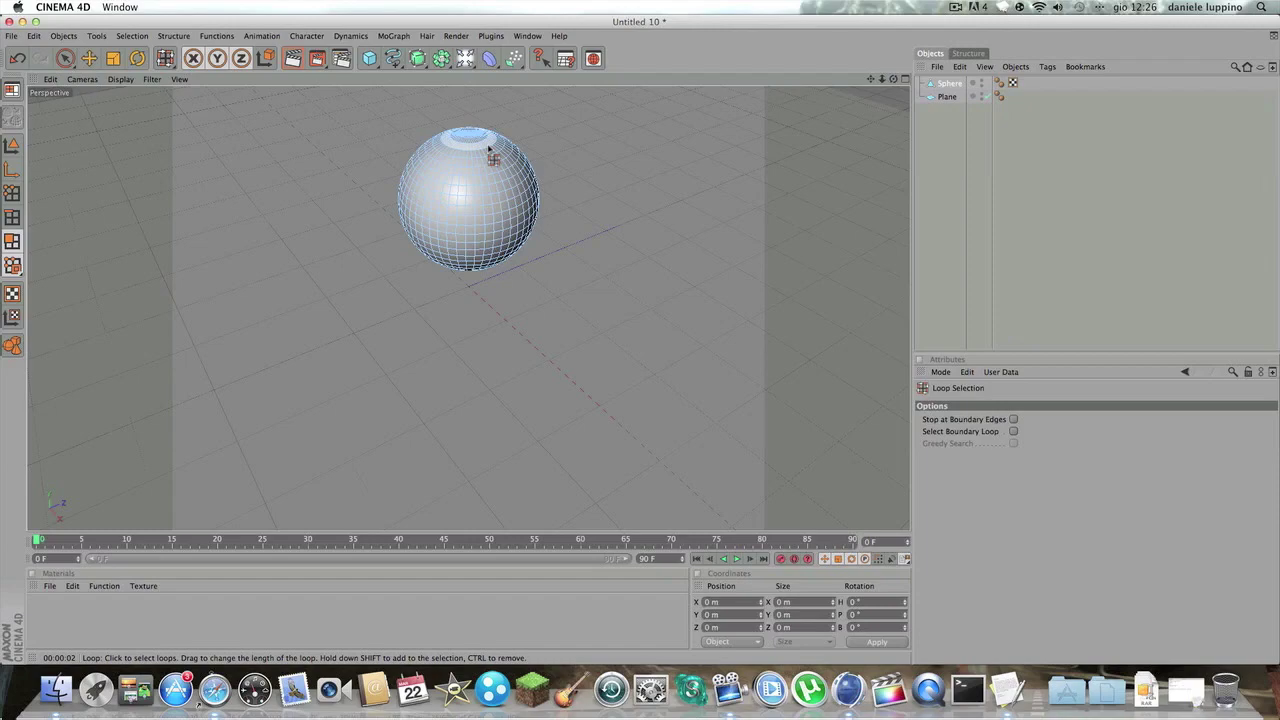
left_click_drag(488, 148, 483, 162)
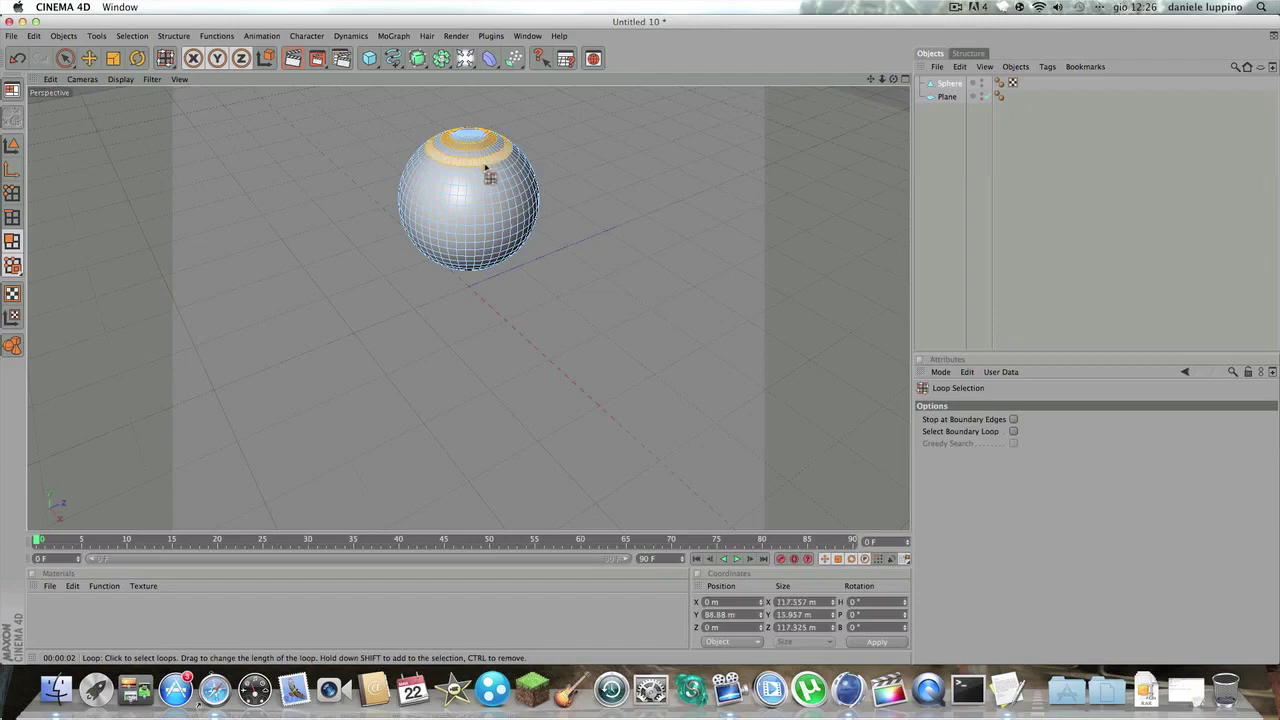
left_click_drag(893, 80, 893, 110)
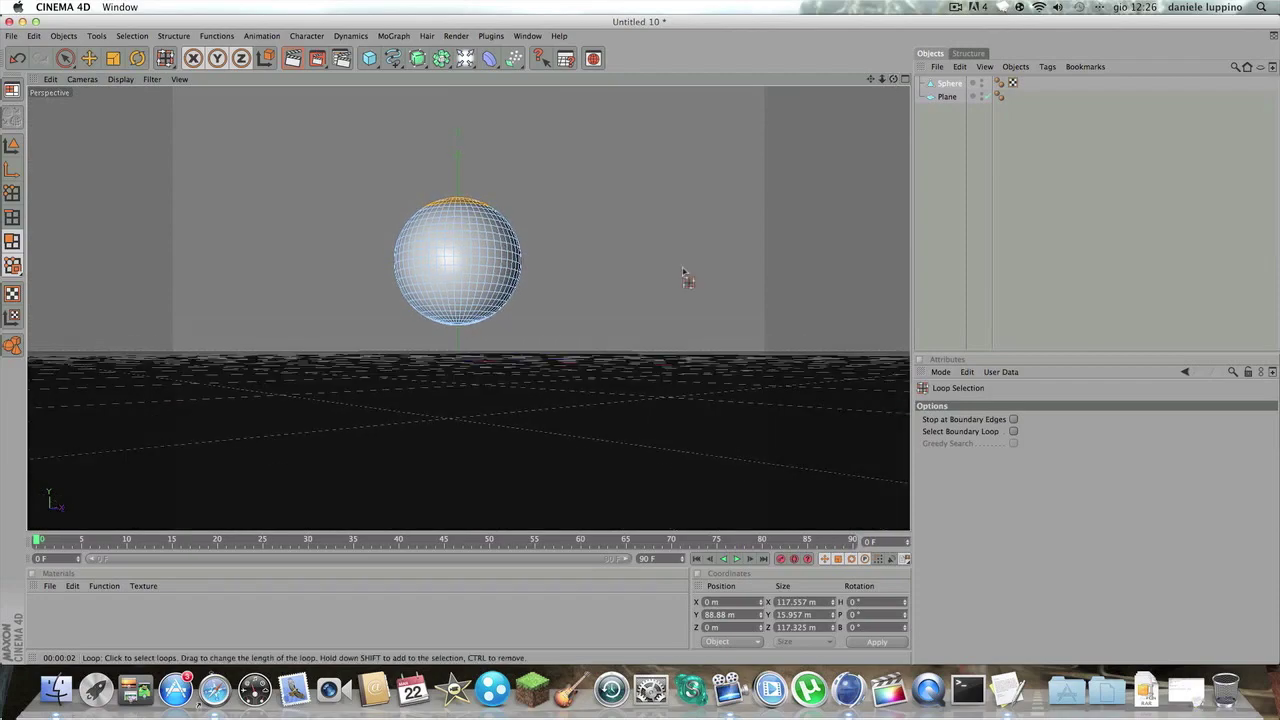
scroll(666, 306, "up", 3)
scroll(666, 306, "up", 3)
scroll(700, 280, "up", 4)
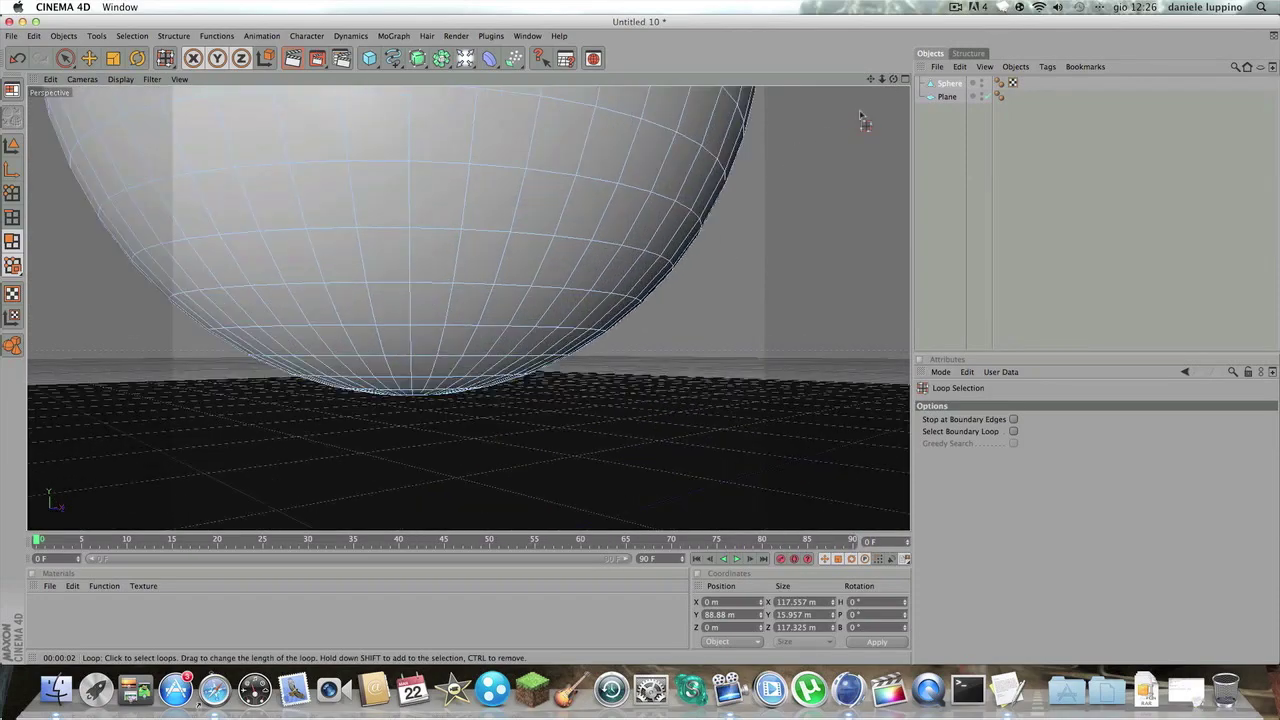
Add the inner and outer rings near the bottom pole, then reframe the whole sphere.
left_click_drag(893, 79, 893, 150)
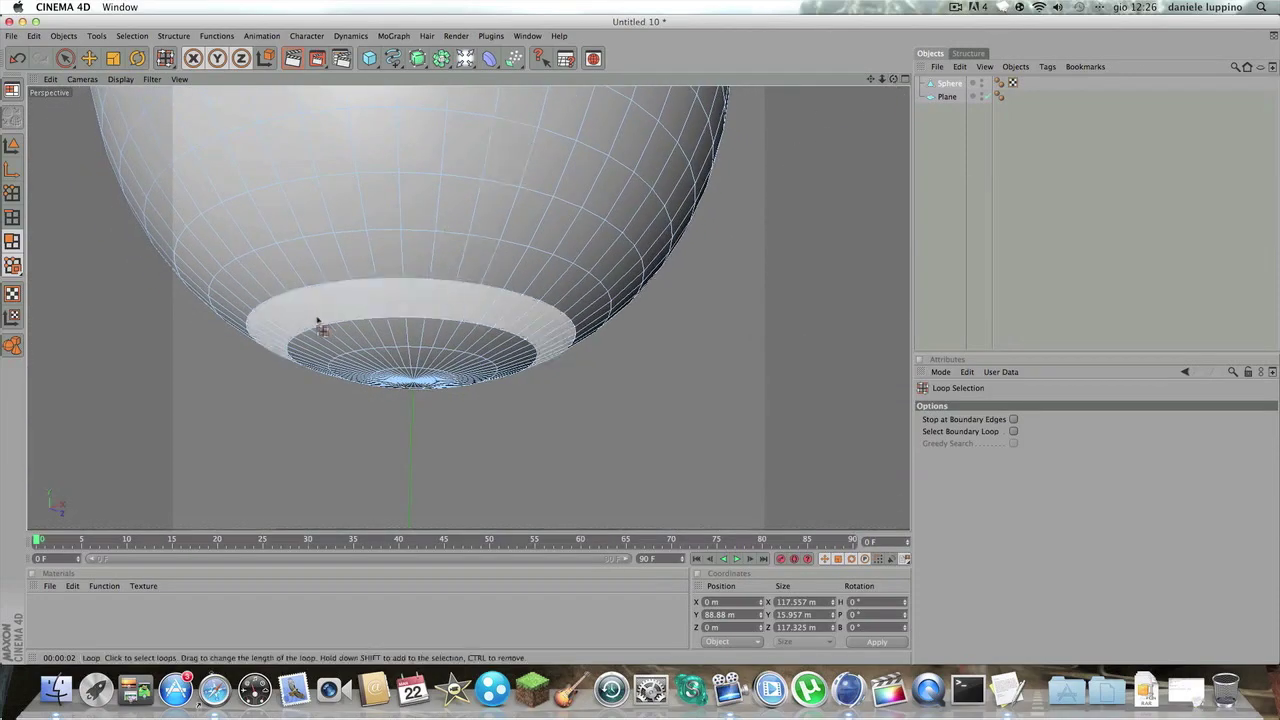
left_click(388, 367)
left_click(390, 304, "shift")
key("super+shift+z")
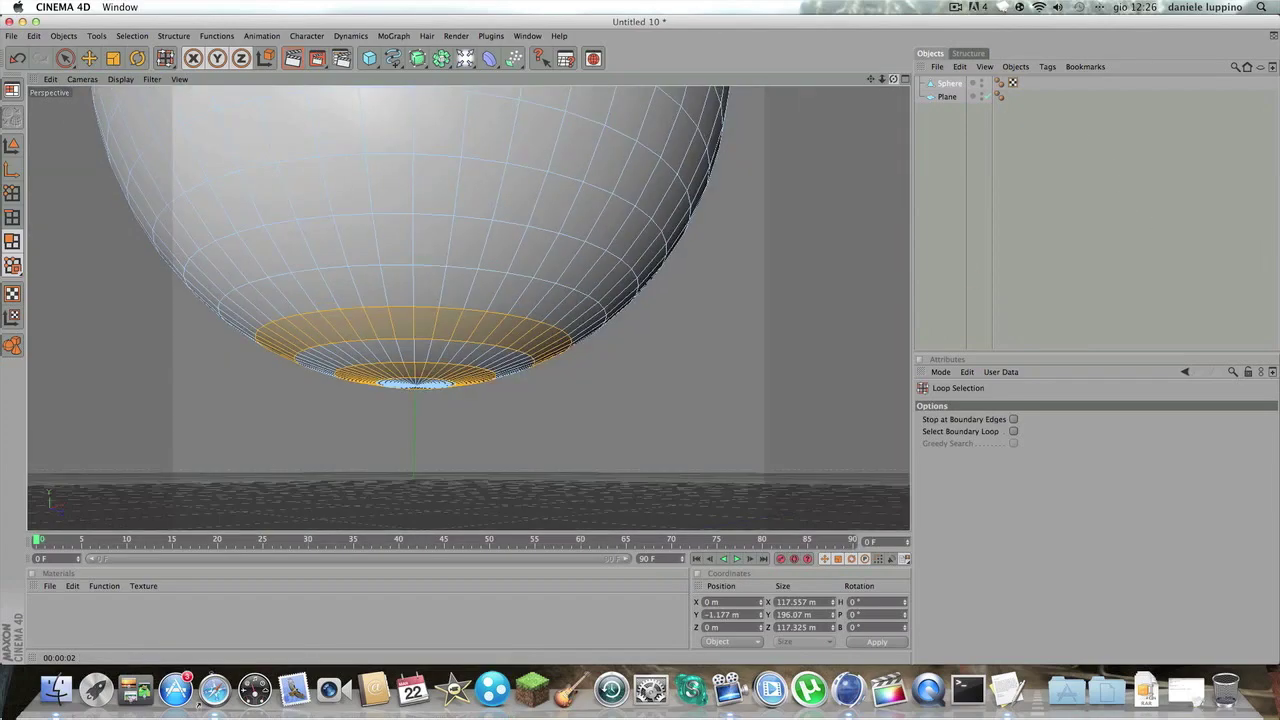
key("super+shift+z")
key("super+shift+z")
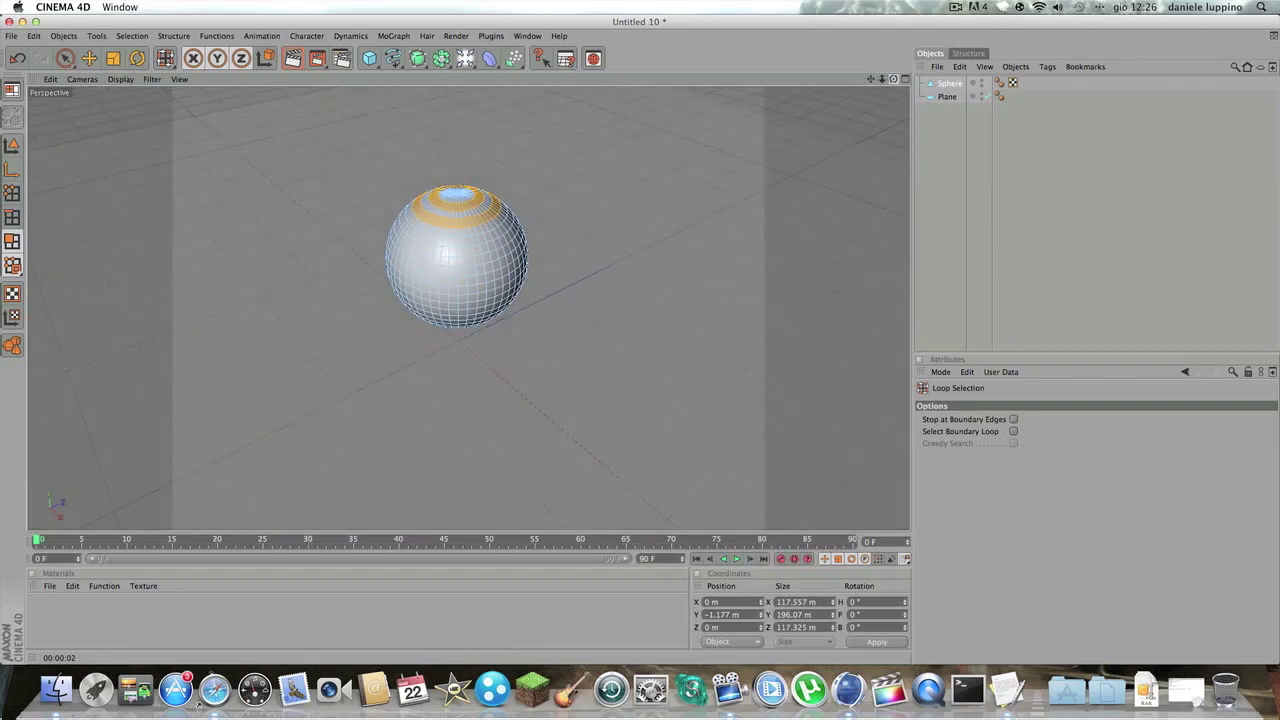
mouse_move(893, 78)
left_mouse_down()
mouse_move(850, 125)
mouse_move(686, 177)
left_mouse_up()
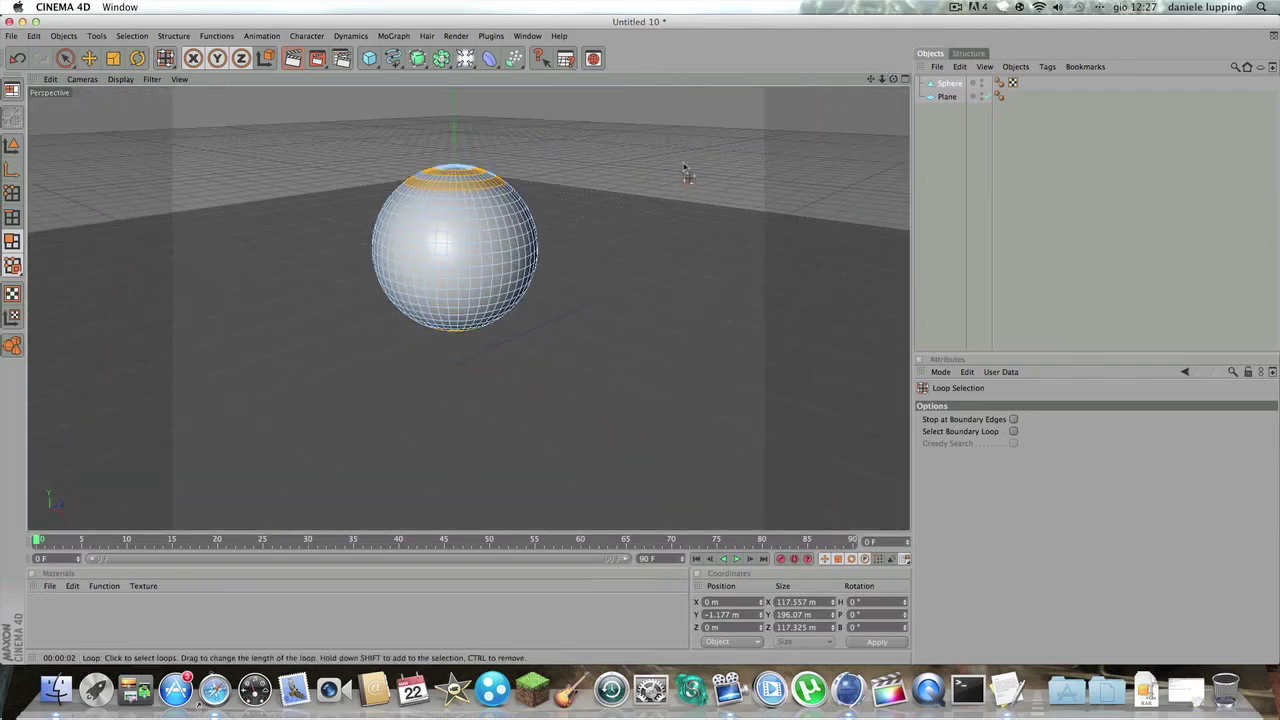
left_click(65, 58)
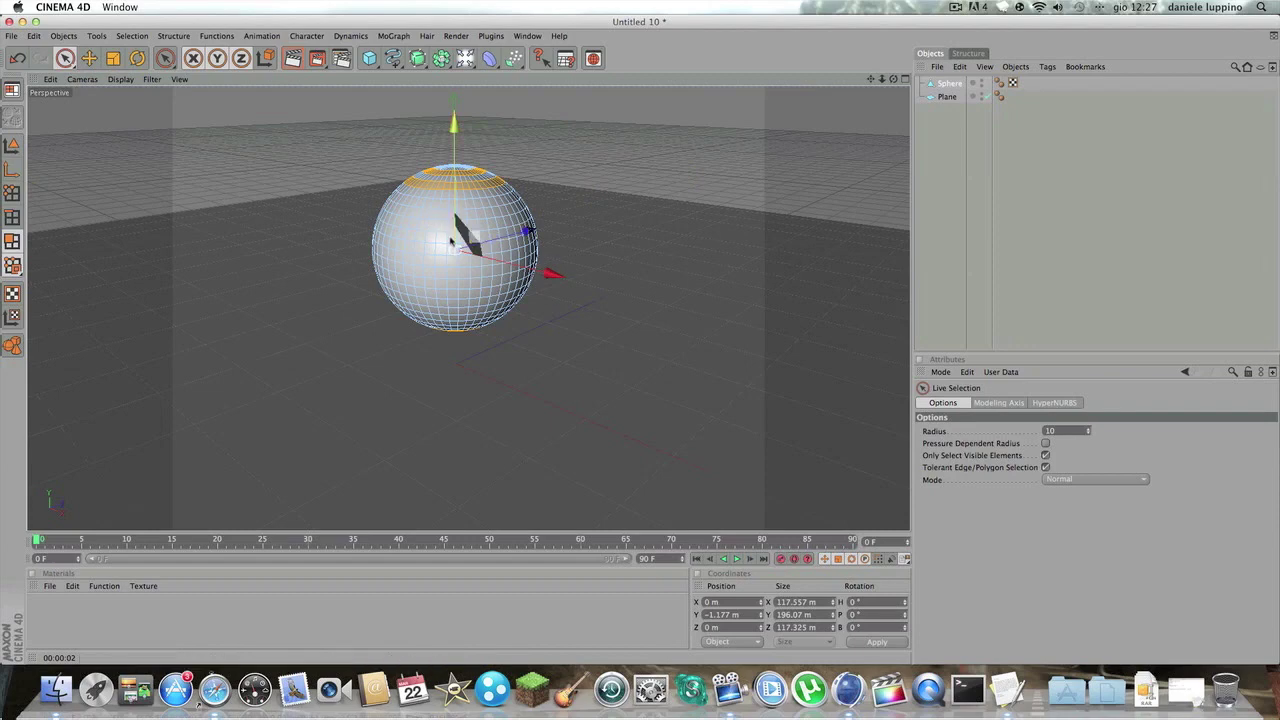
Shift-paint scattered polygon patches onto the sphere's left, right, upper and lower areas.
left_click_drag(403, 205, 410, 230)
mouse_move(408, 307)
left_mouse_down("shift")
mouse_move(481, 240)
mouse_move(515, 282)
left_mouse_up("shift")
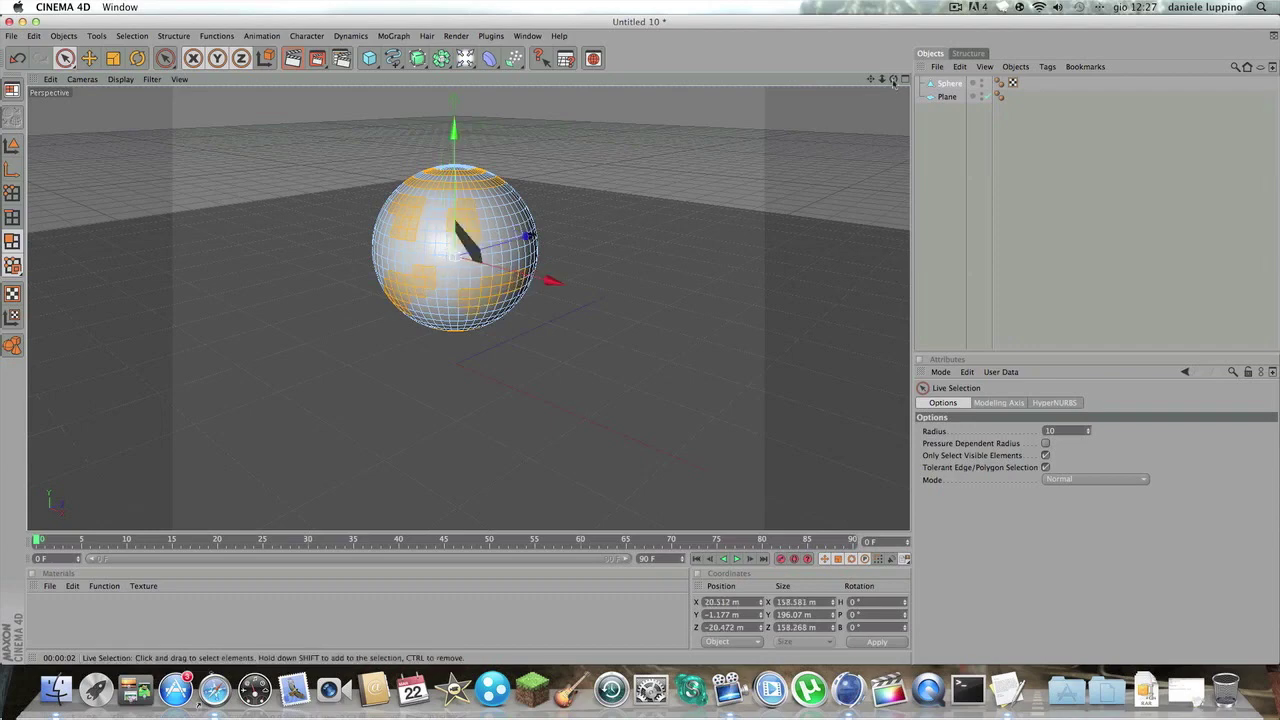
left_click_drag(893, 80, 860, 90)
left_click_drag(485, 231, 530, 306, "shift")
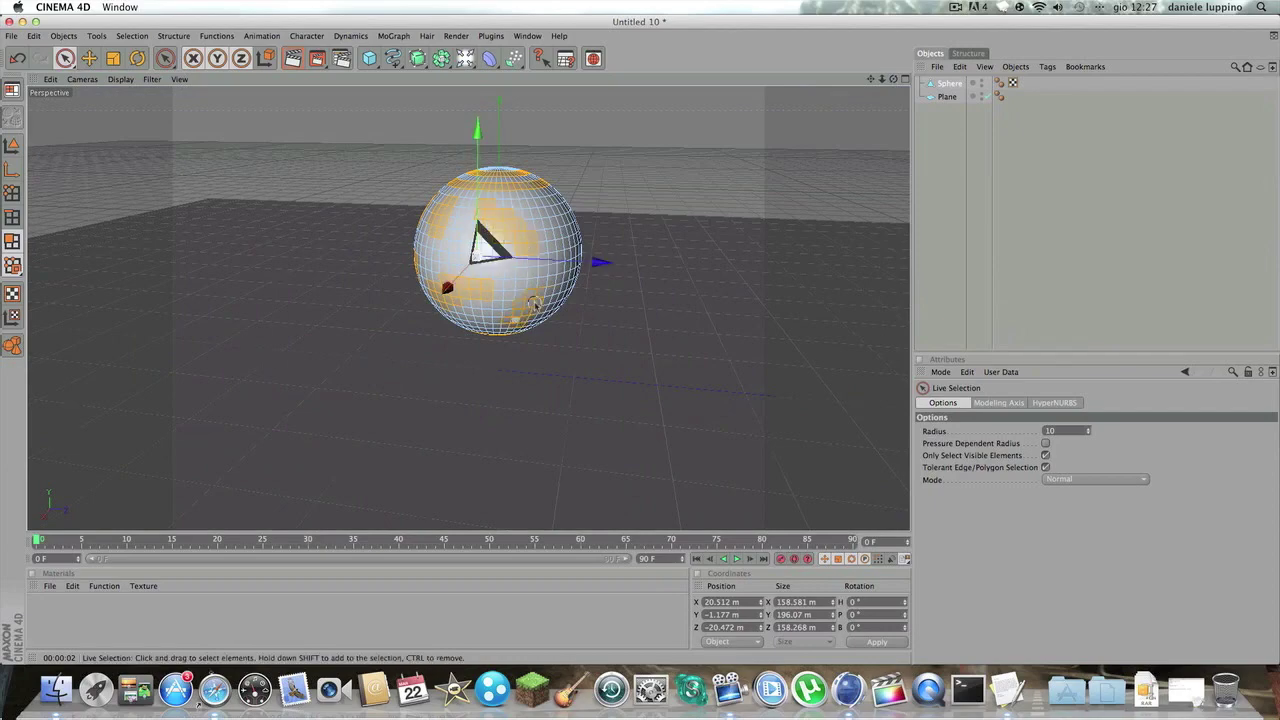
left_click_drag(893, 80, 870, 60)
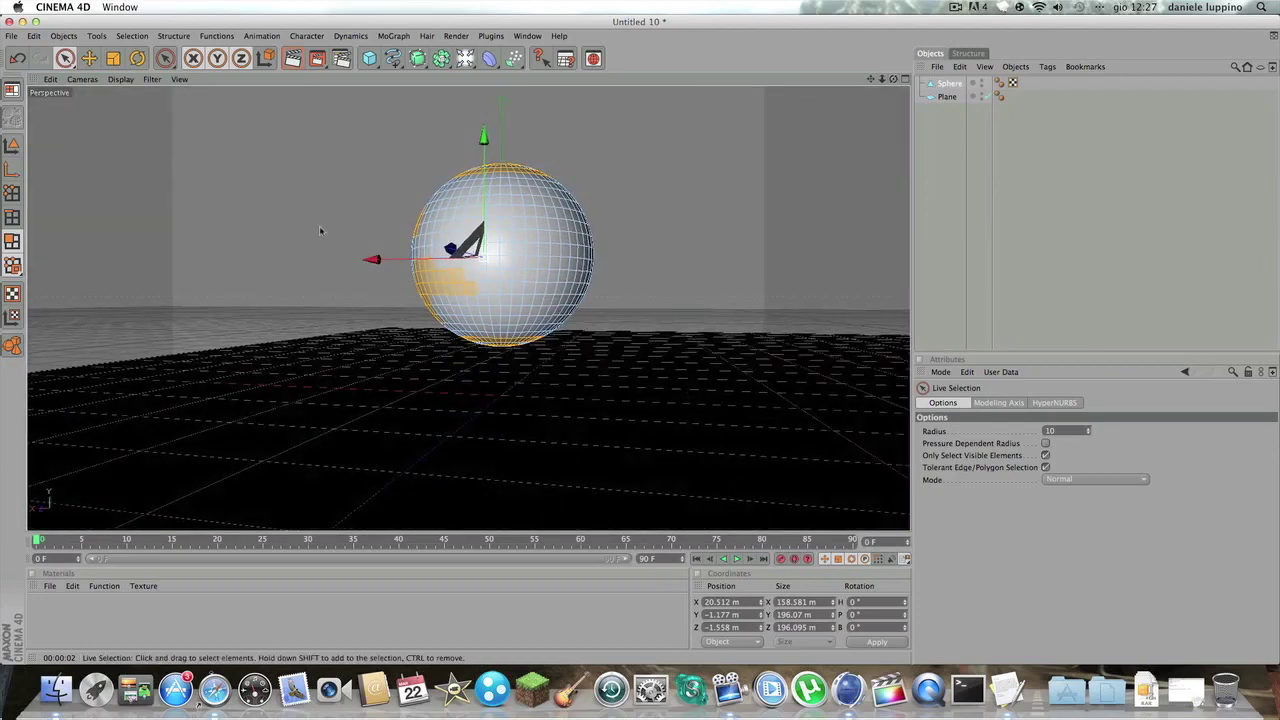
mouse_move(464, 203)
left_mouse_down("shift")
mouse_move(488, 210)
mouse_move(494, 290)
mouse_move(520, 315)
mouse_move(558, 234)
left_mouse_up("shift")
mouse_move(894, 80)
left_mouse_down()
mouse_move(890, 68)
mouse_move(894, 80)
left_mouse_up()
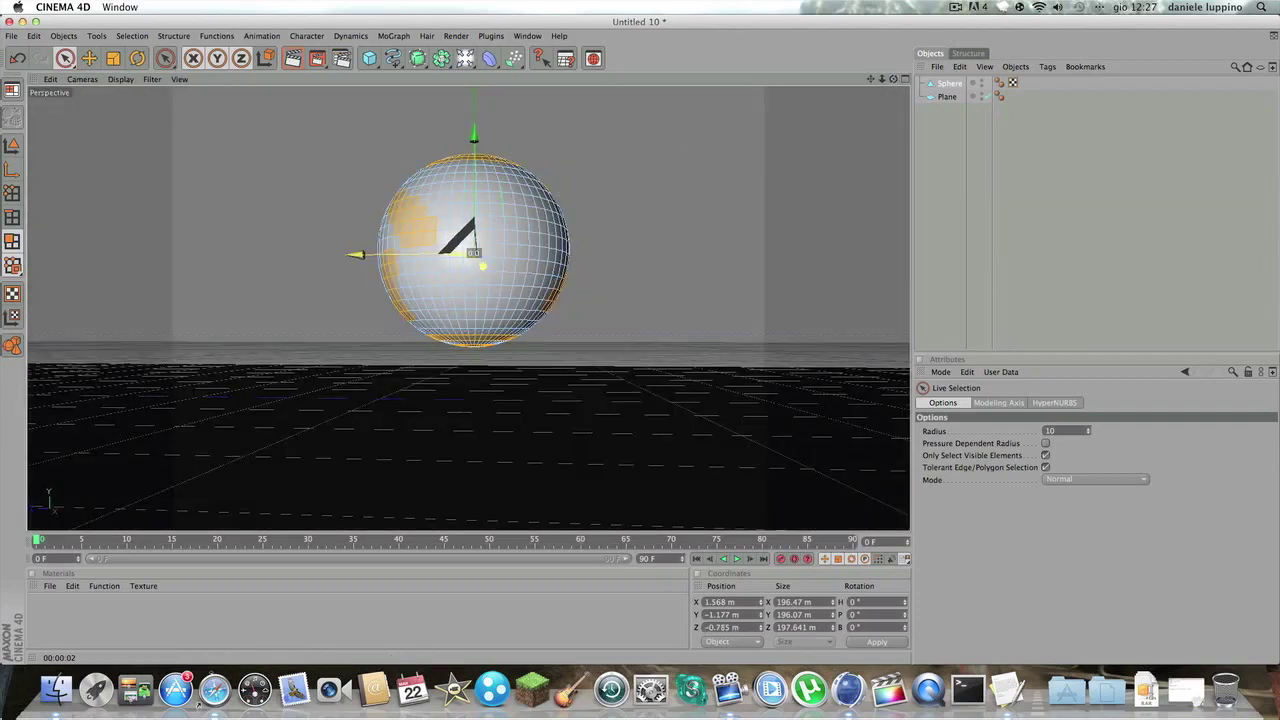
mouse_move(491, 178)
left_mouse_down("shift")
mouse_move(540, 215)
mouse_move(495, 291)
mouse_move(437, 303)
mouse_move(486, 269)
mouse_move(450, 185)
mouse_move(456, 200)
left_mouse_up("shift")
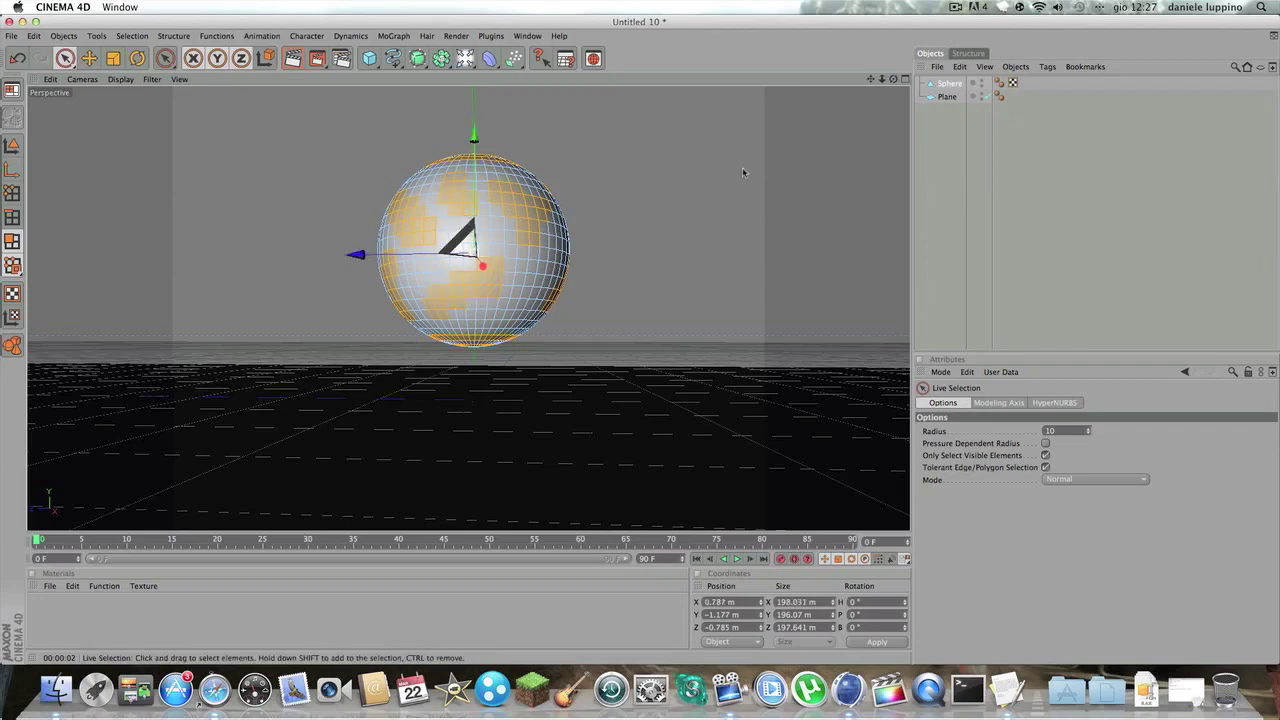
left_click_drag(893, 78, 860, 140)
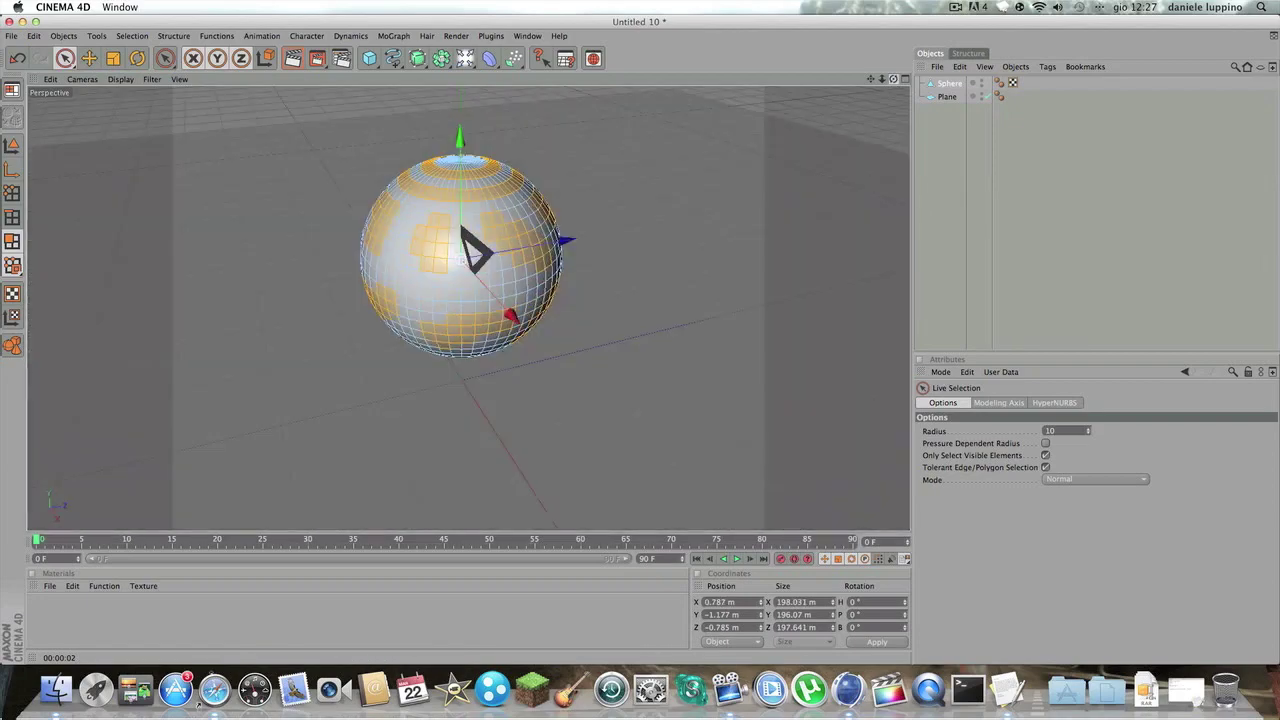
left_click_drag(893, 78, 893, 78)
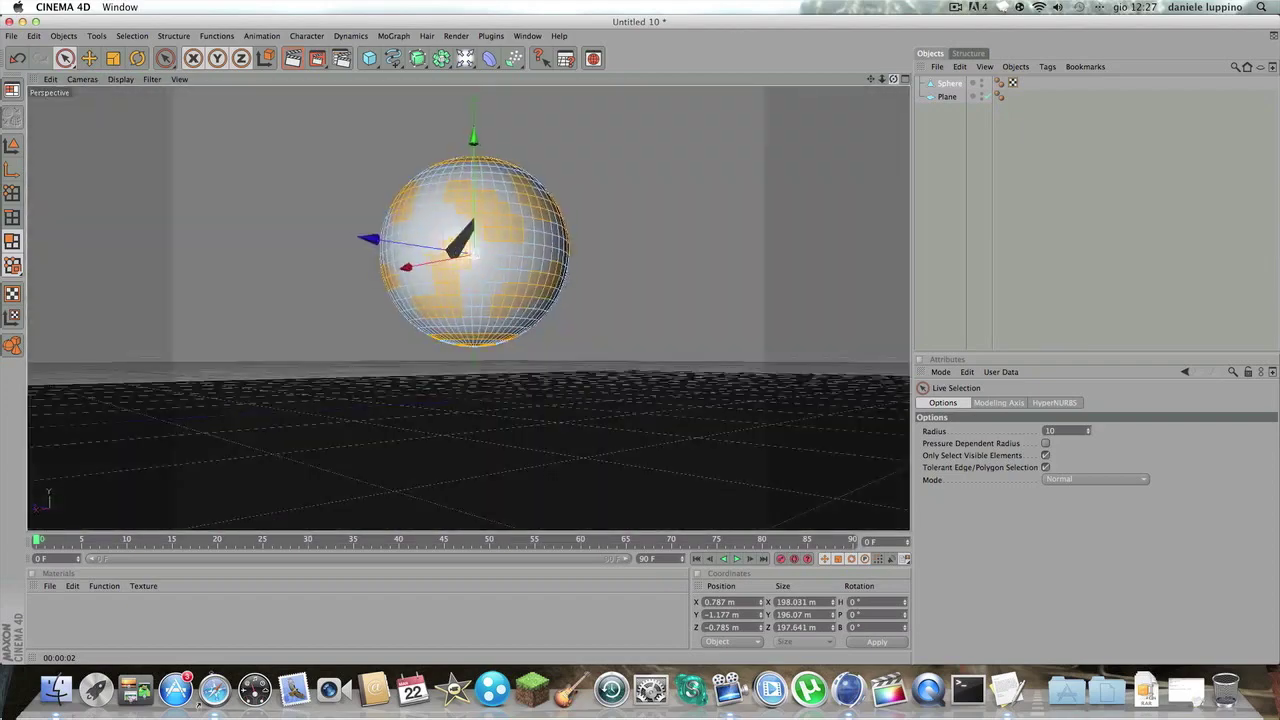
left_click_drag(893, 78, 728, 207)
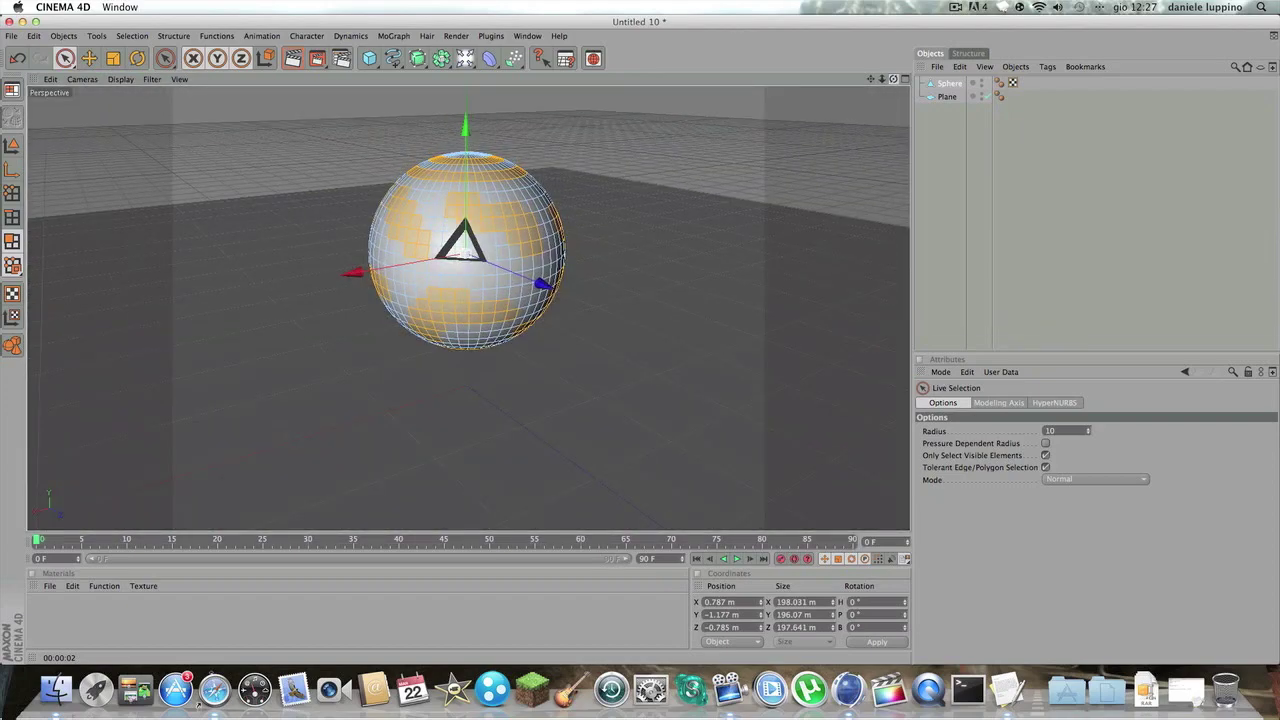
left_click_drag(395, 160, 630, 196, "alt")
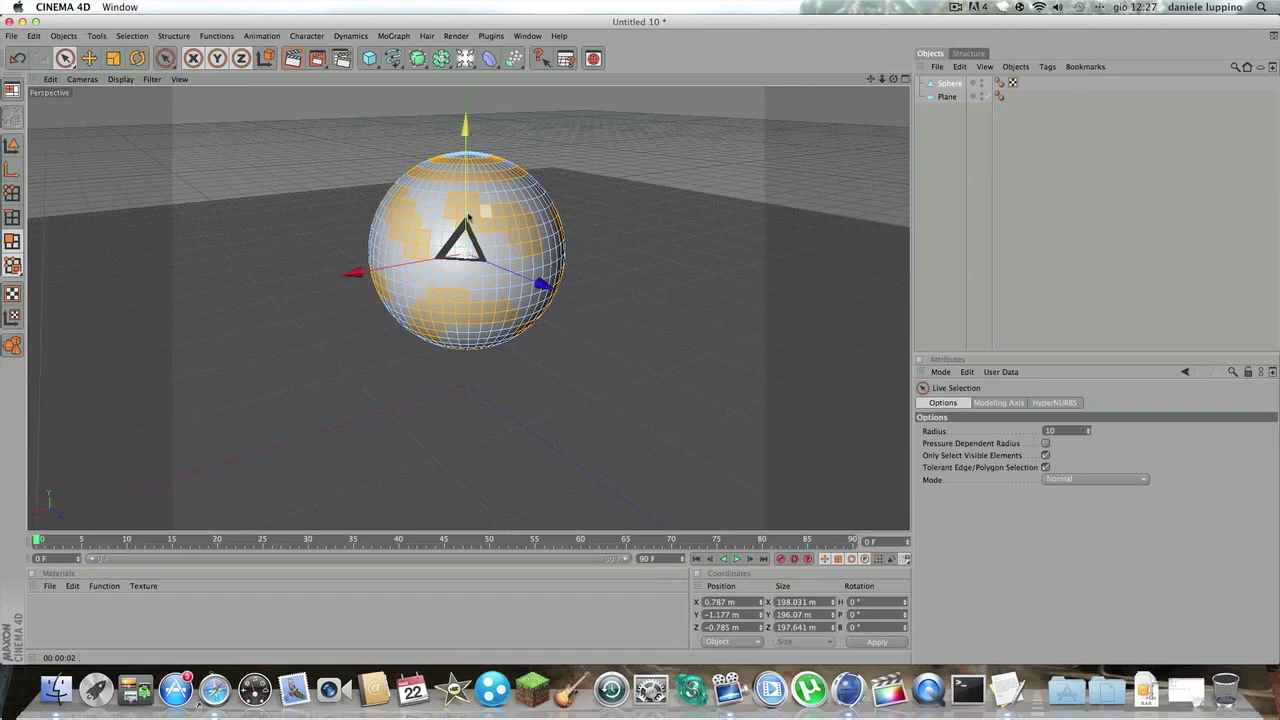
Extrude the selected polygons with a -20 m offset to recess them.
right_click(631, 195)
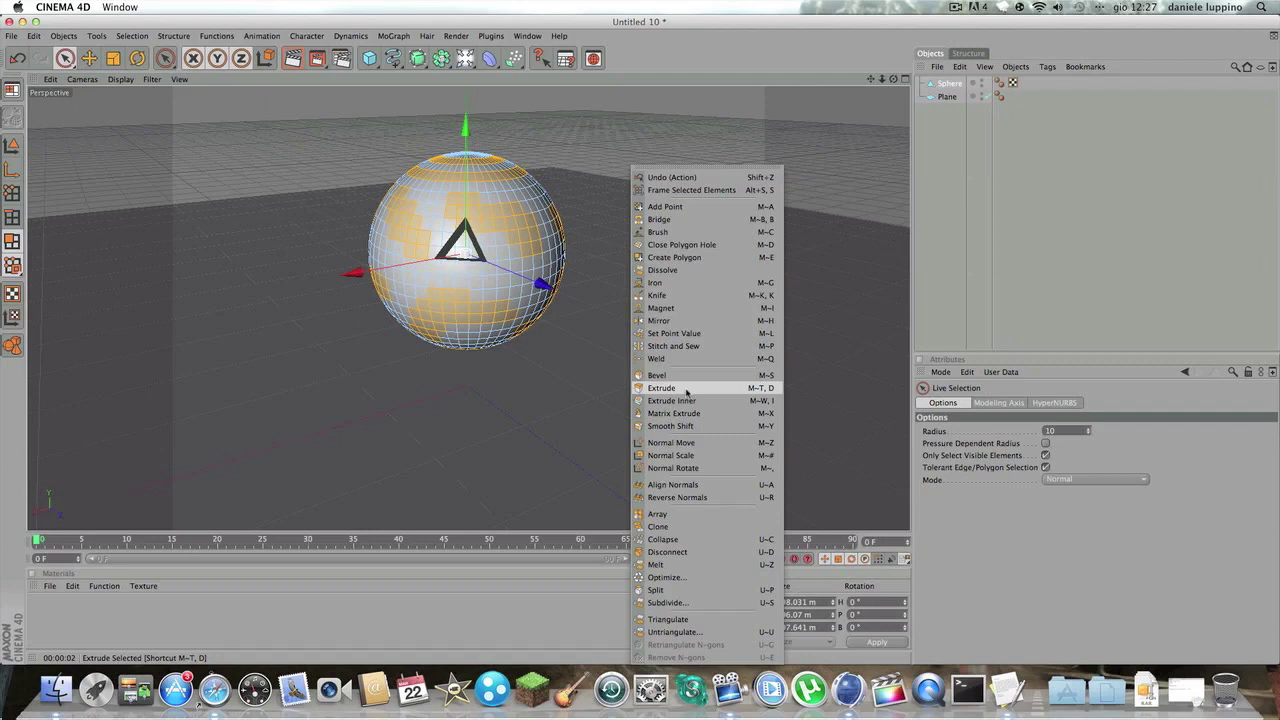
left_click(687, 392)
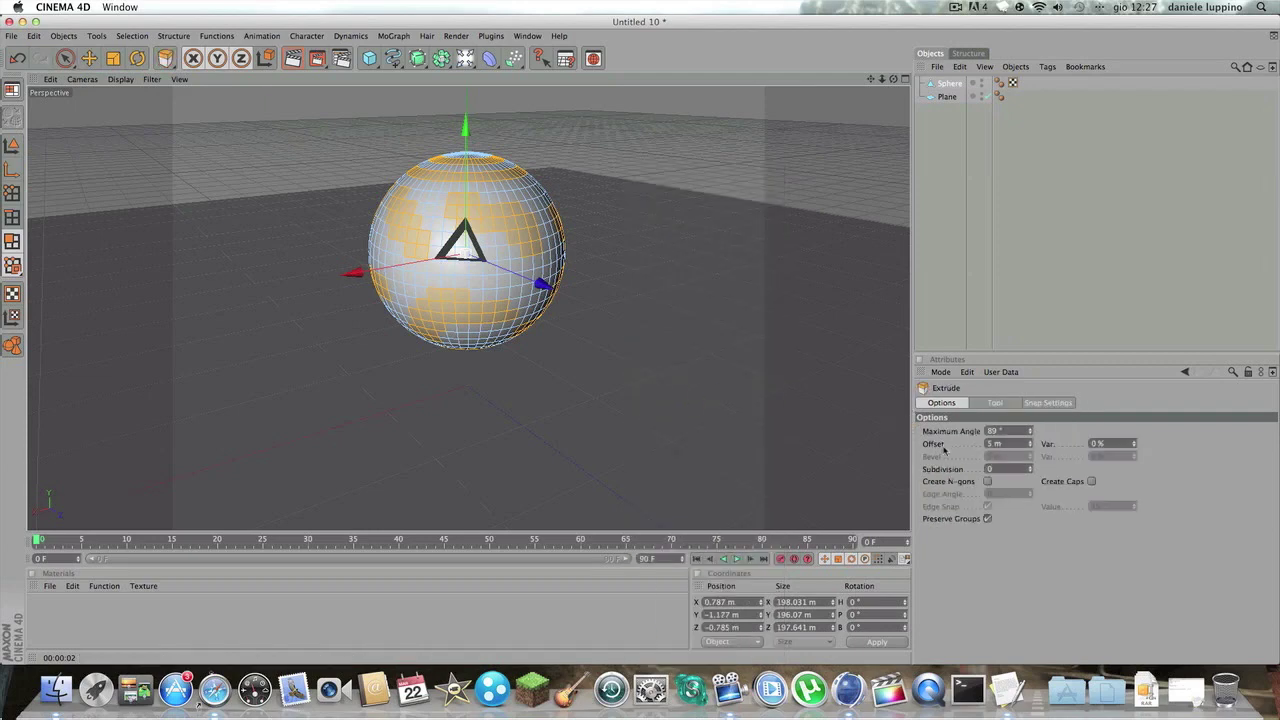
left_click(992, 444)
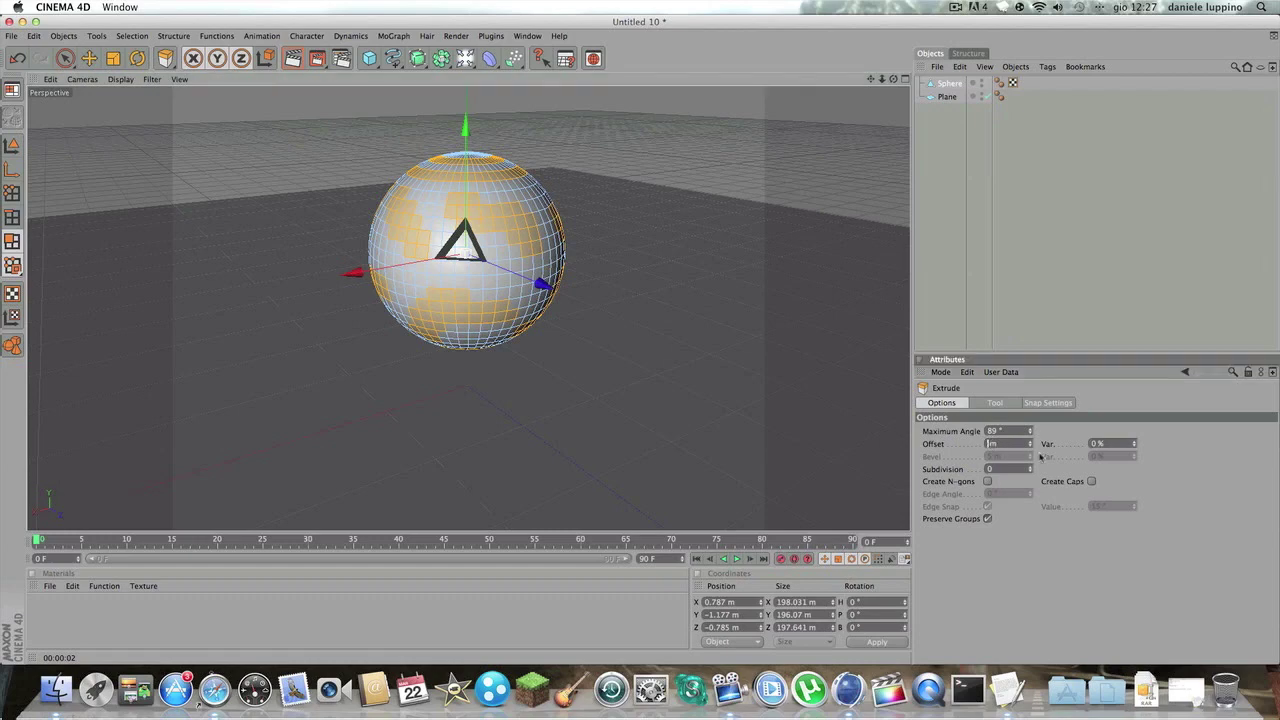
type("-20")
key("Return")
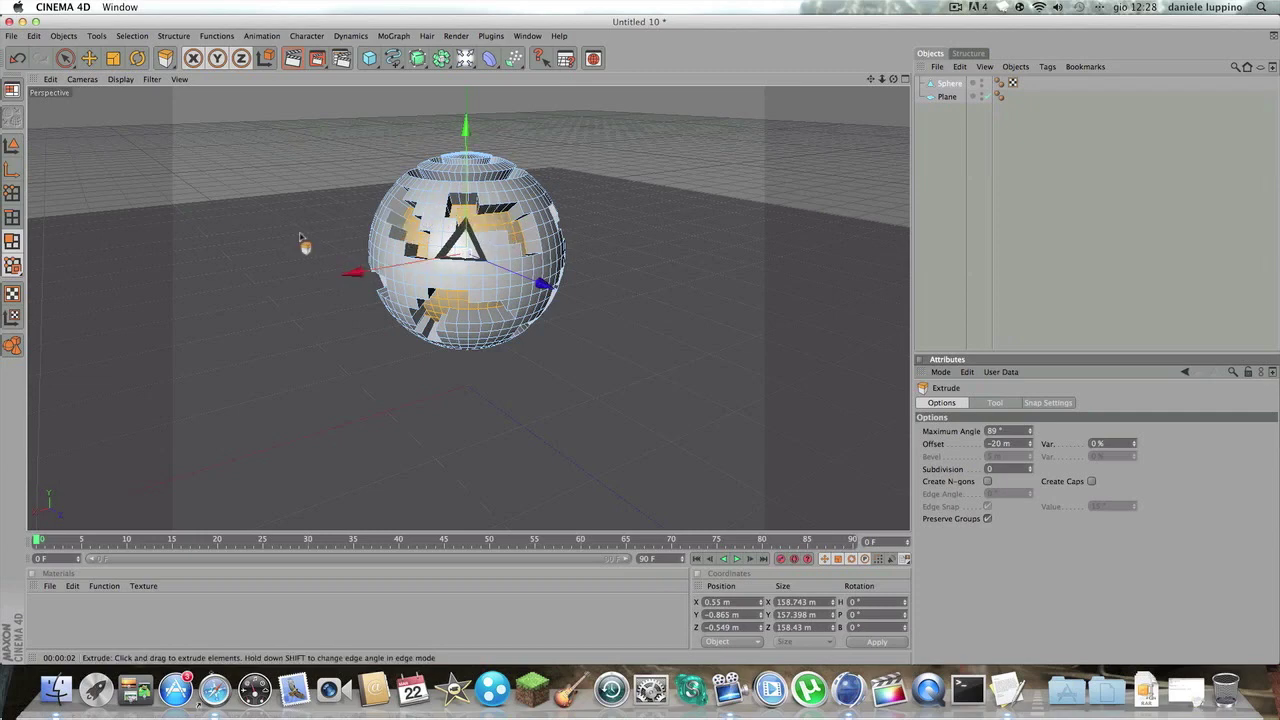
Create three new materials and open Mat in the Material Editor.
double_click(107, 609)
double_click(129, 616)
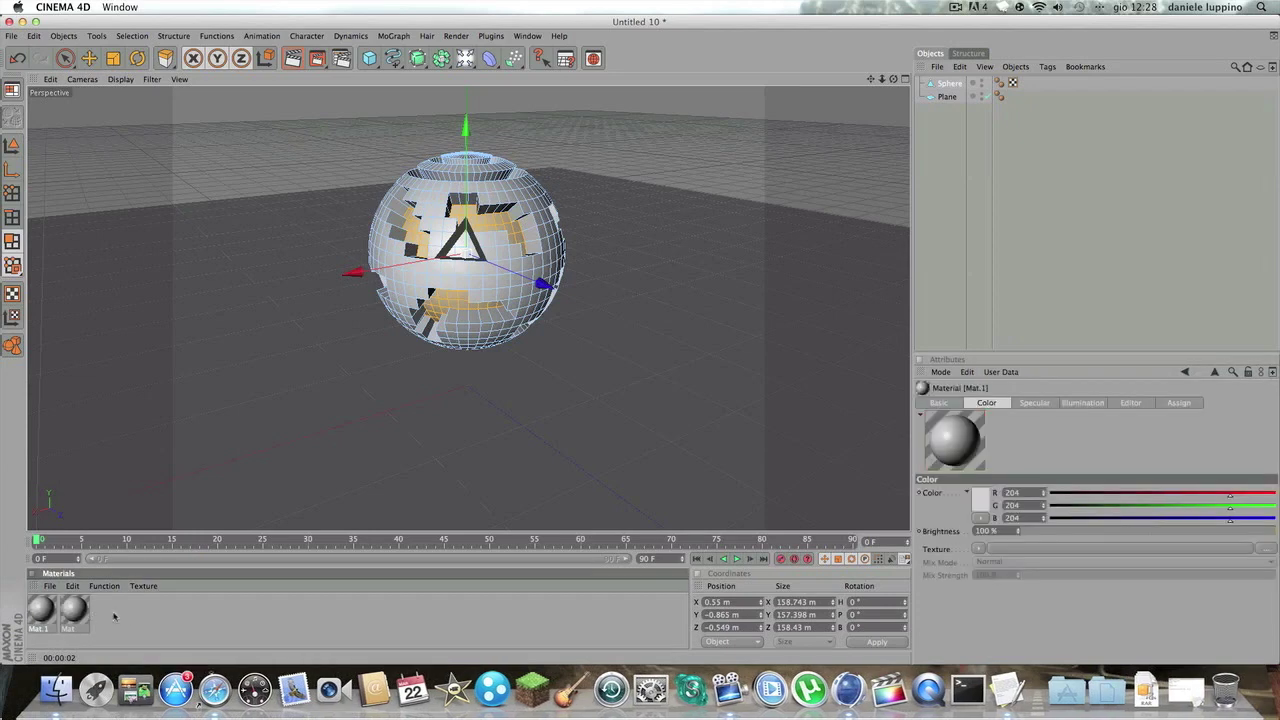
double_click(112, 615)
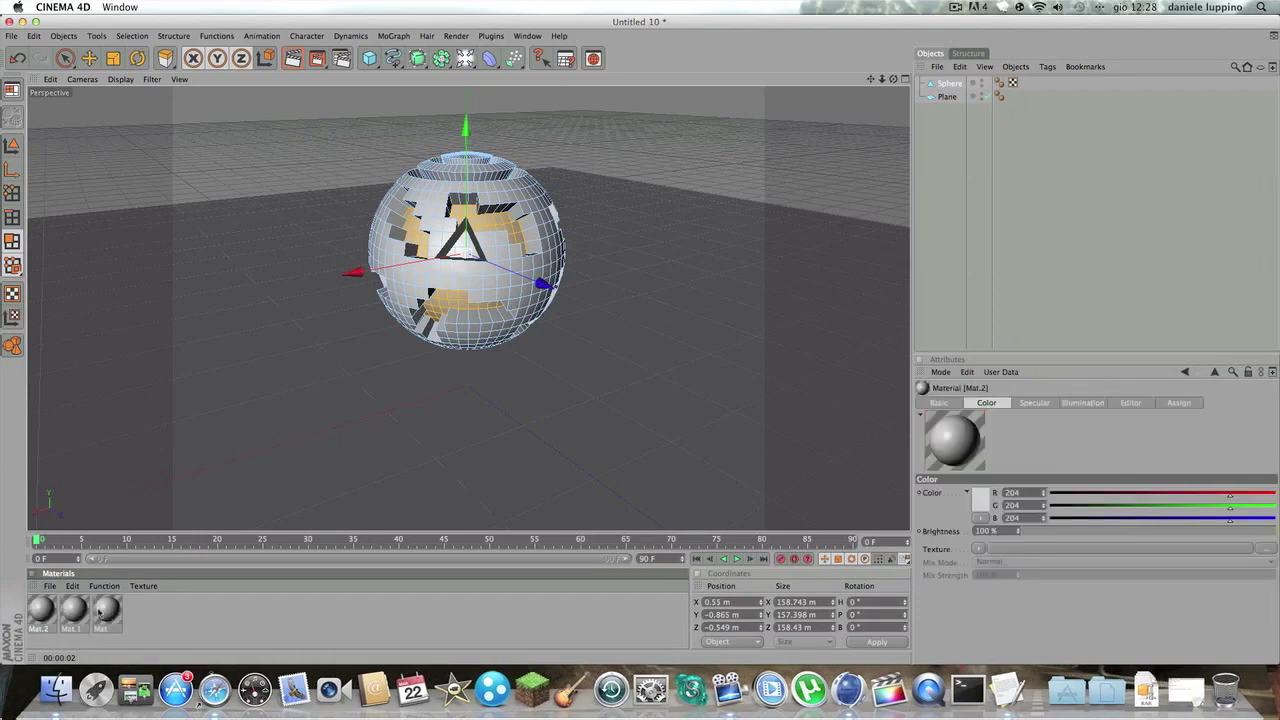
double_click(104, 610)
left_click(1014, 675)
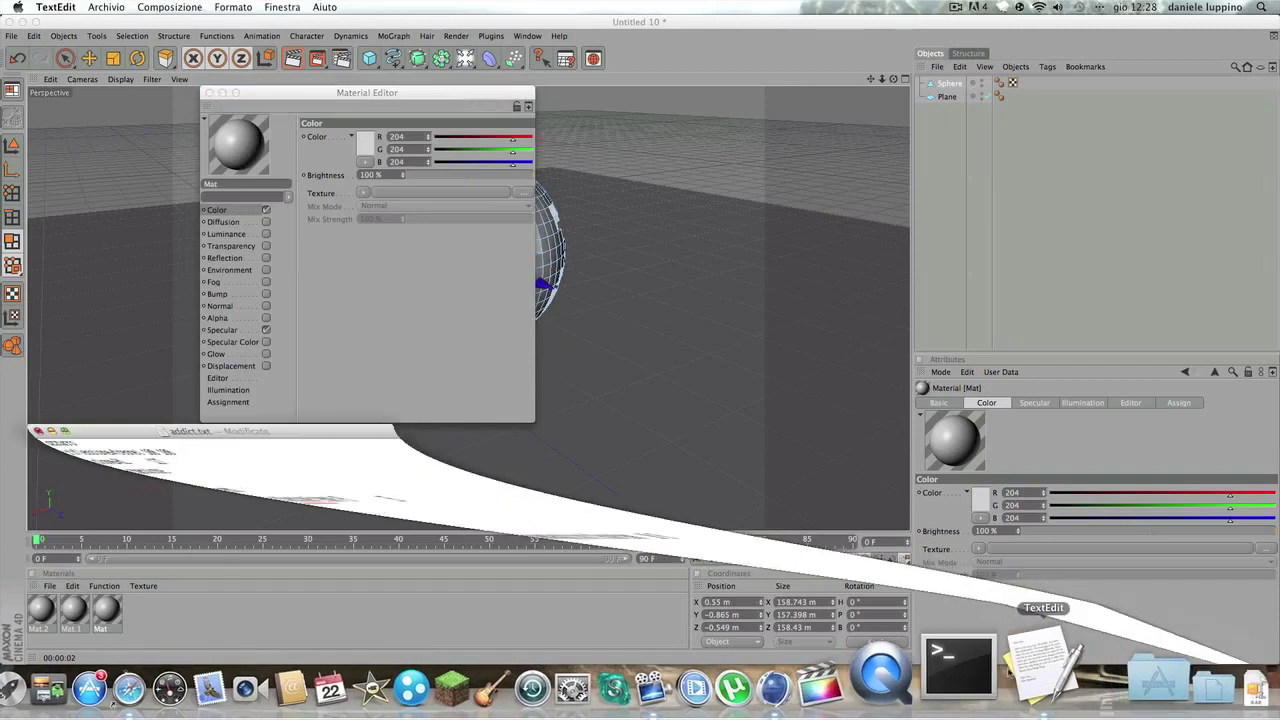
left_click_drag(212, 428, 196, 416)
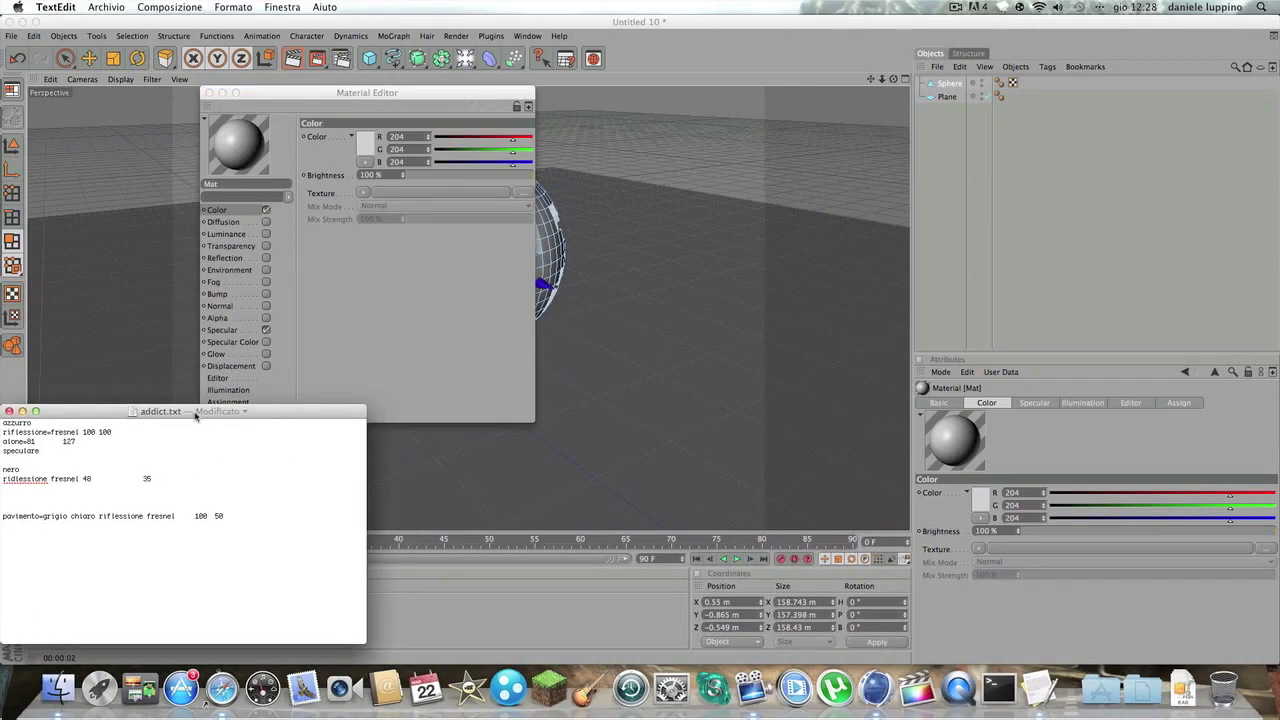
left_click(330, 118)
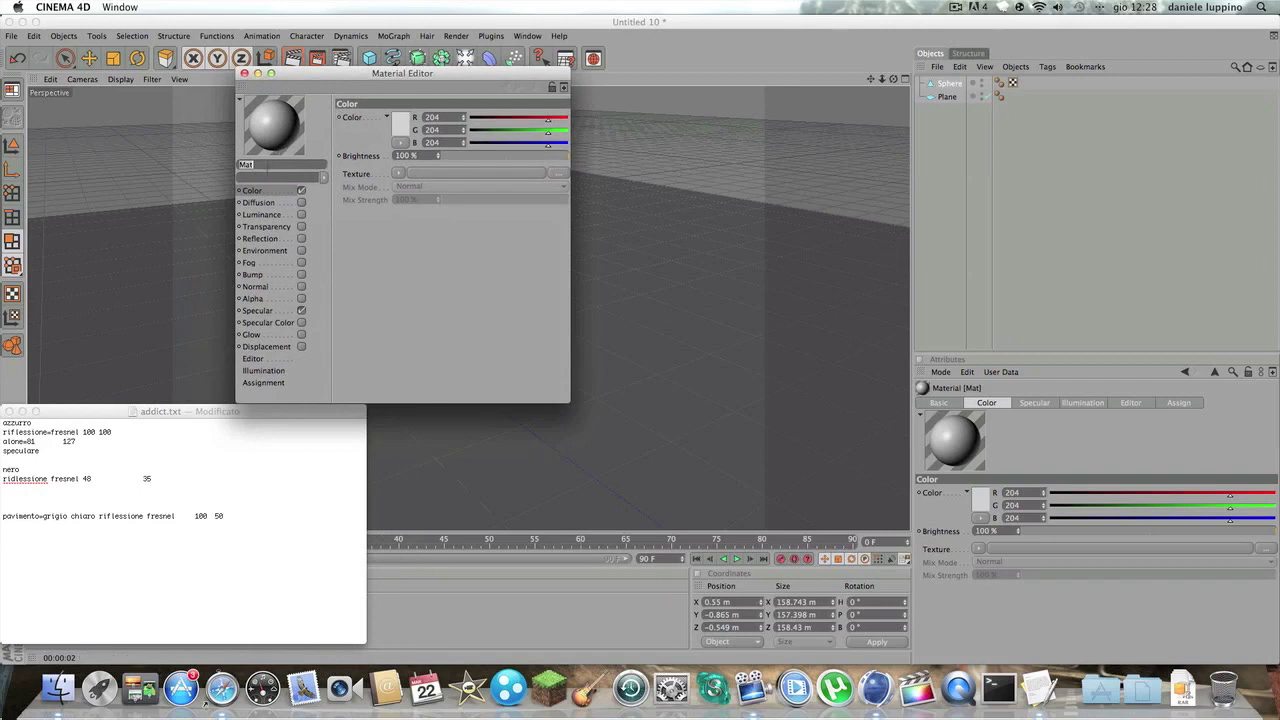
Set Mat's colour to cyan (R 0, G 245, B 249).
left_click(396, 128)
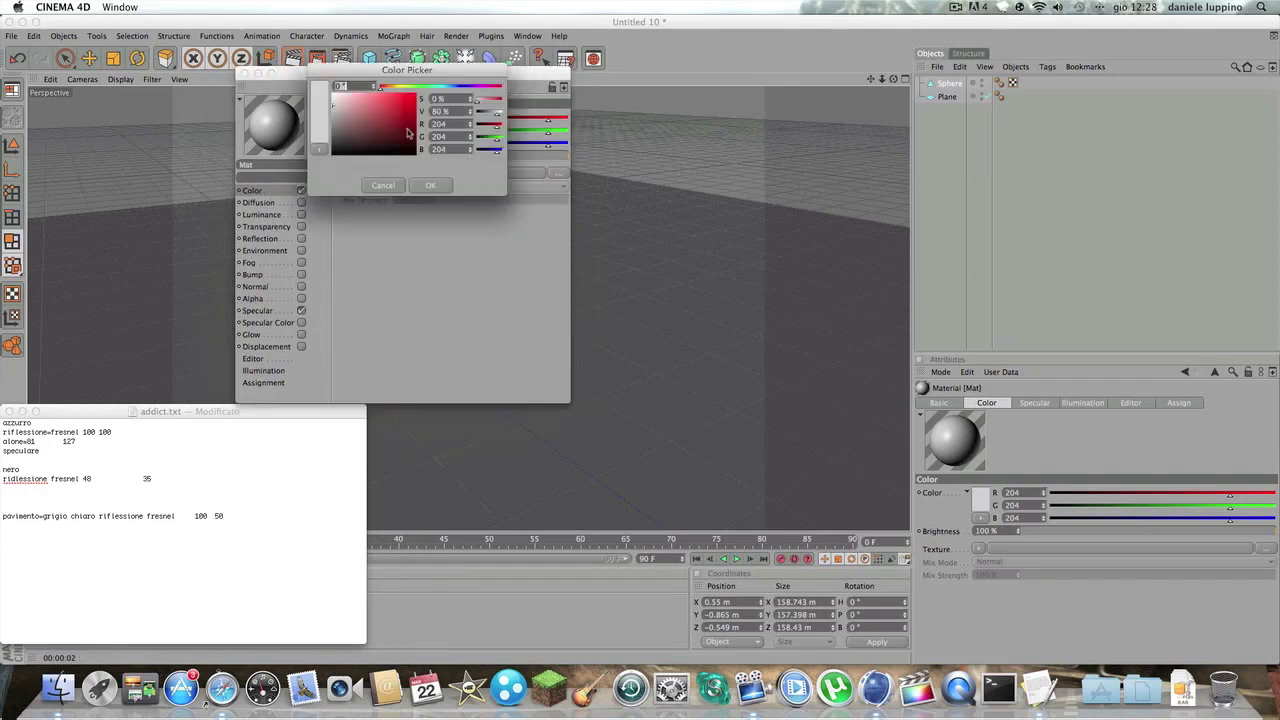
left_click(442, 87)
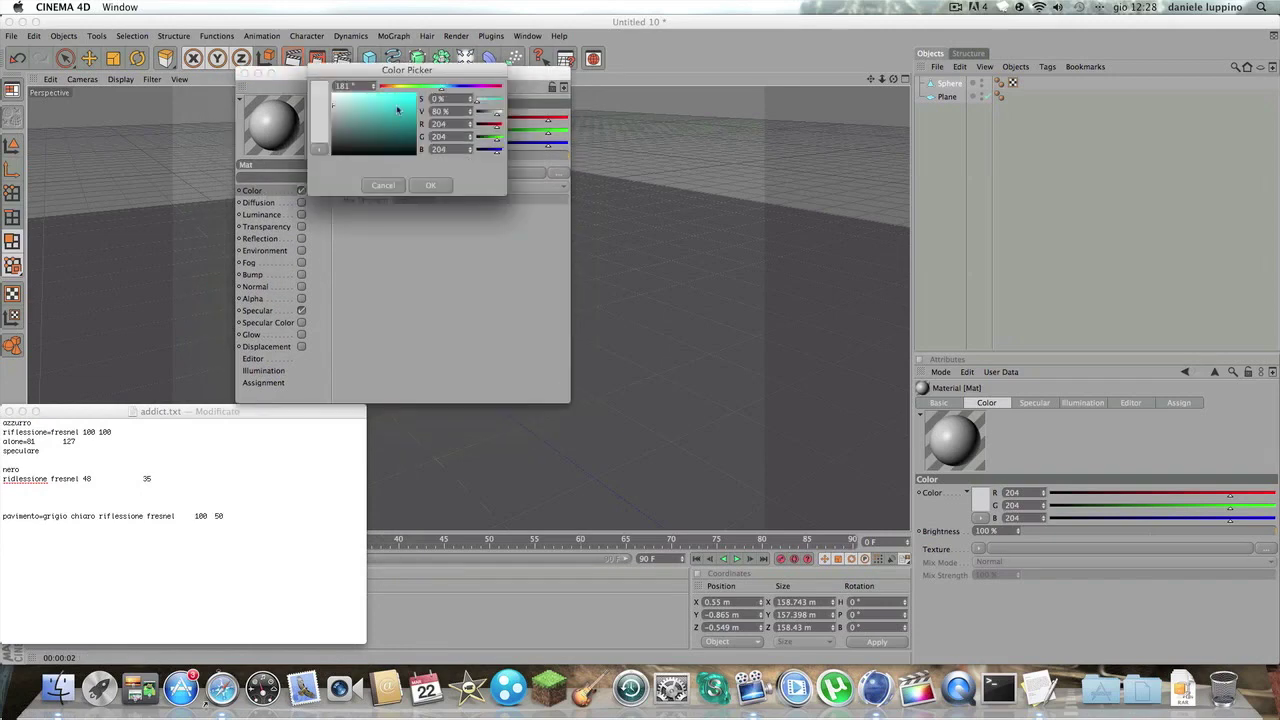
left_click(430, 185)
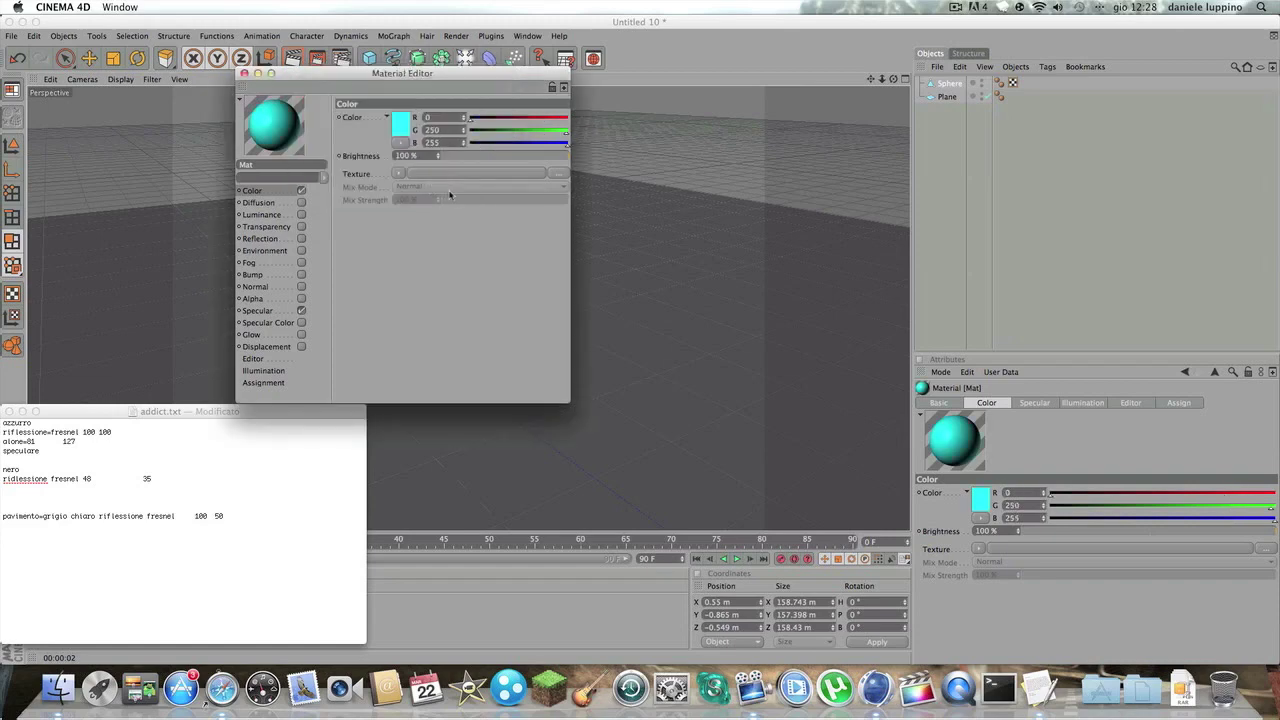
left_click_drag(566, 147, 563, 132)
left_click(272, 242)
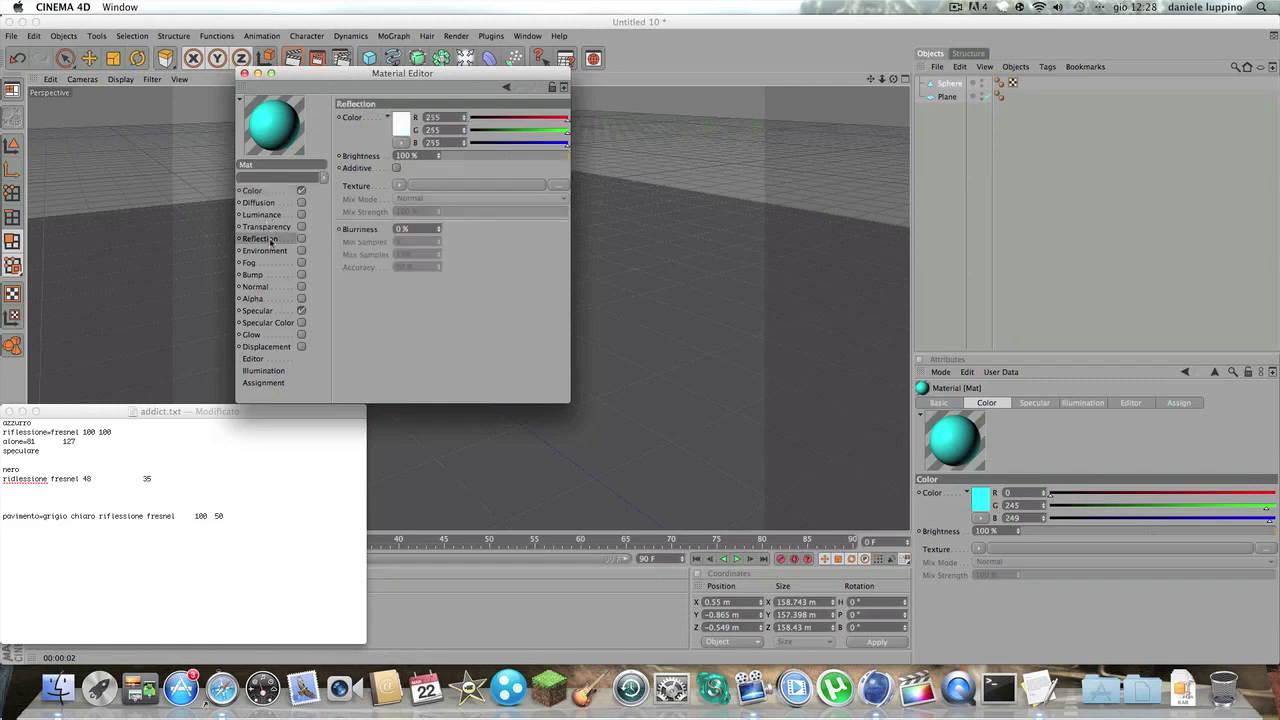
Enable Reflection on Mat with a Fresnel texture.
left_click(302, 239)
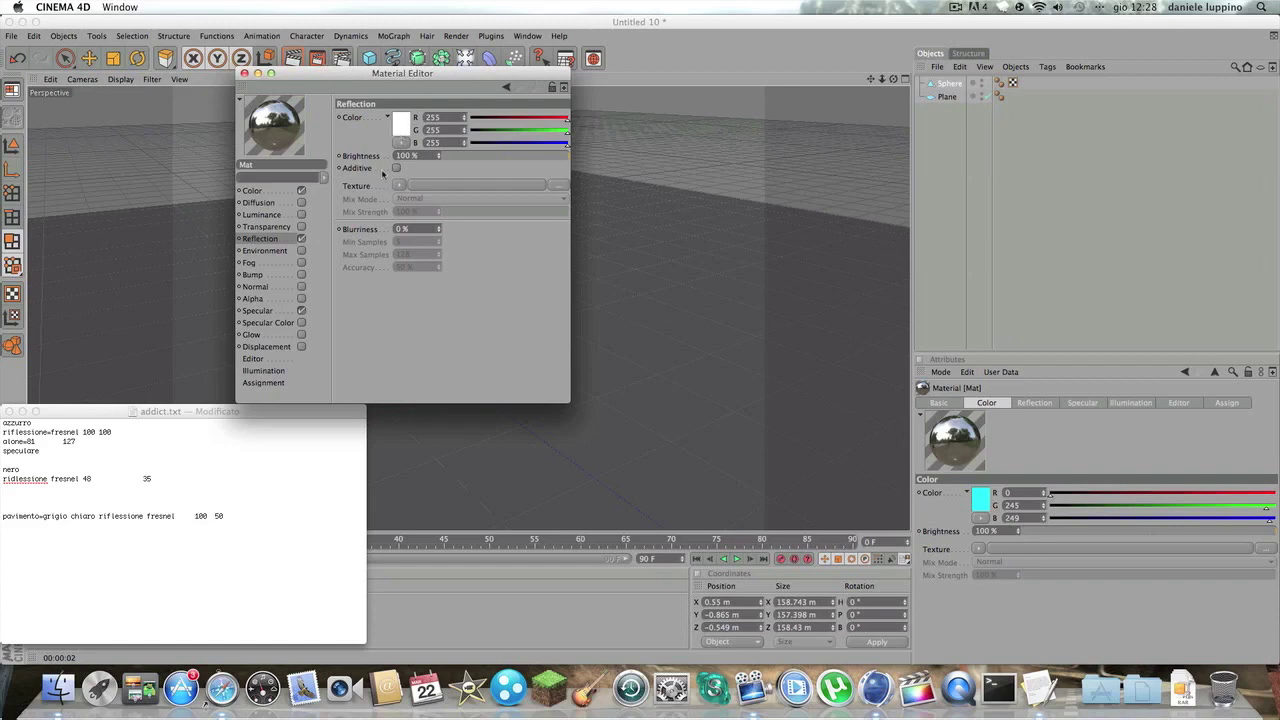
left_click(400, 186)
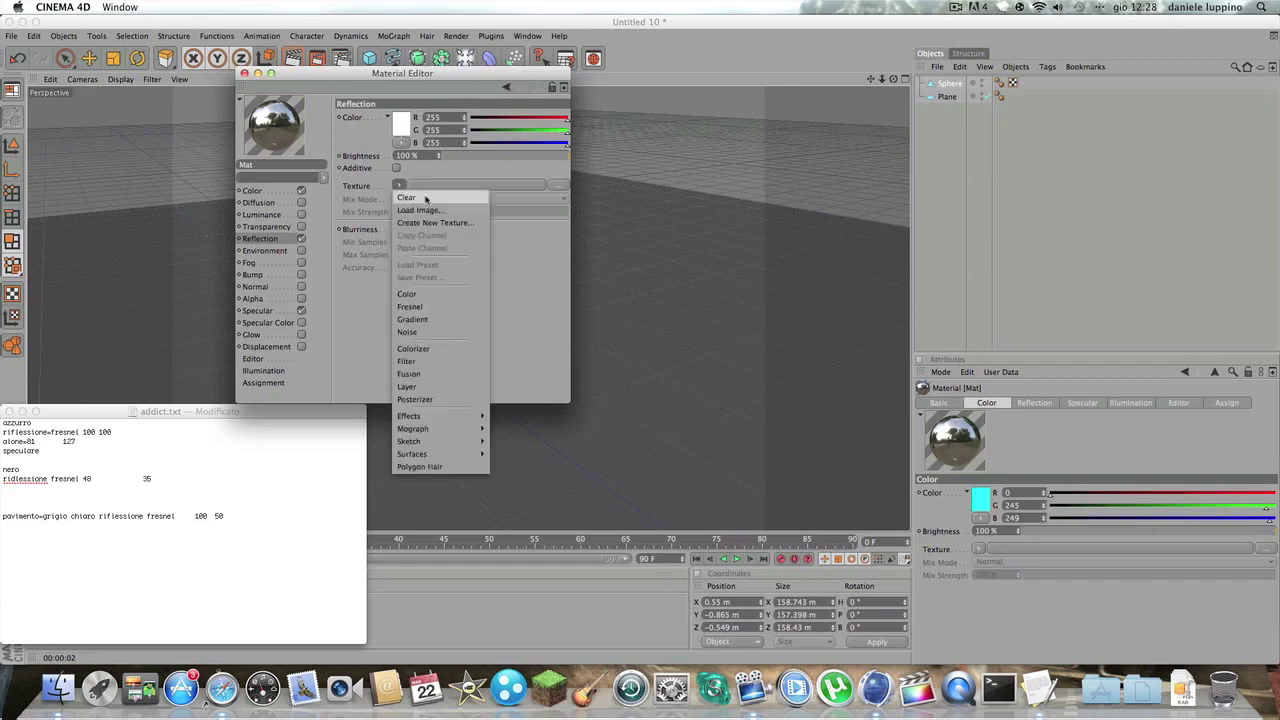
left_click(410, 309)
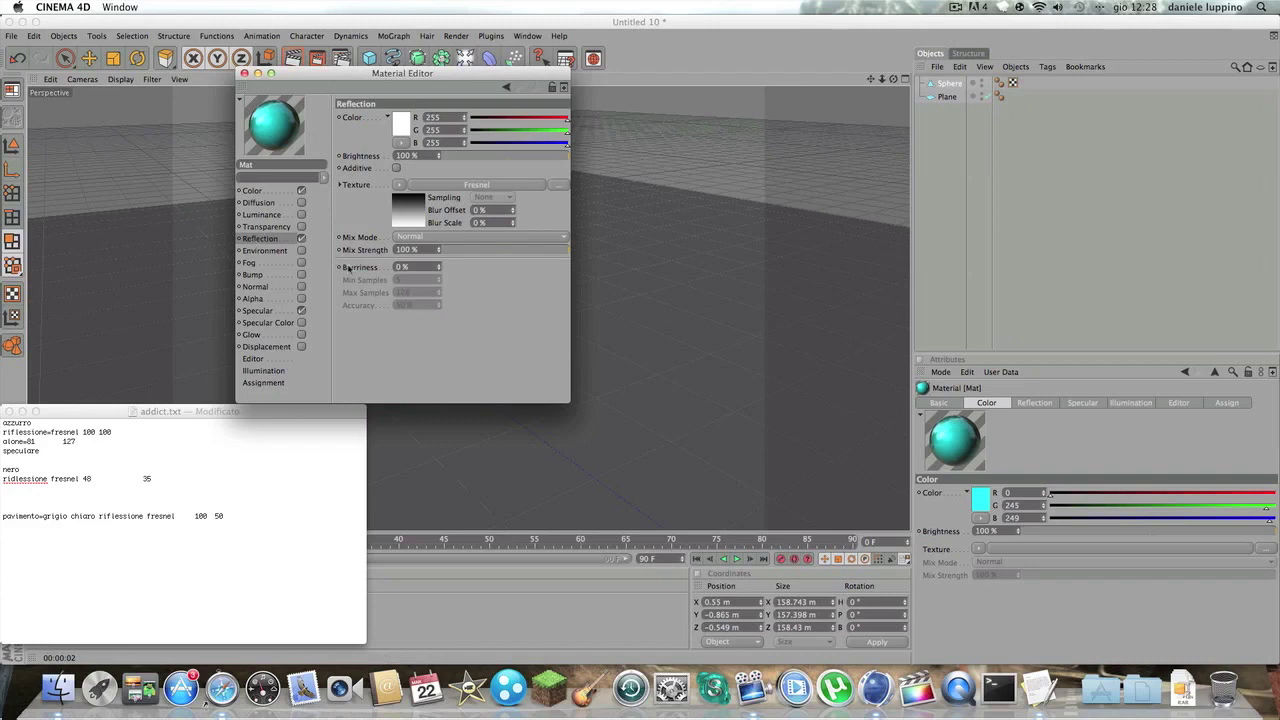
Turn on Mat's Glow with 81% inner and 27% outer strength, then close the editor.
left_click(272, 336)
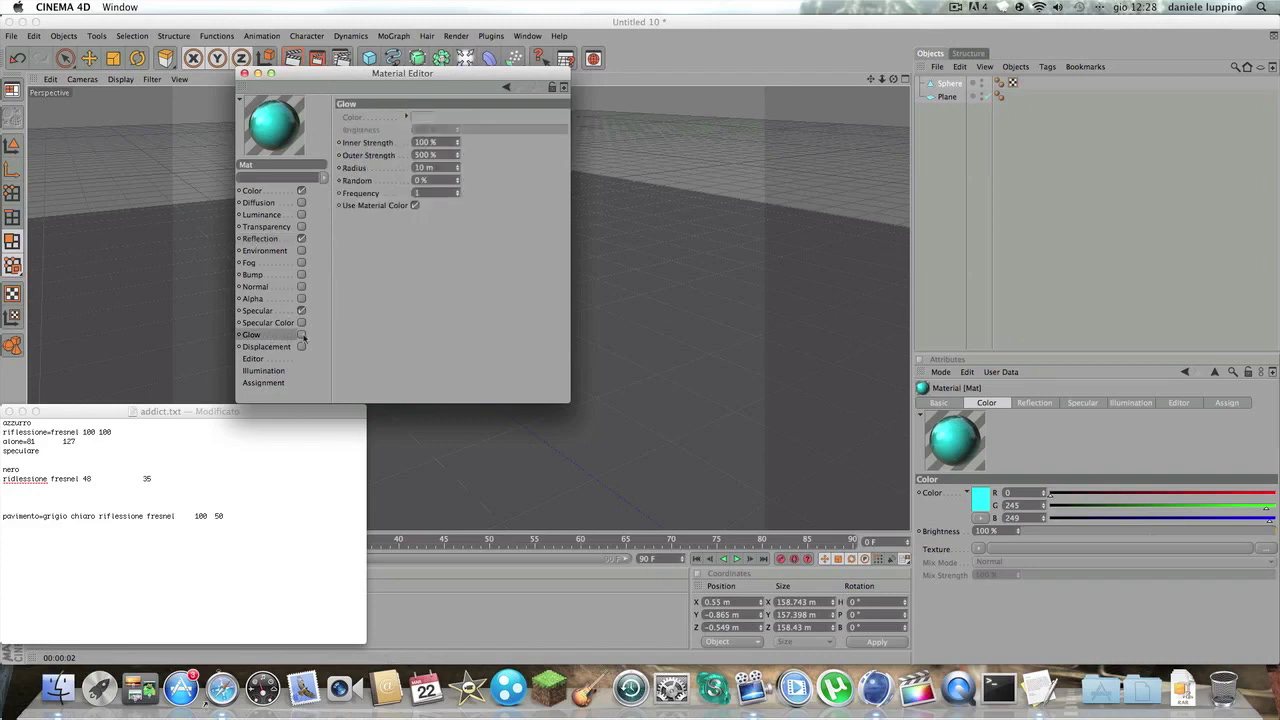
left_click(302, 336)
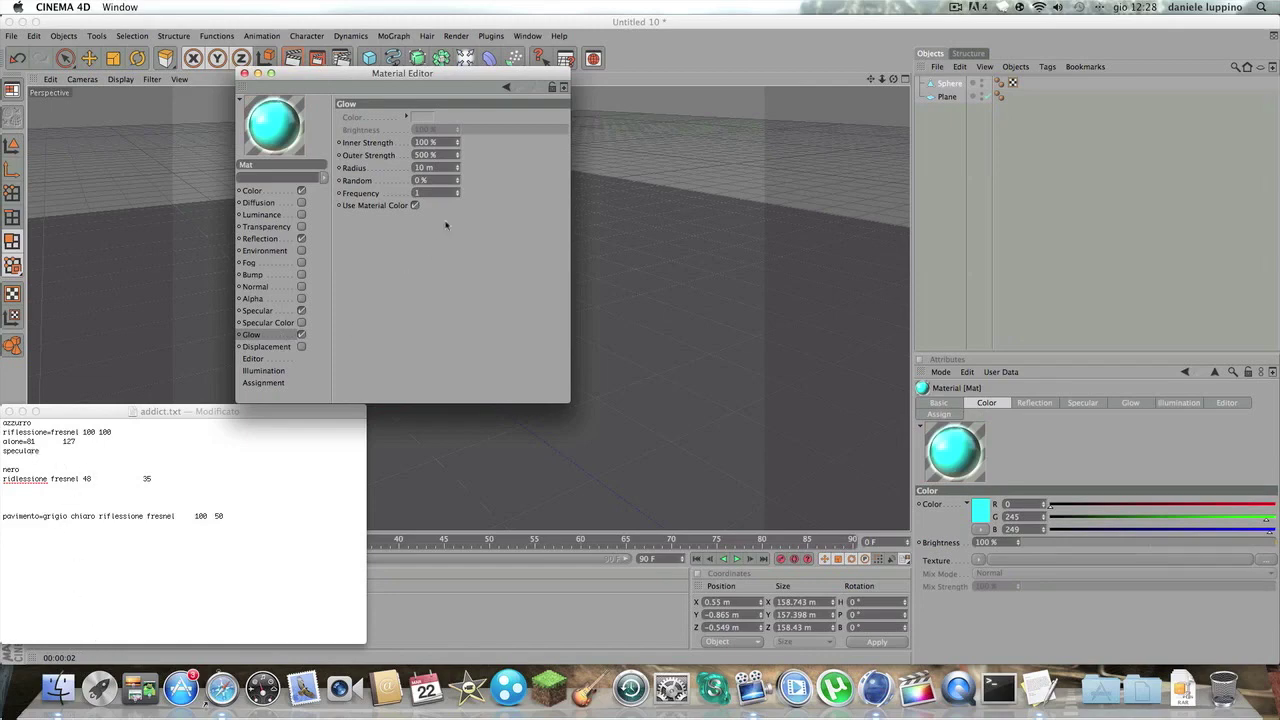
left_click(421, 142)
key("BackSpace")
type("81")
left_click(421, 155)
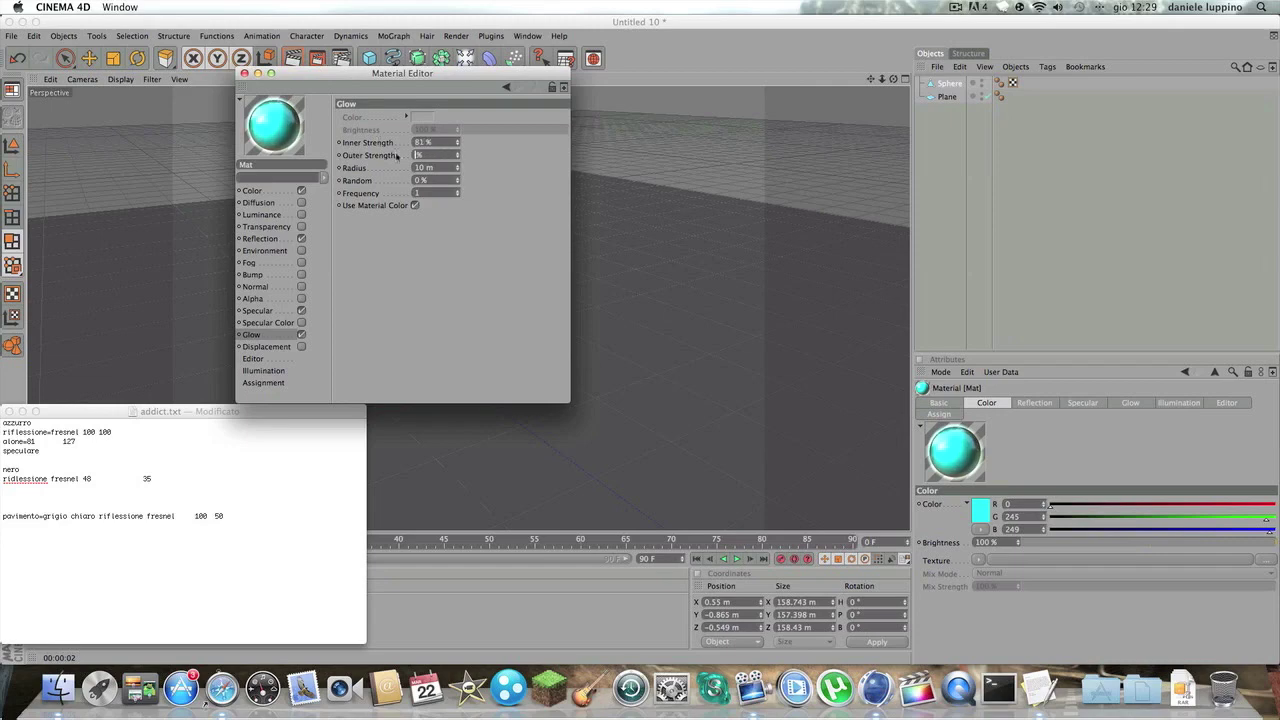
type("2")
type("27")
key("Return")
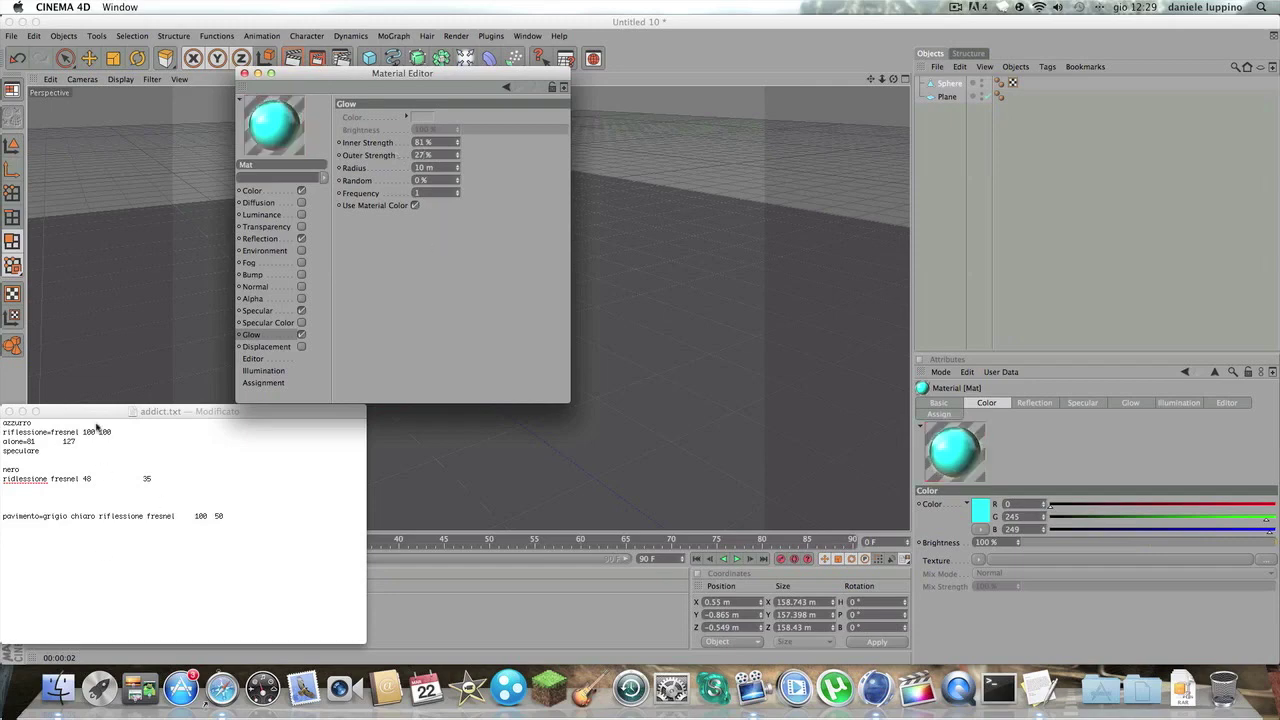
left_click(266, 311)
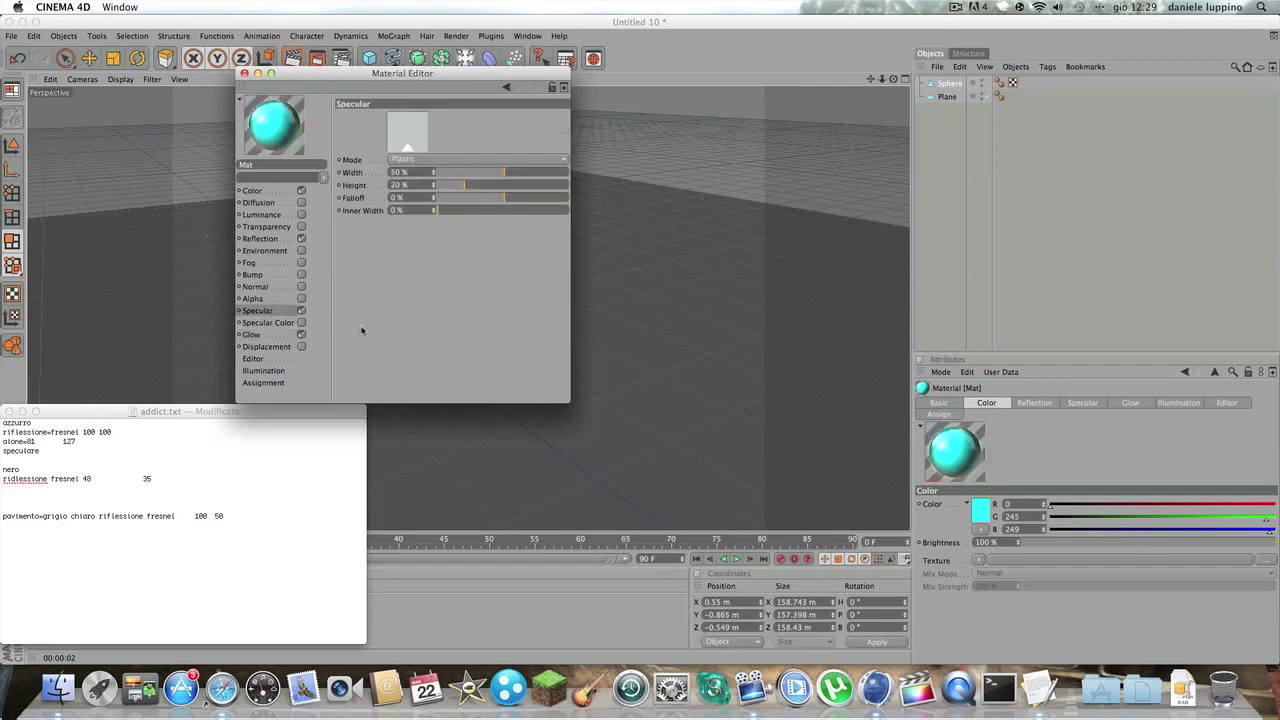
left_click(273, 190)
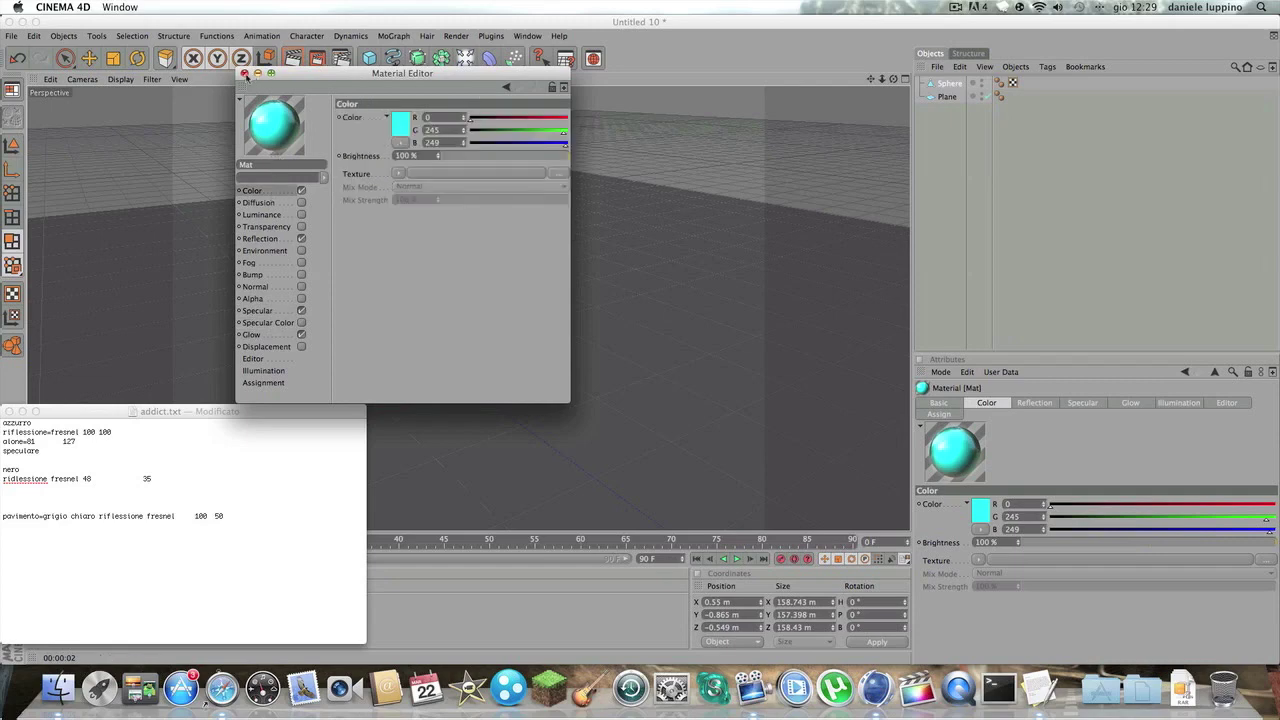
left_click(244, 74)
Make Mat.1 pure black and turn off its Specular.
double_click(74, 609)
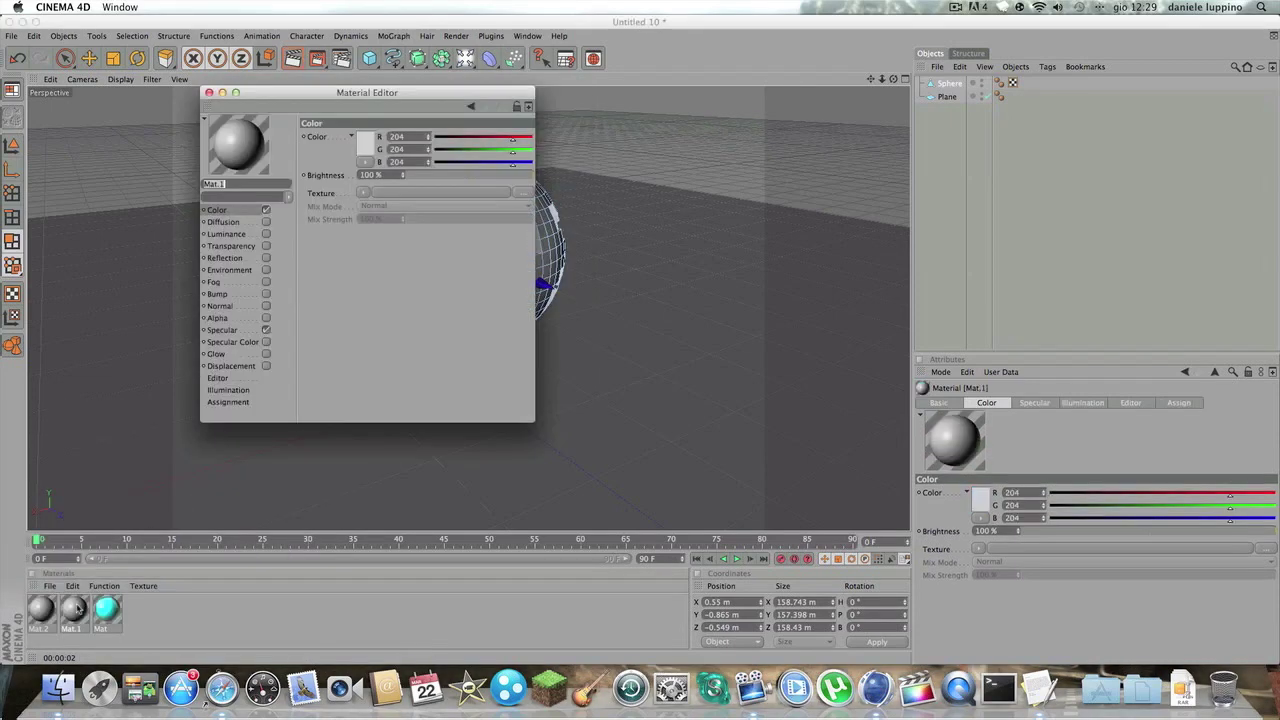
left_click(1040, 688)
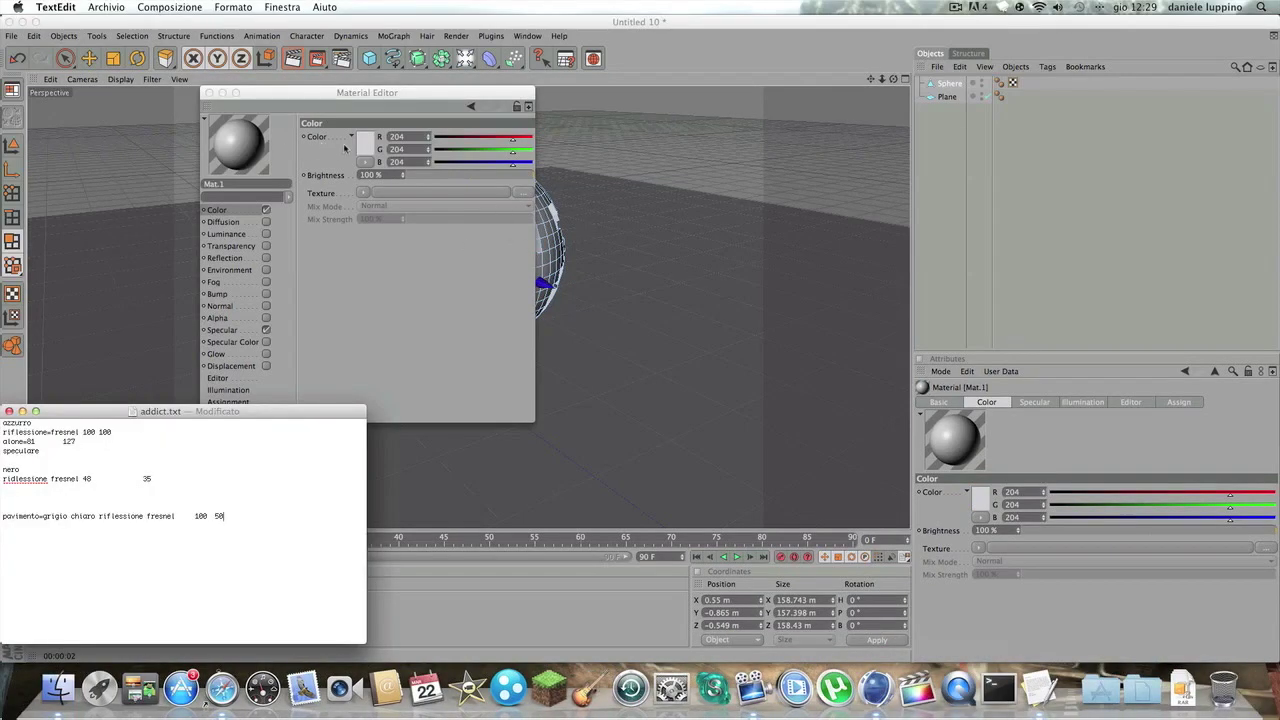
left_click(278, 203)
left_click(362, 153)
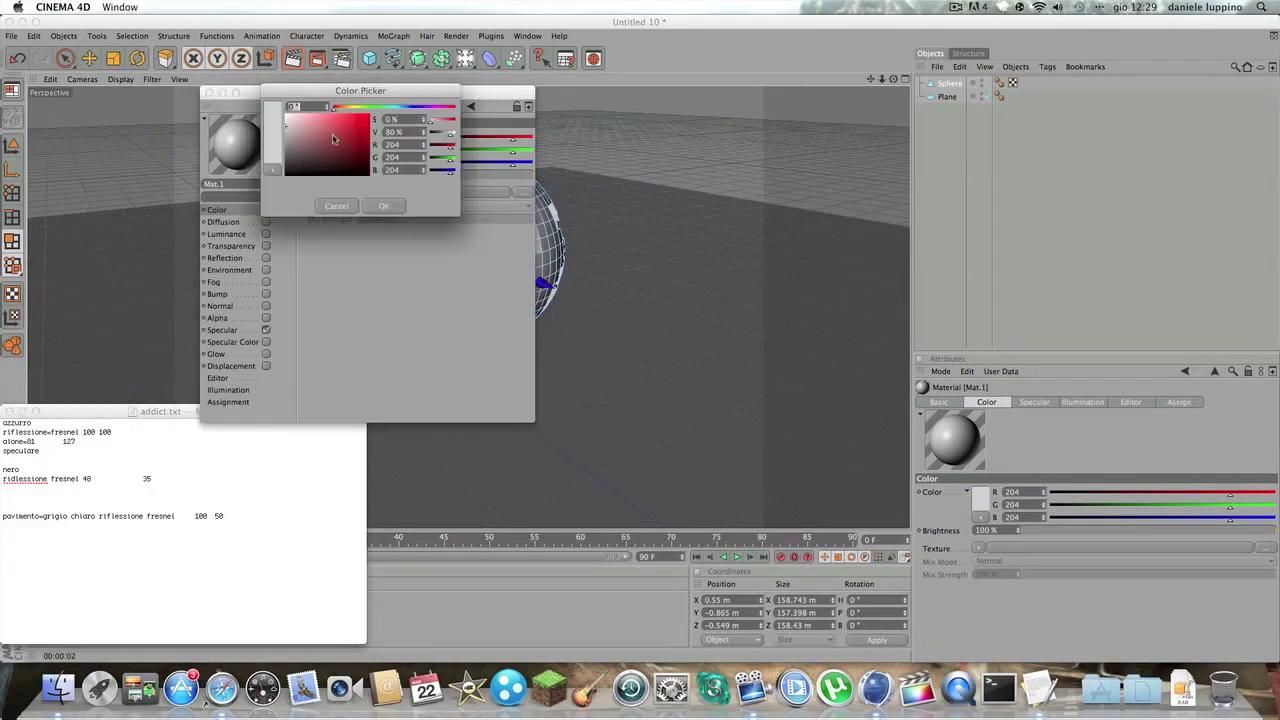
left_click_drag(325, 150, 323, 200)
left_click(375, 205)
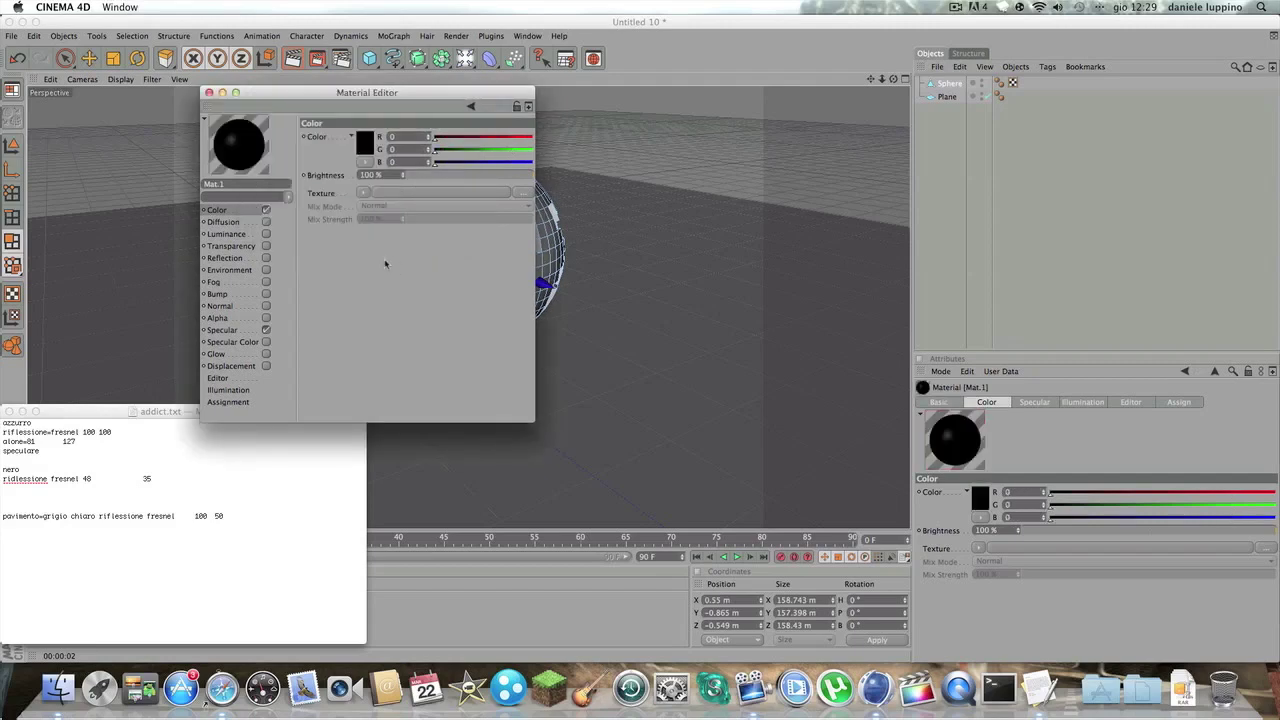
left_click(266, 330)
Give Mat.1 Fresnel reflection at 48% brightness and 35% mix strength, then close its editor.
left_click(266, 258)
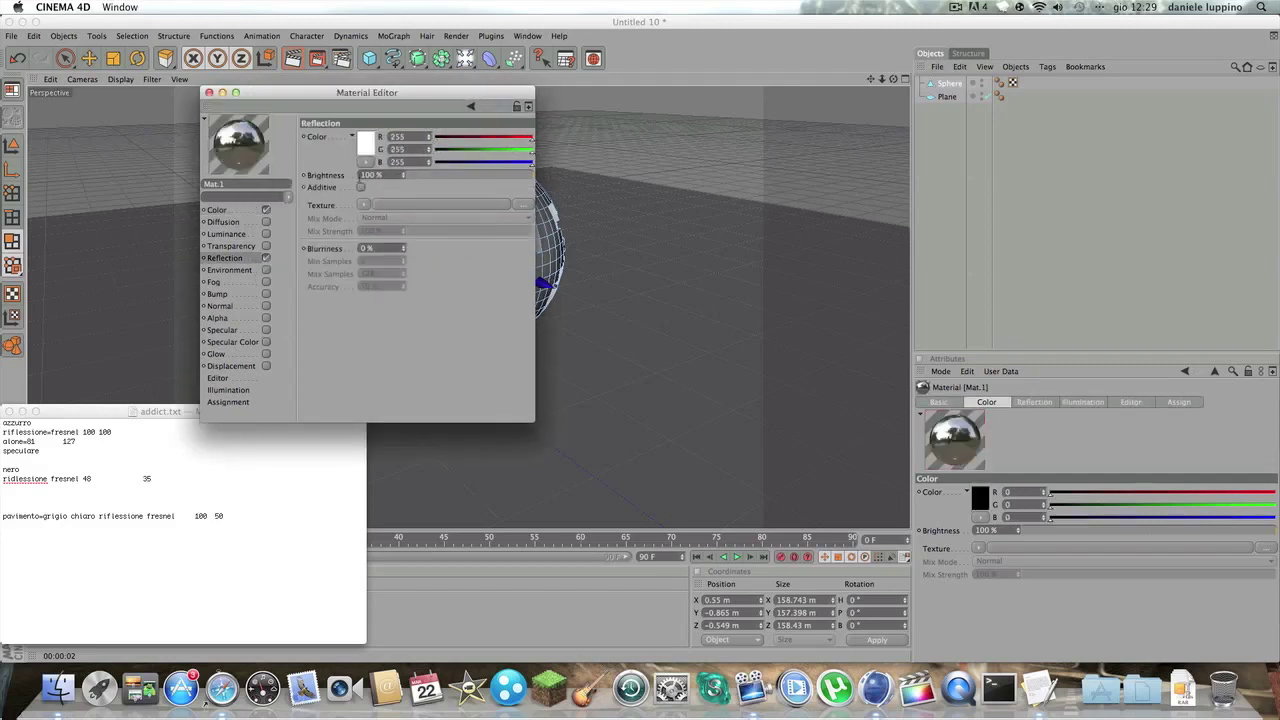
left_click(369, 205)
left_click(381, 320)
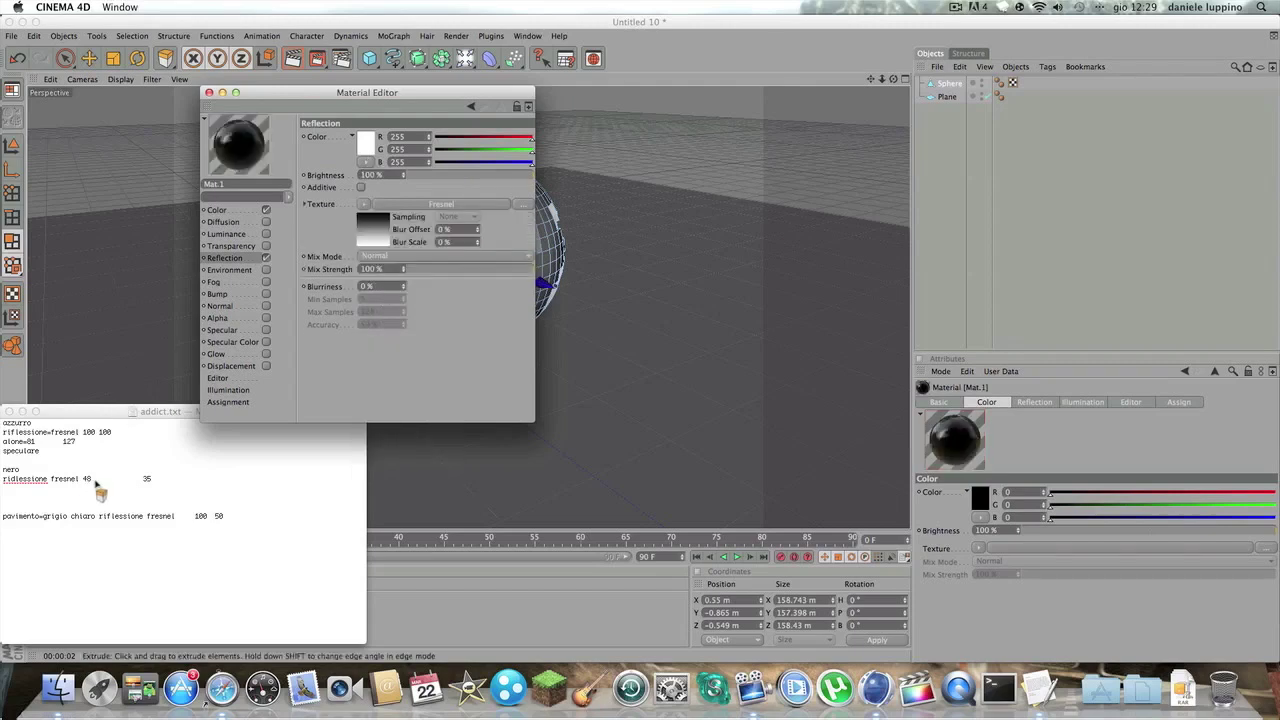
double_click(372, 175)
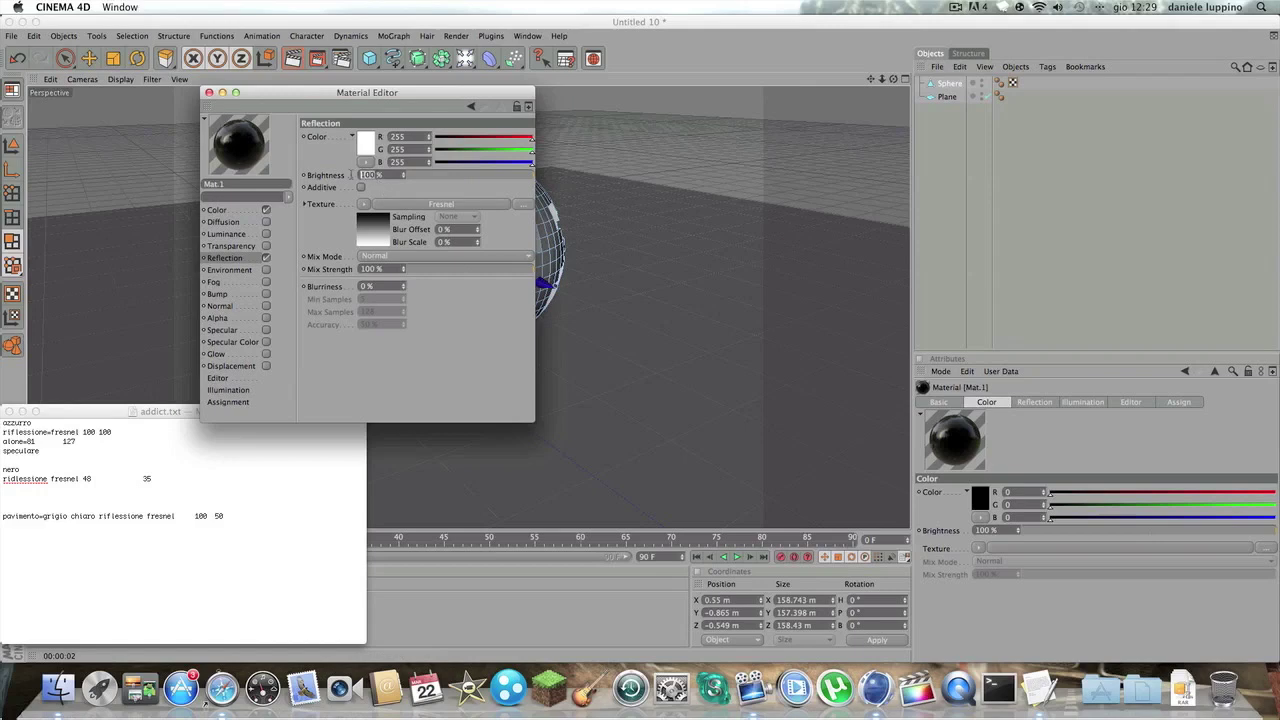
key("BackSpace")
key("Tab")
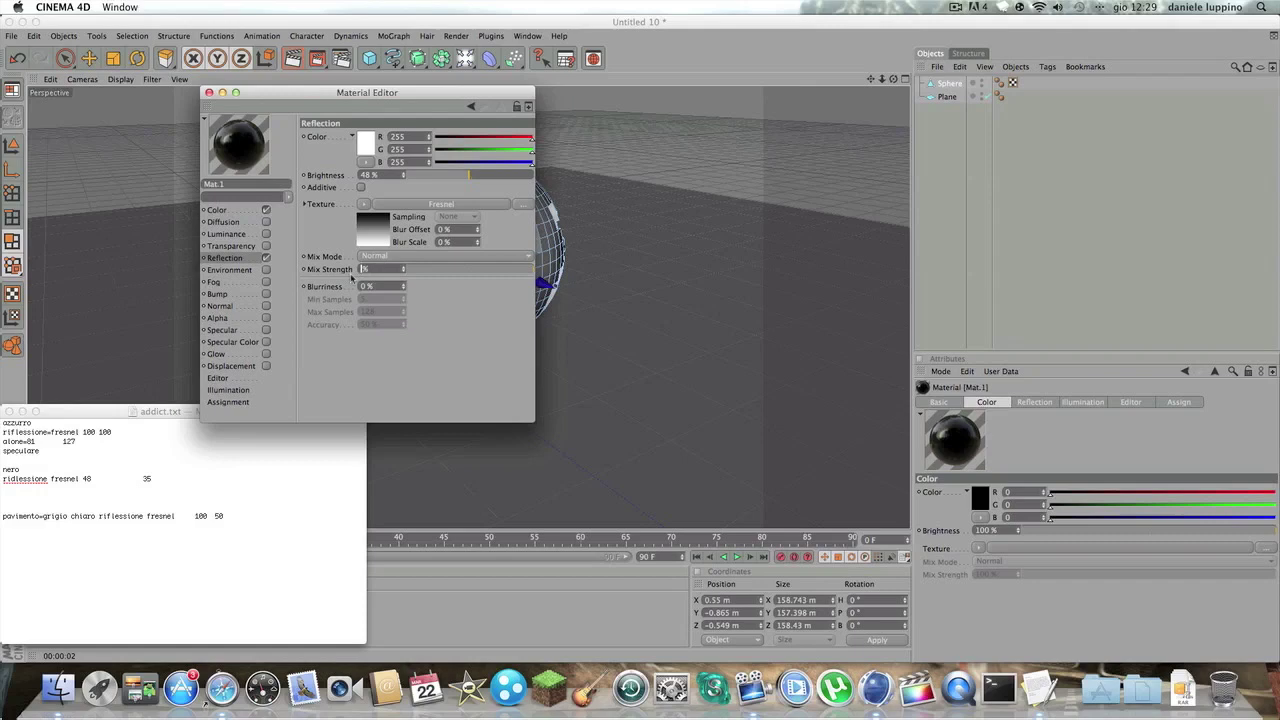
left_click(209, 92)
double_click(41, 607)
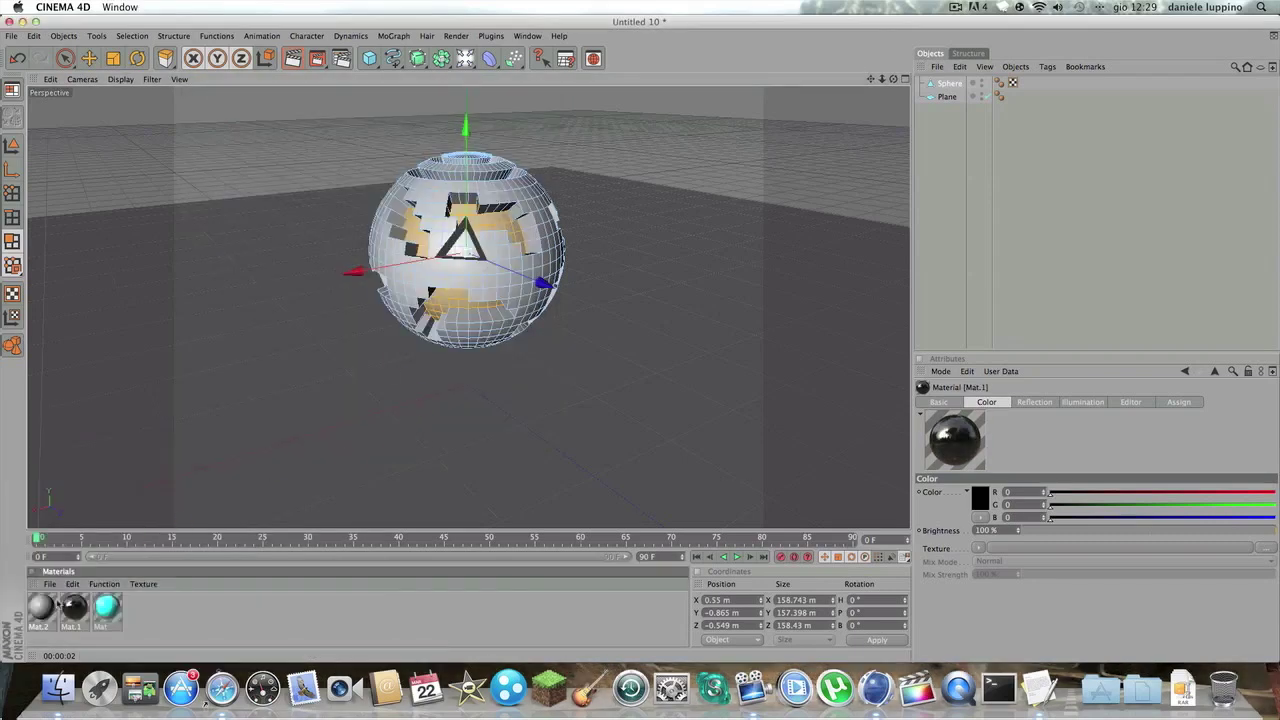
Check the notes, then open Mat.2's colour settings and keep its light grey colour.
left_click(1058, 680)
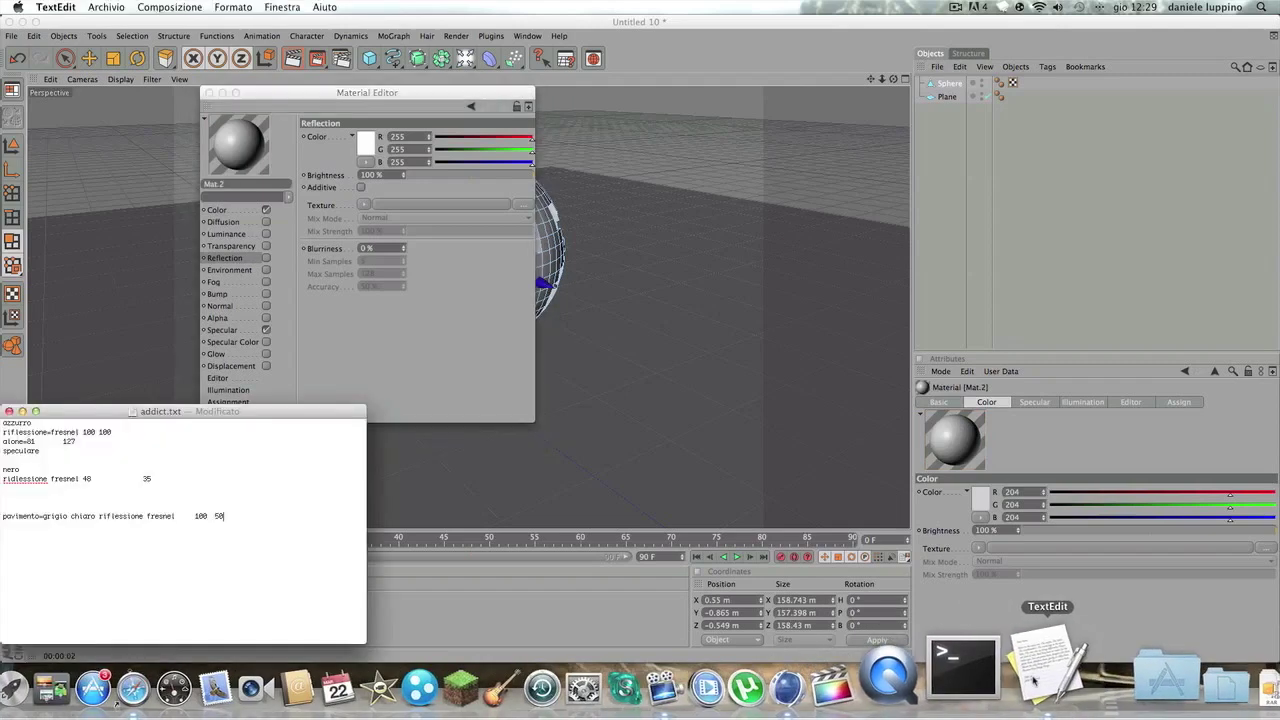
left_click(366, 148)
left_click(336, 205)
left_click(225, 210)
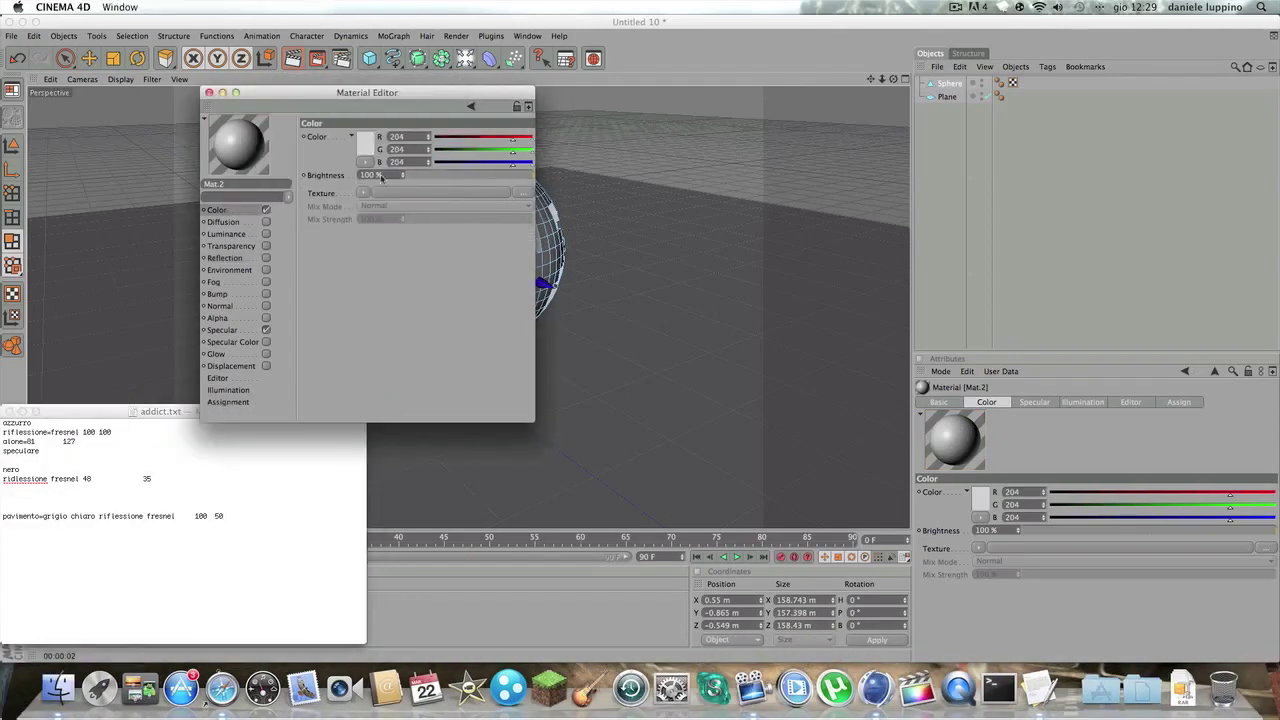
left_click(367, 148)
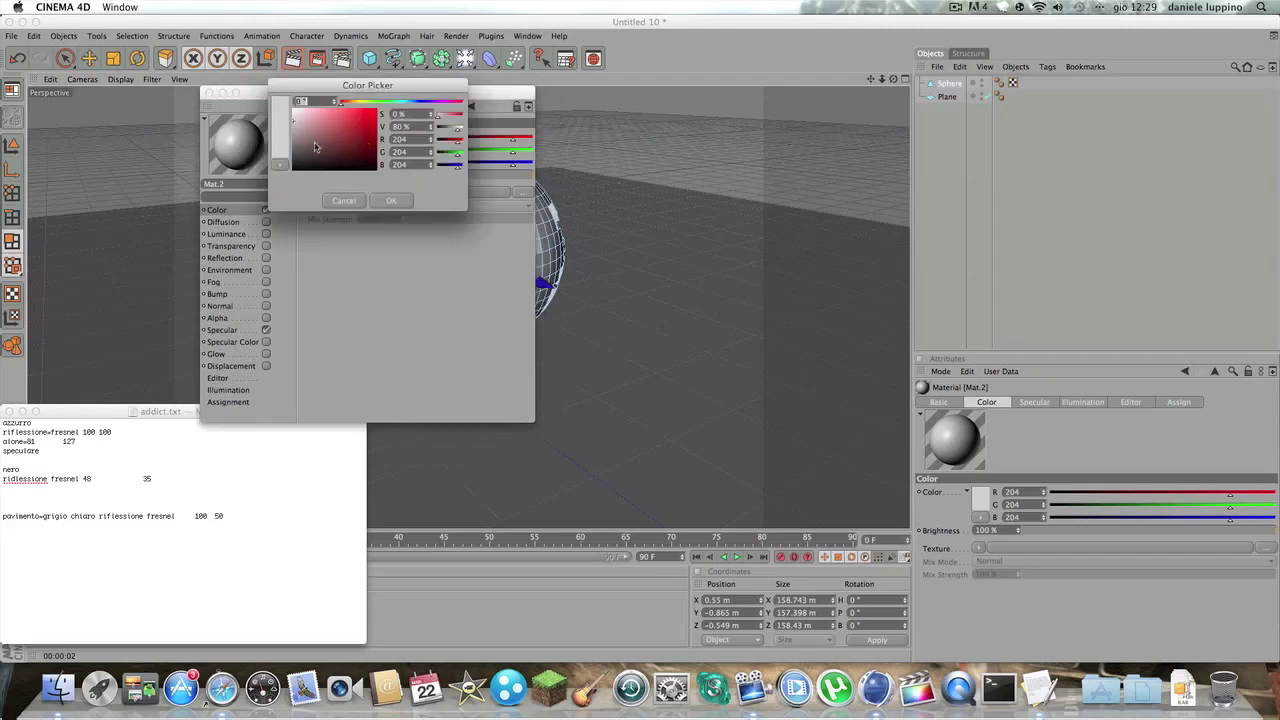
left_click(388, 201)
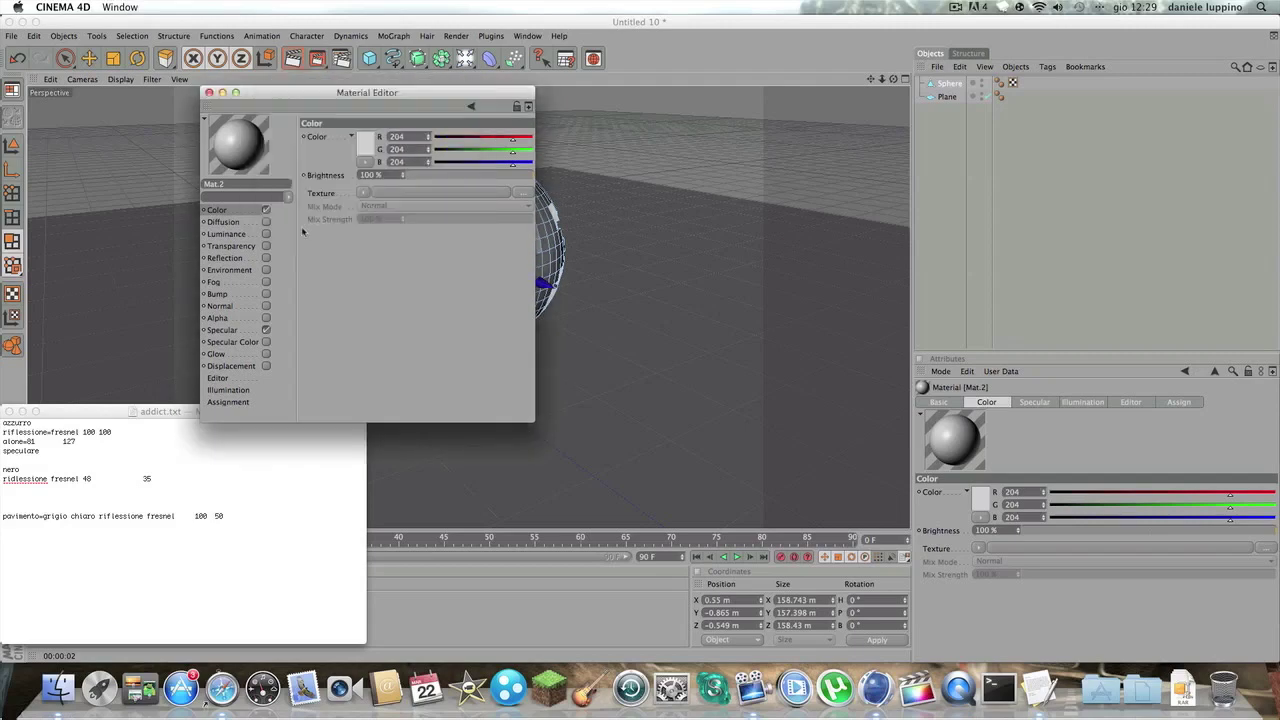
Enable Fresnel reflection on Mat.2 at 50% mix strength with specular turned off.
left_click(224, 258)
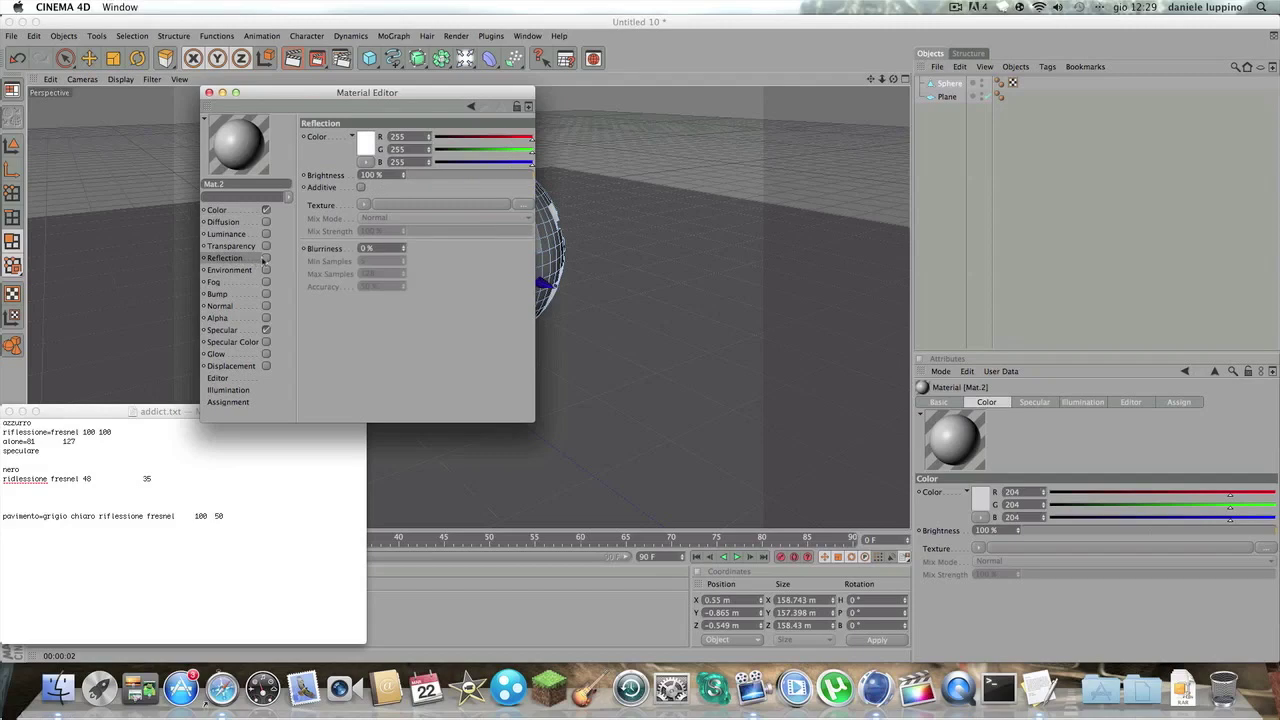
left_click(266, 258)
left_click(266, 330)
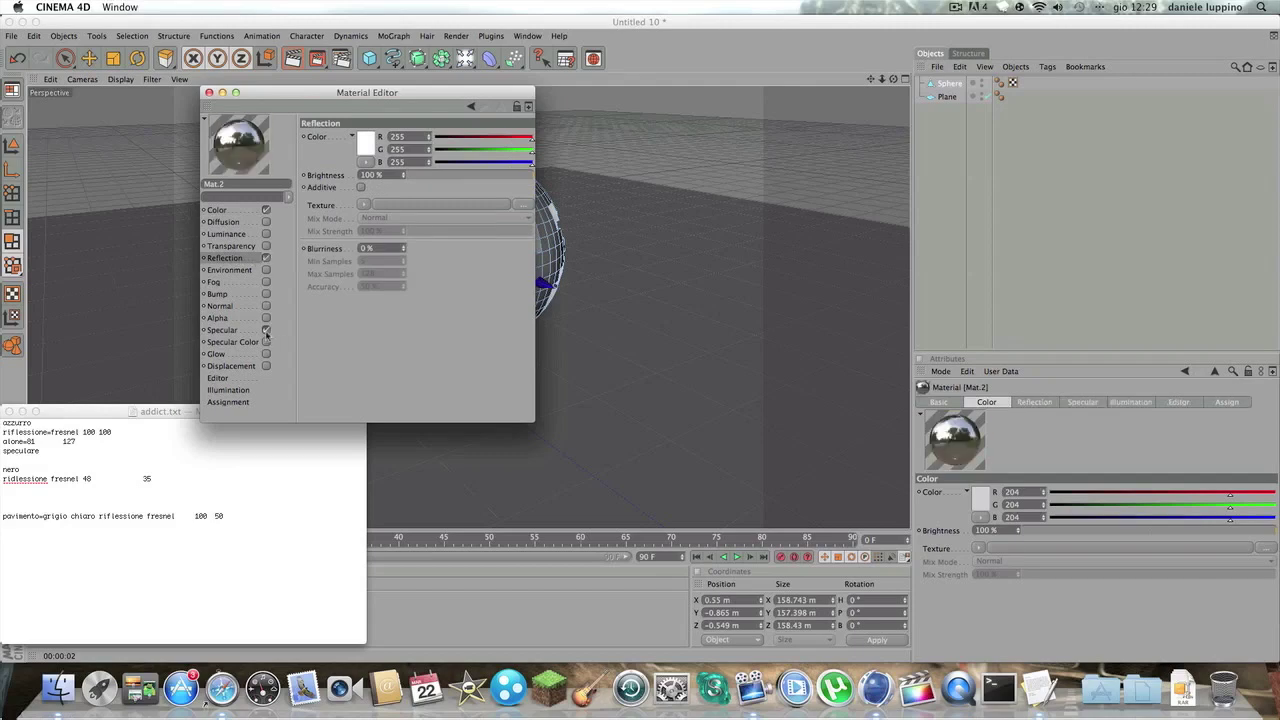
left_click(364, 205)
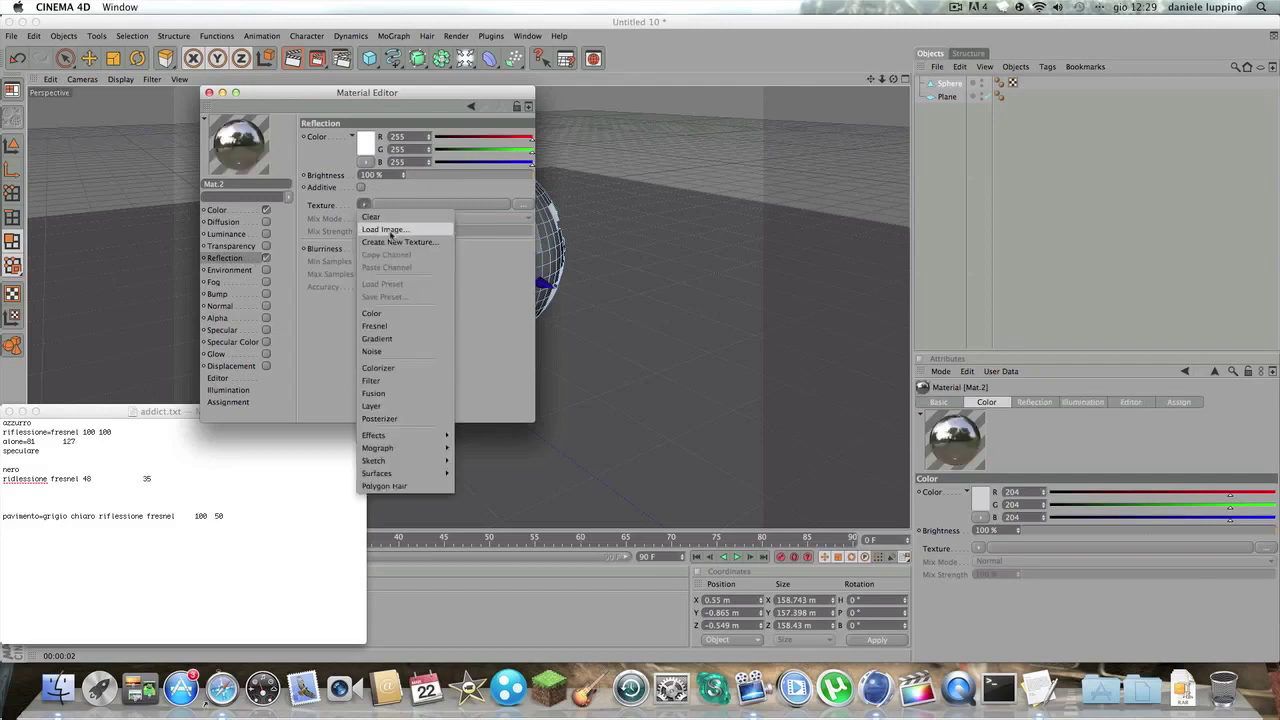
left_click(376, 326)
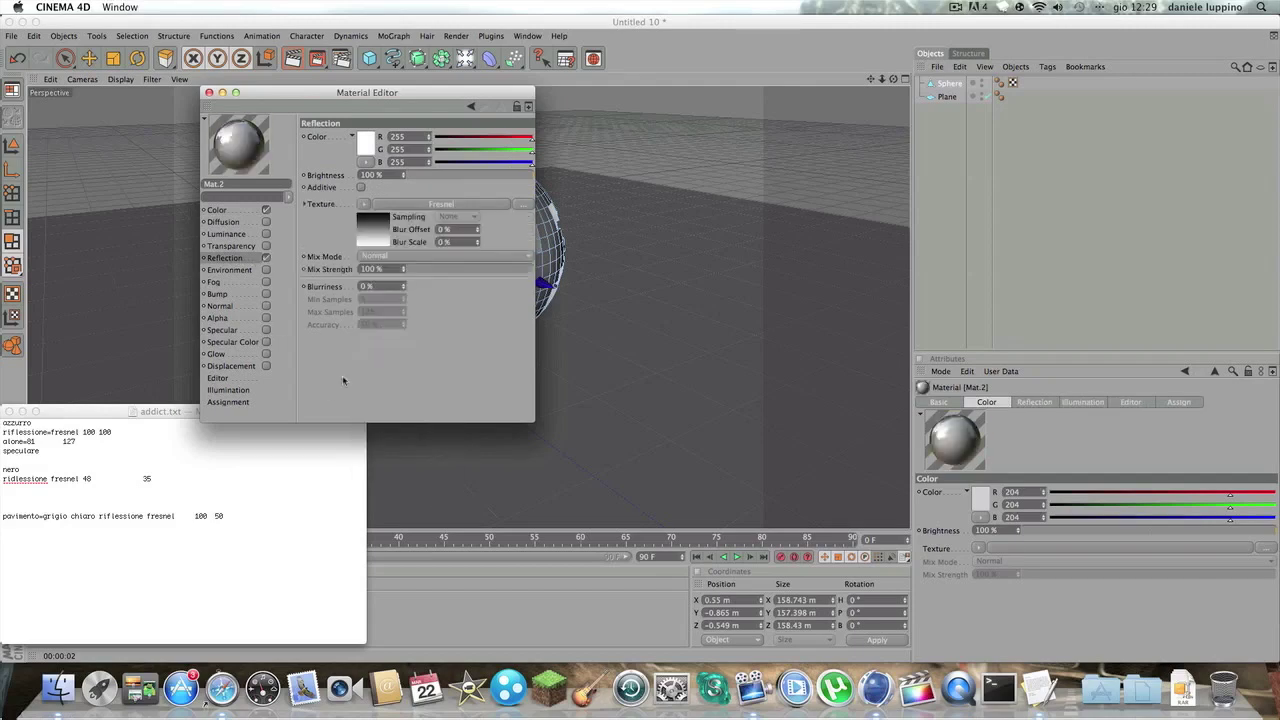
double_click(368, 269)
type("1")
key("Return")
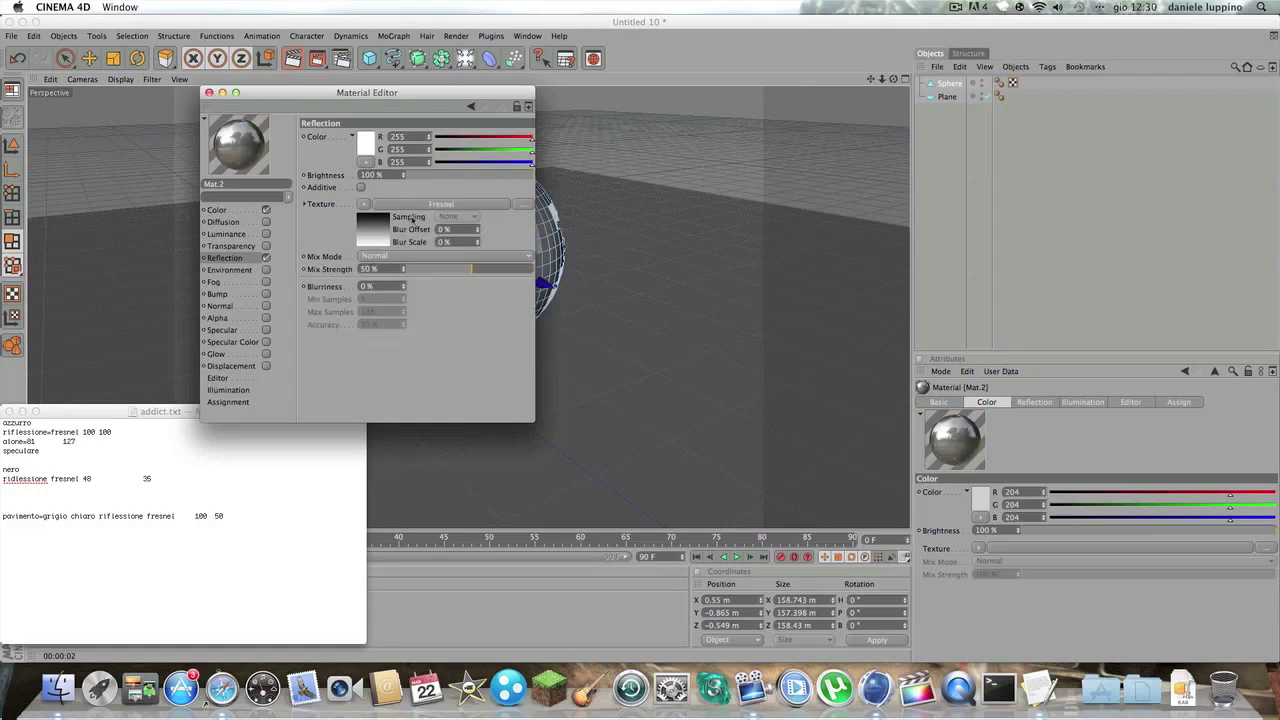
left_click(208, 92)
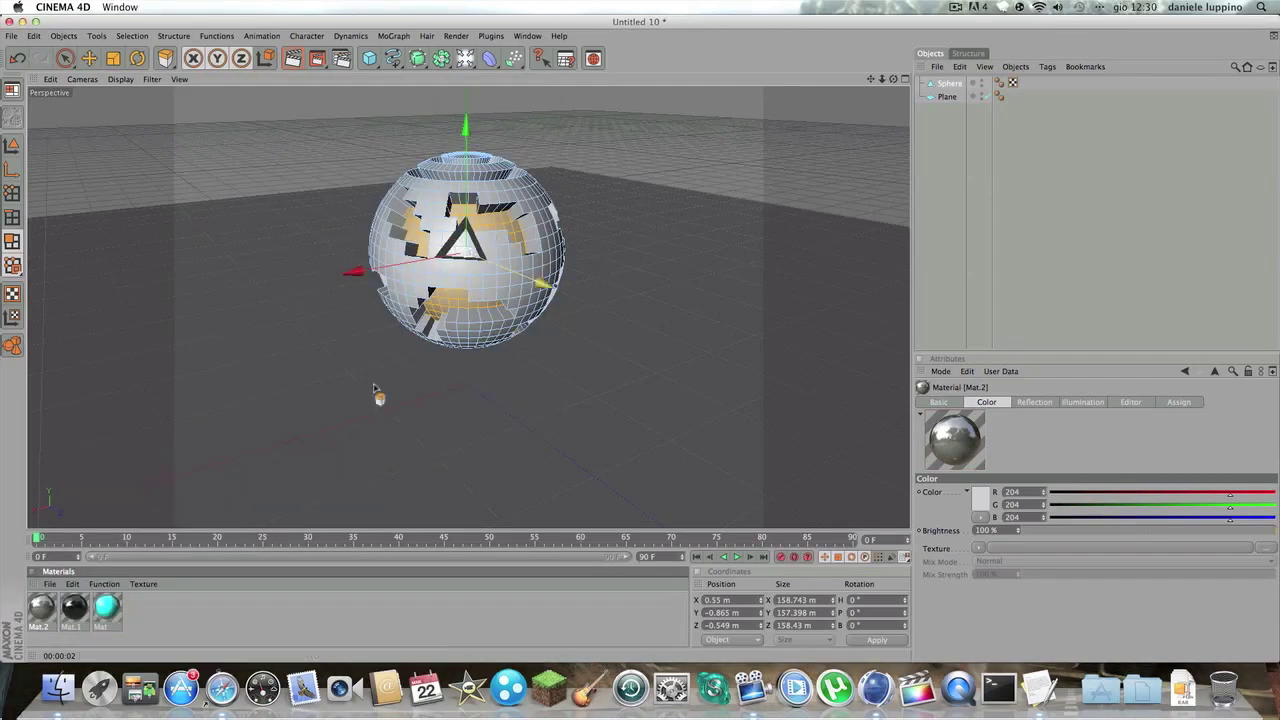
left_click(117, 608)
Put cyan Mat and black Mat.1 on the Sphere, Mat.1's tag first, then preview-render.
left_click_drag(112, 612, 505, 236)
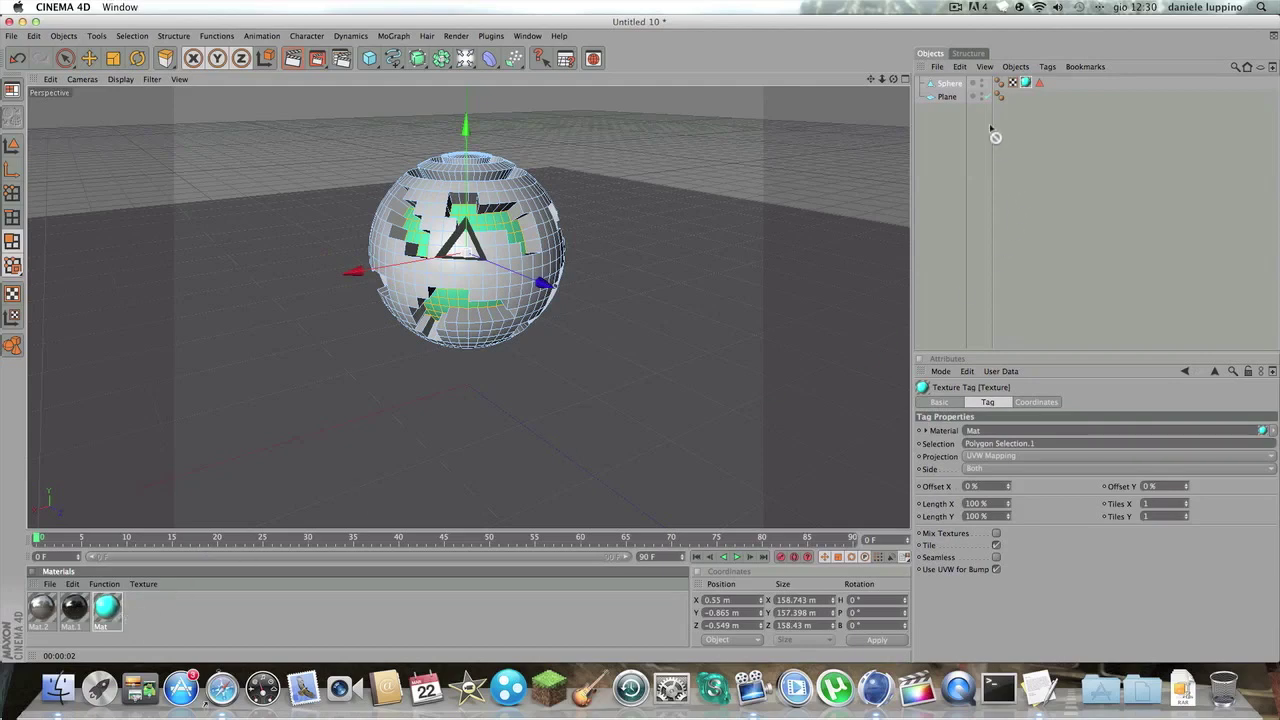
left_click_drag(946, 85, 946, 85)
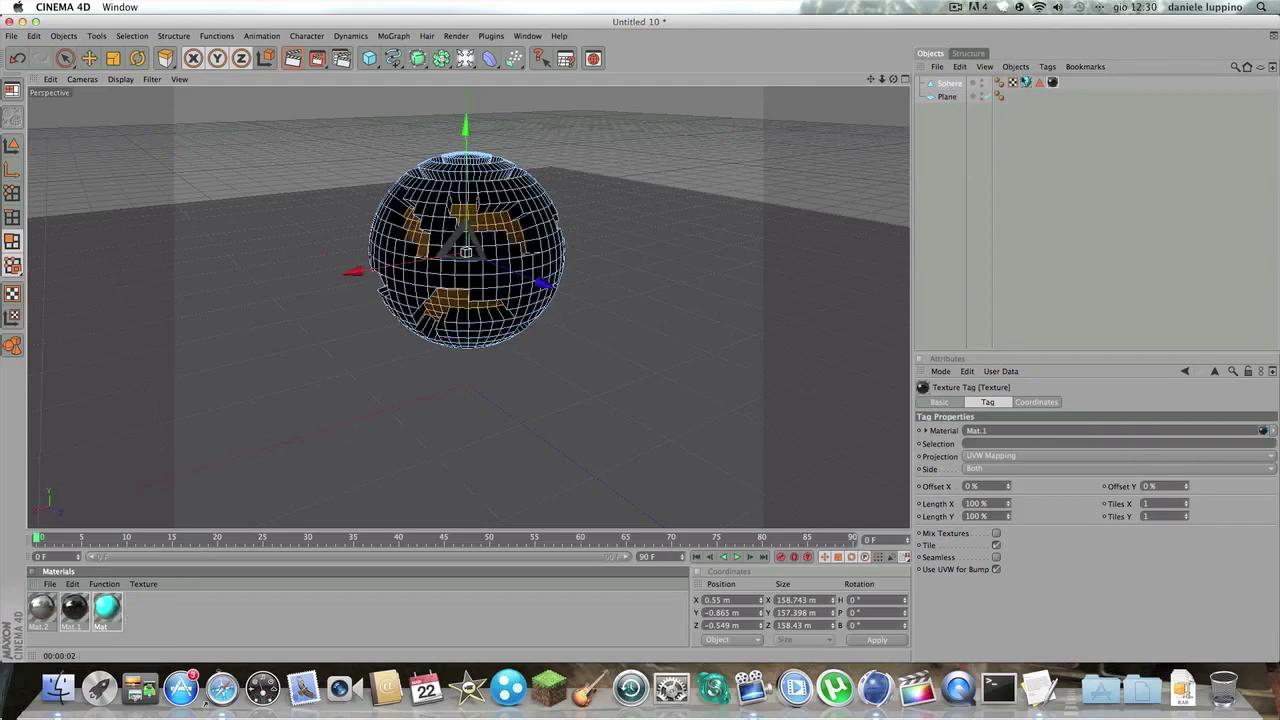
left_click_drag(1053, 85, 1022, 85)
left_click(1035, 182)
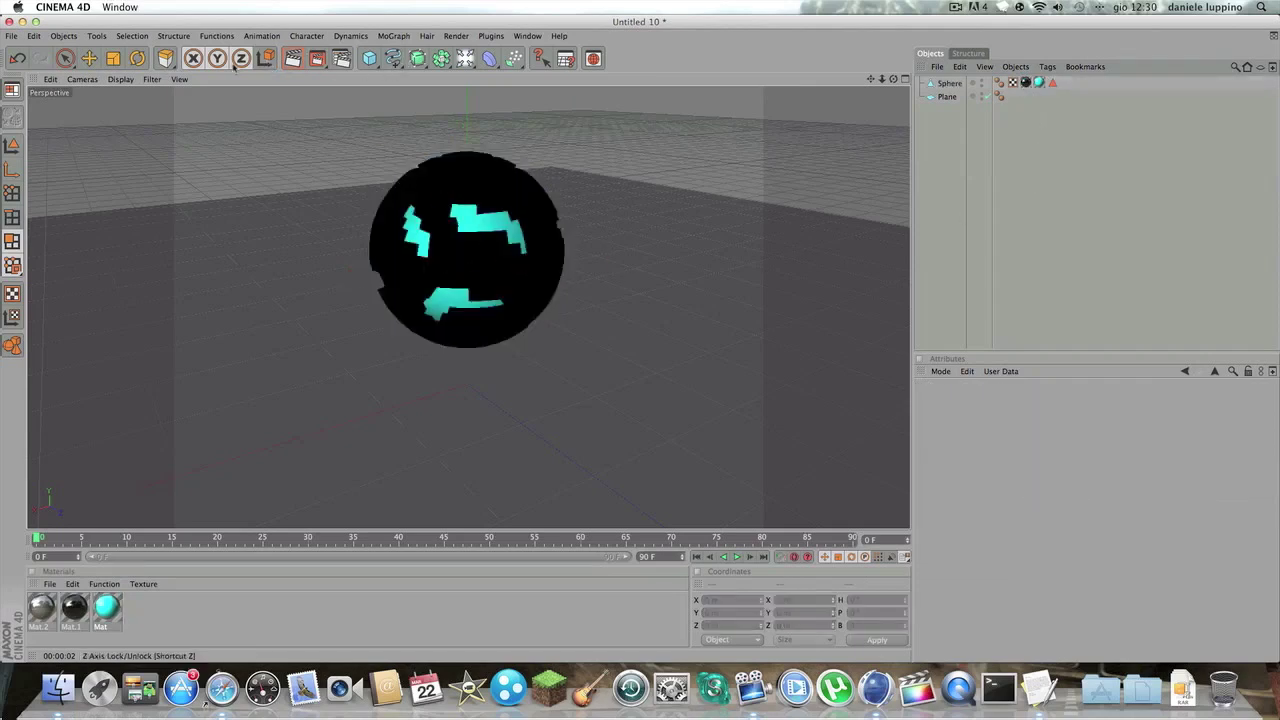
left_click(290, 62)
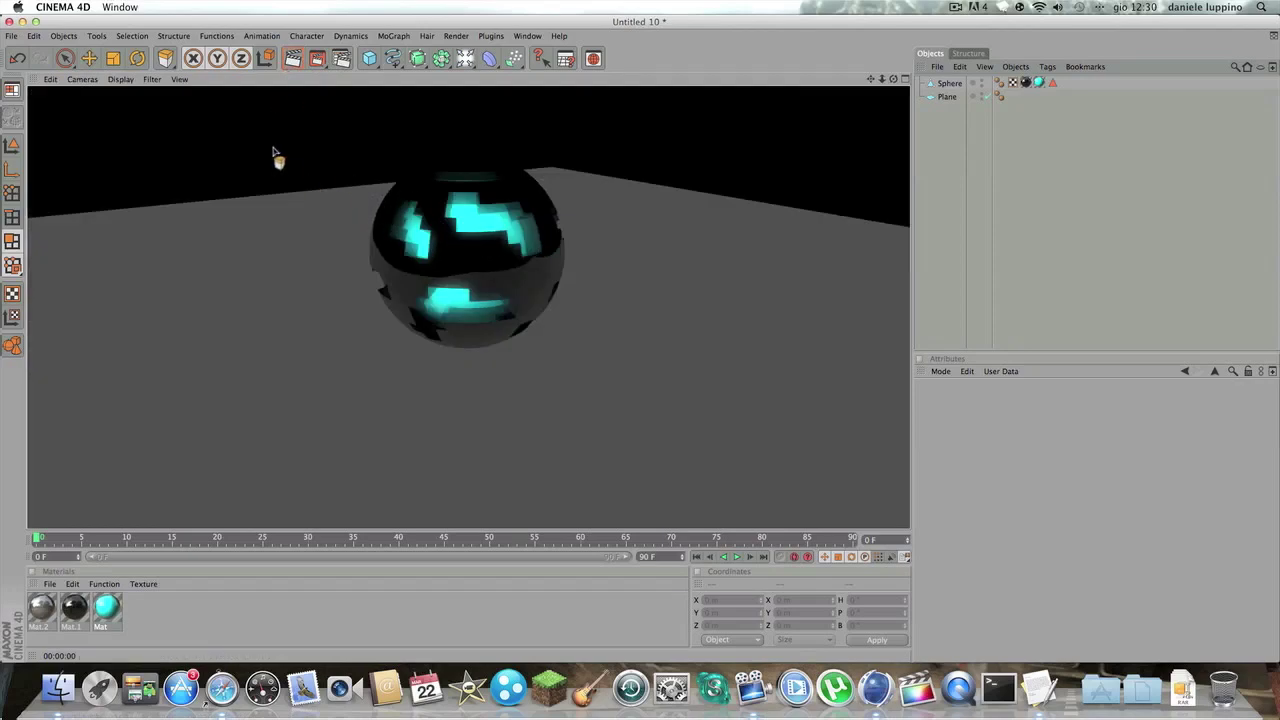
Leave the render preview, orbit to face the sphere's cyan patches, and select Sphere.
left_click(556, 162)
left_click_drag(894, 78, 800, 86)
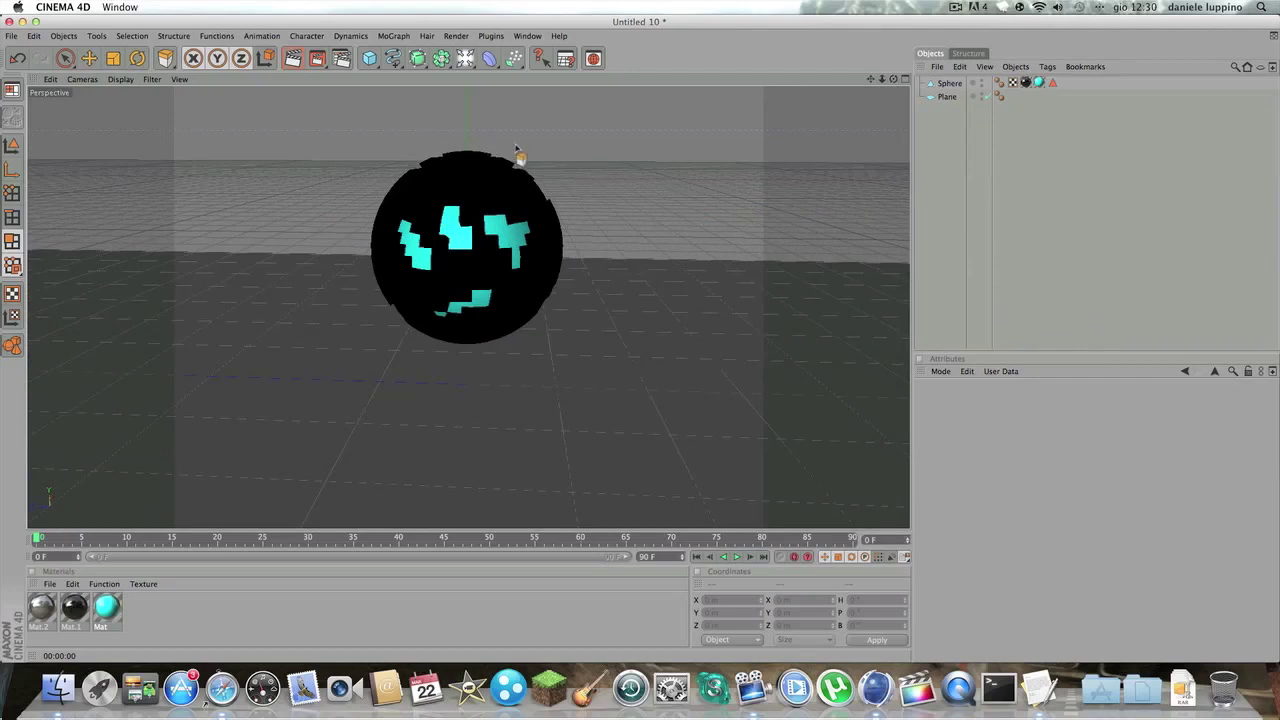
left_click(948, 83)
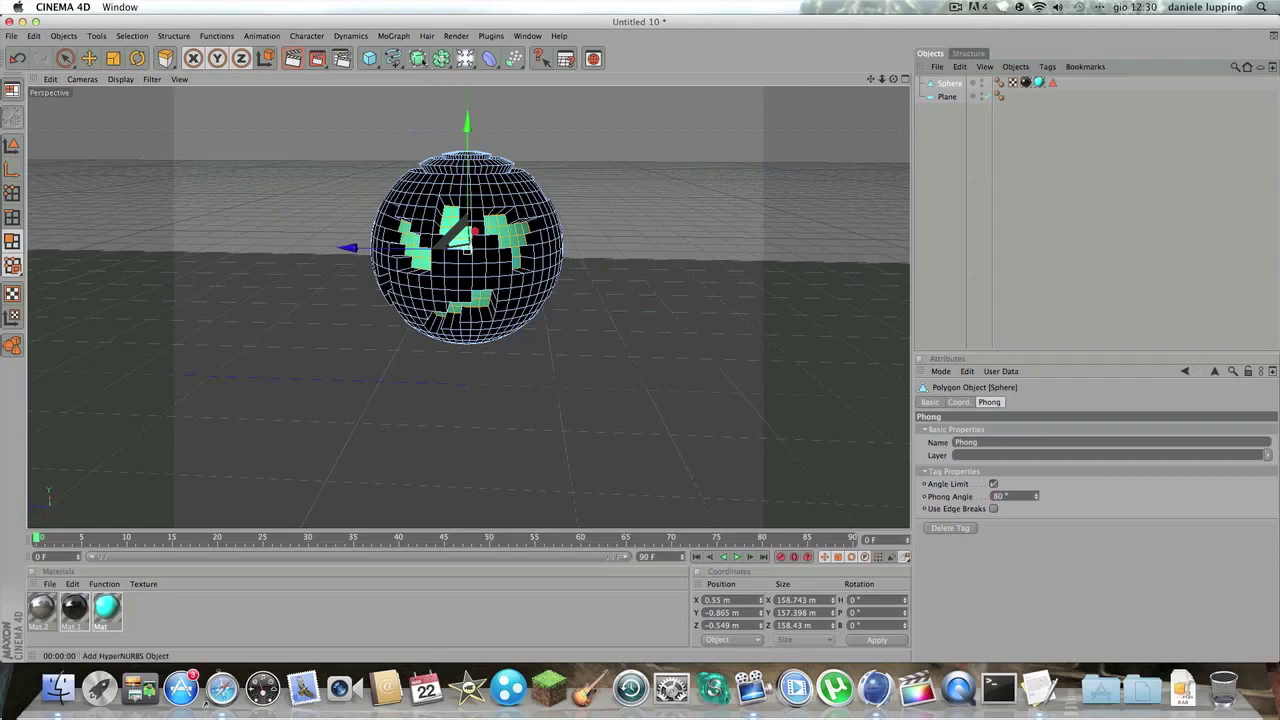
Add a HyperNURBS object and nest the Sphere inside it to smooth the ball.
left_click(425, 68)
left_click(456, 74)
mouse_move(967, 98)
left_mouse_down()
mouse_move(958, 104)
mouse_move(960, 86)
left_mouse_up()
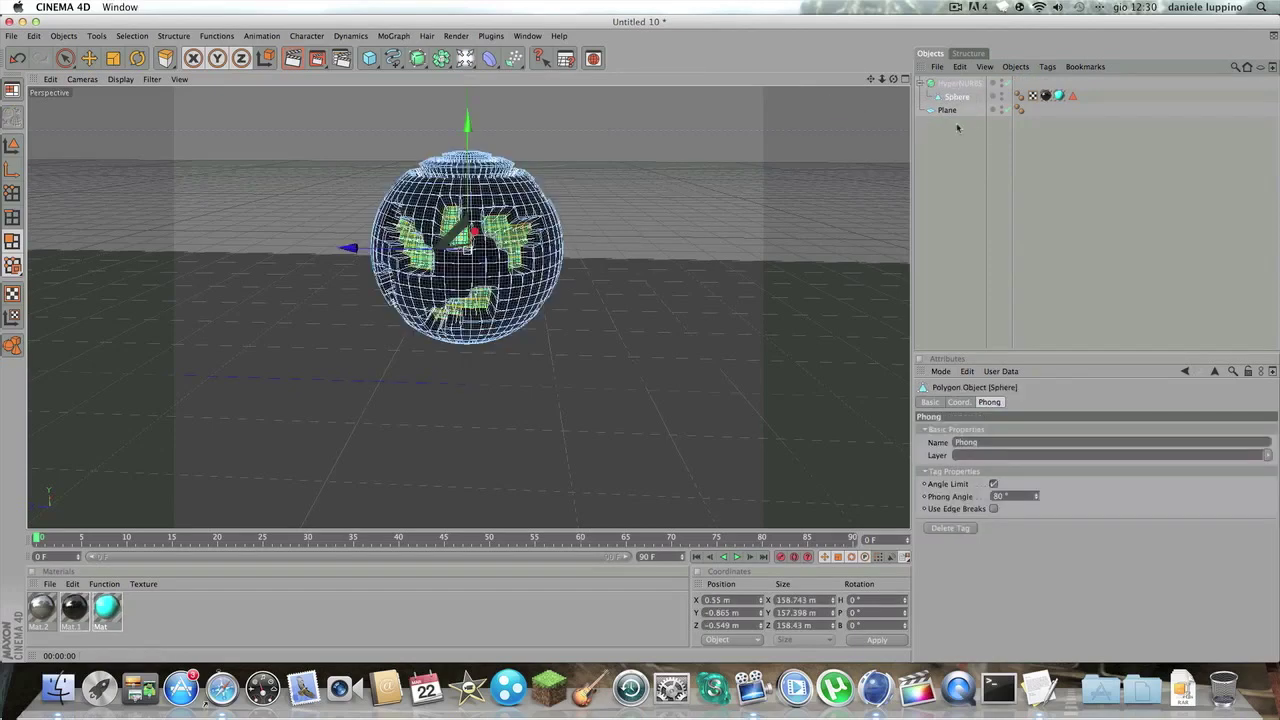
left_click(942, 85)
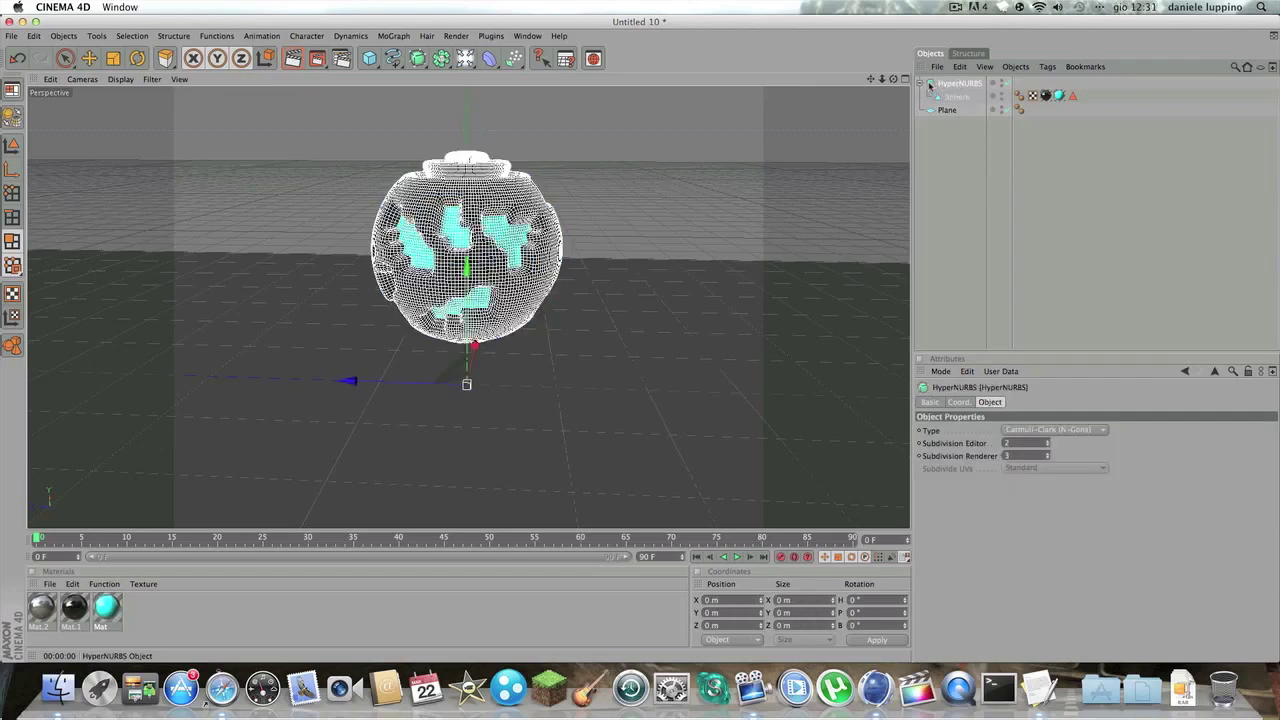
left_click(925, 88)
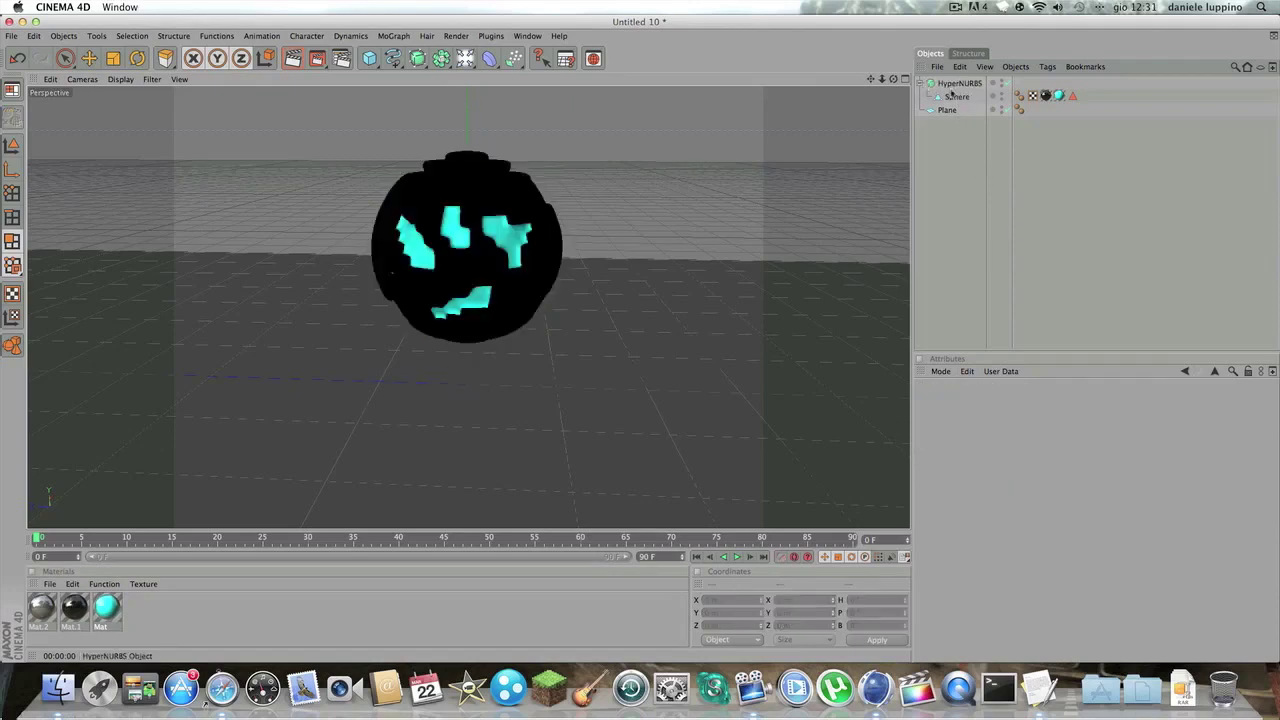
Select the HyperNURBS and render a quick preview of the smoothed sphere.
left_click(921, 85)
left_click(942, 85)
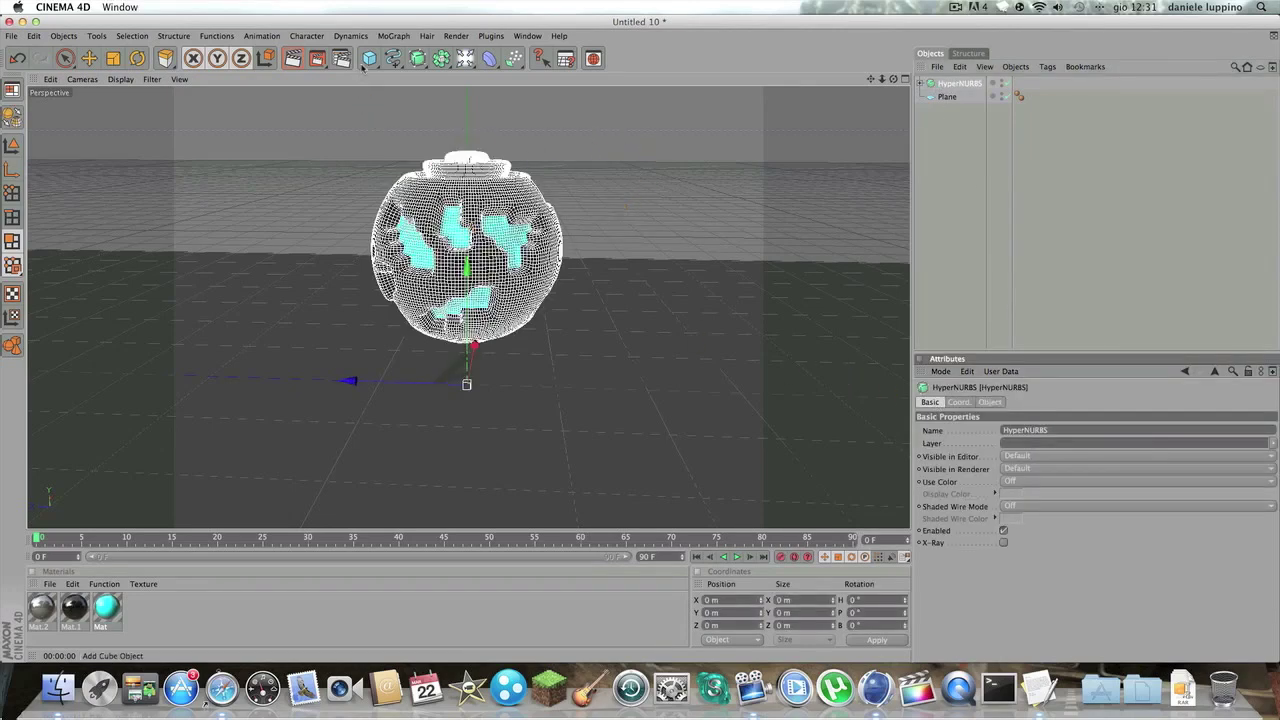
left_click(293, 60)
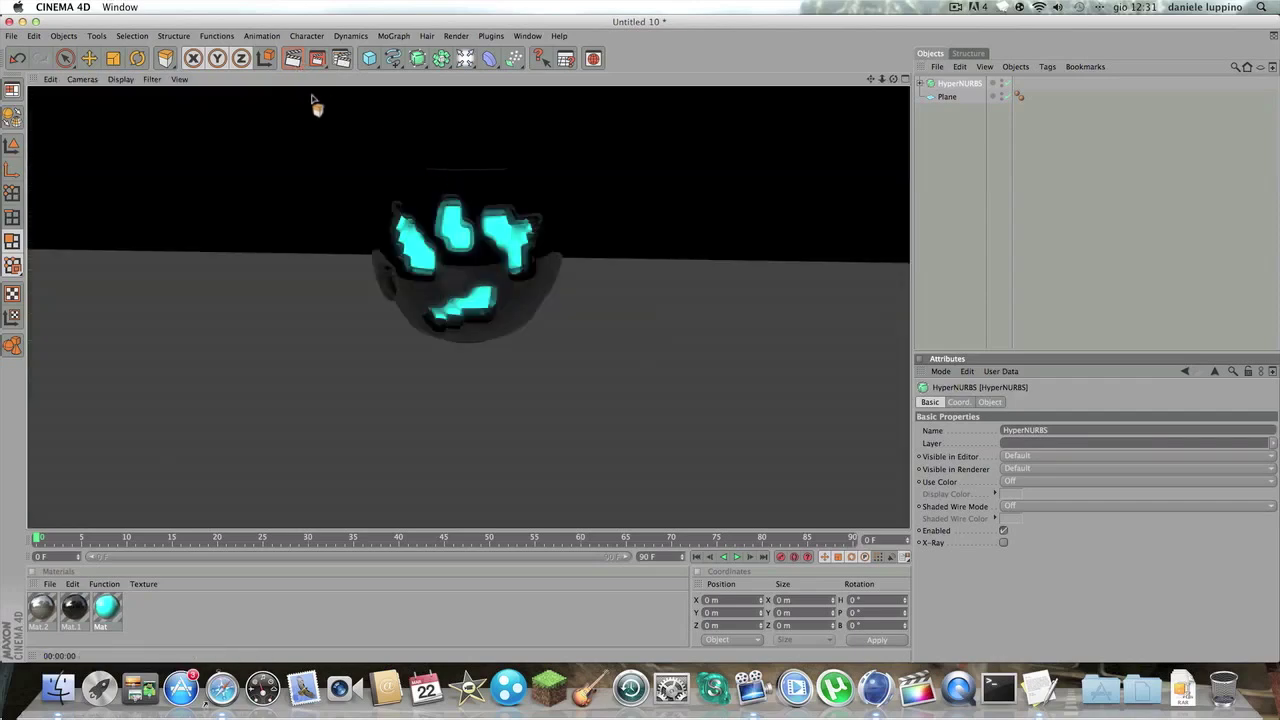
left_click(605, 218)
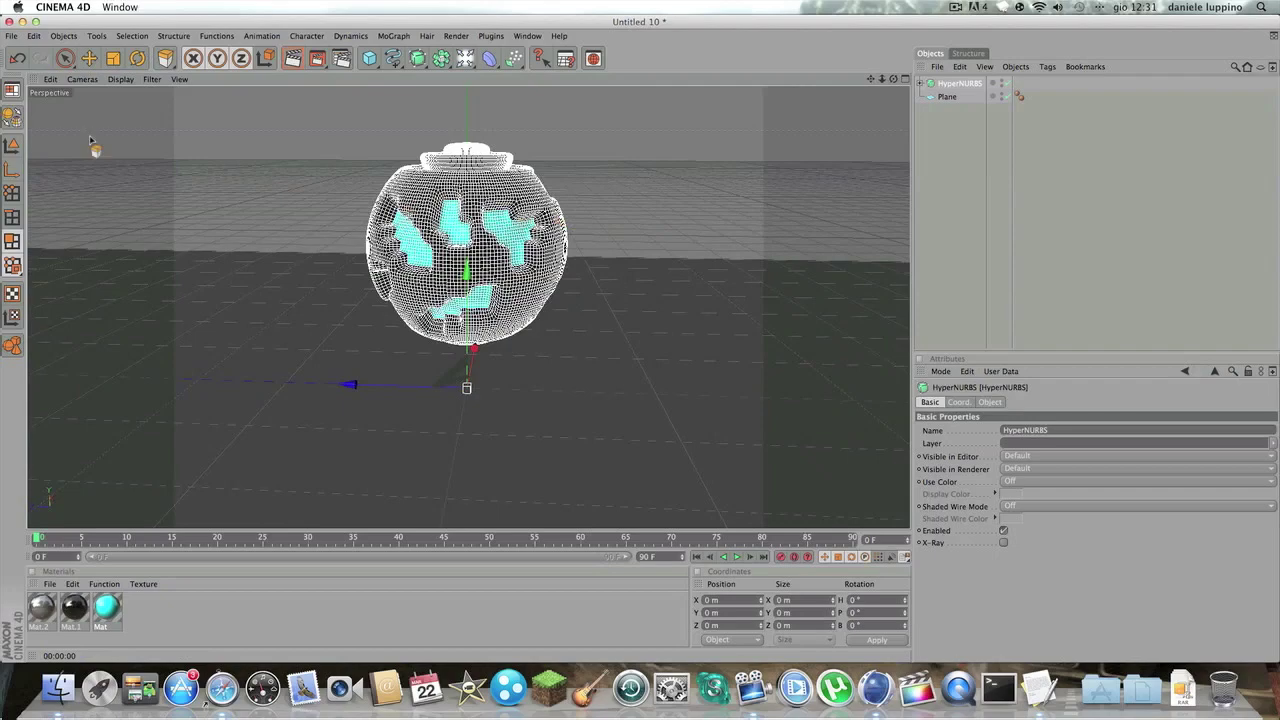
Move the sphere down to about Y −52.8 m so it rests on the floor.
left_click(89, 58)
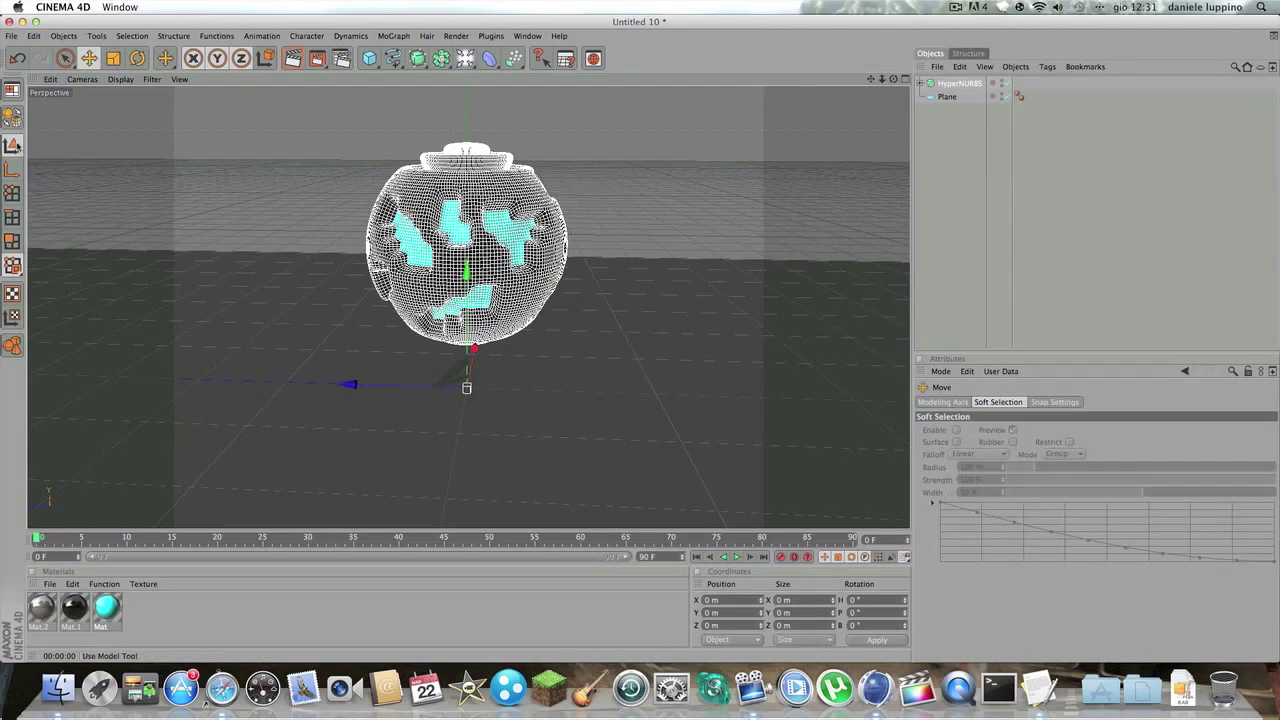
left_click_drag(468, 272, 467, 352)
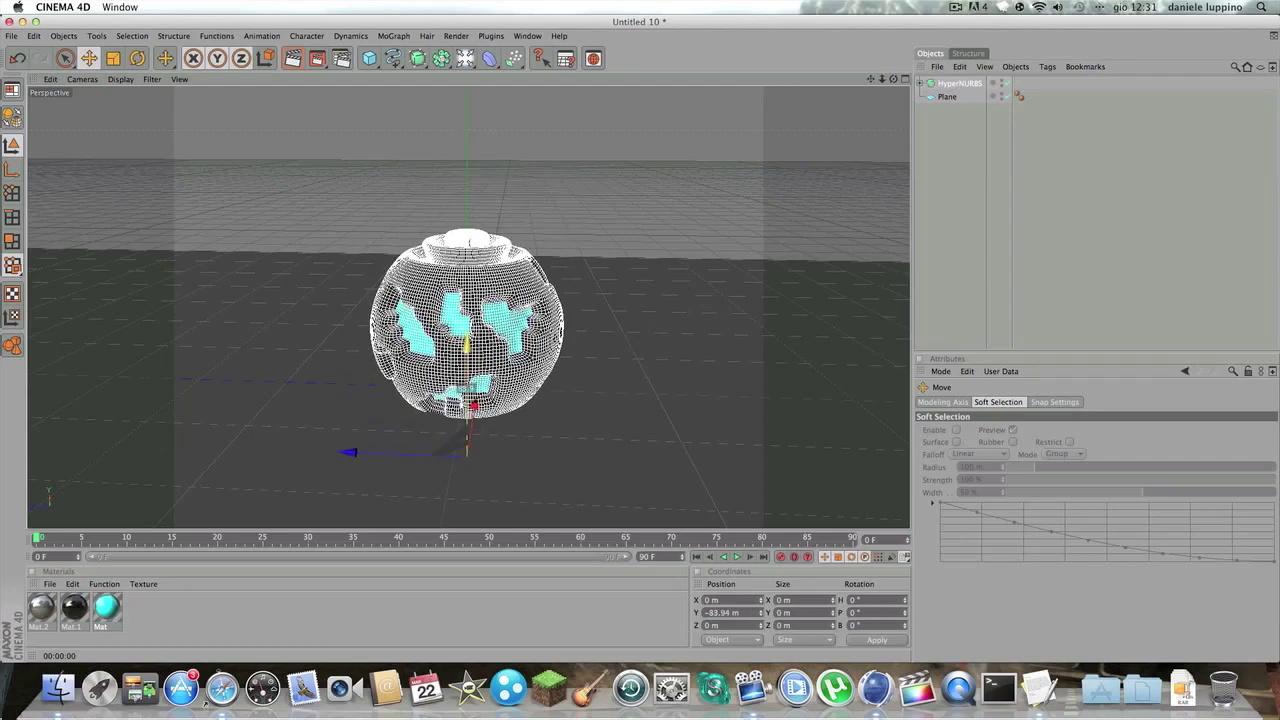
left_click_drag(820, 152, 820, 110, "alt")
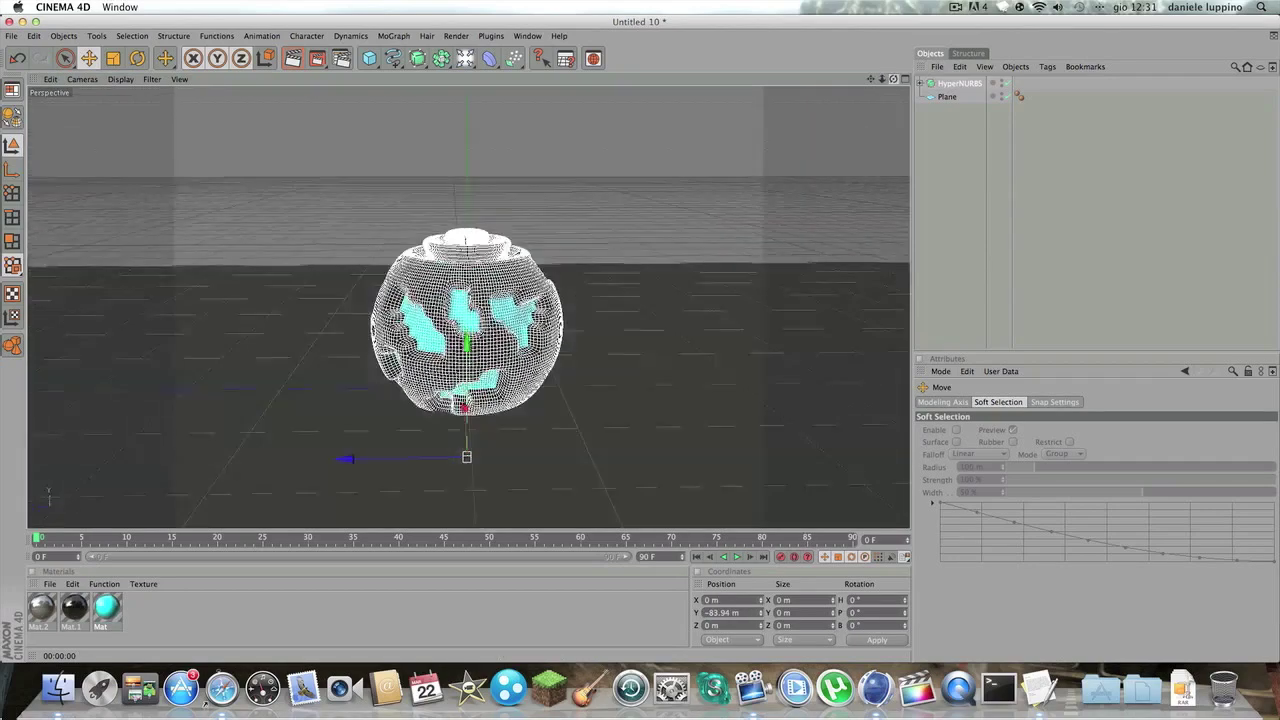
left_click_drag(894, 78, 892, 80)
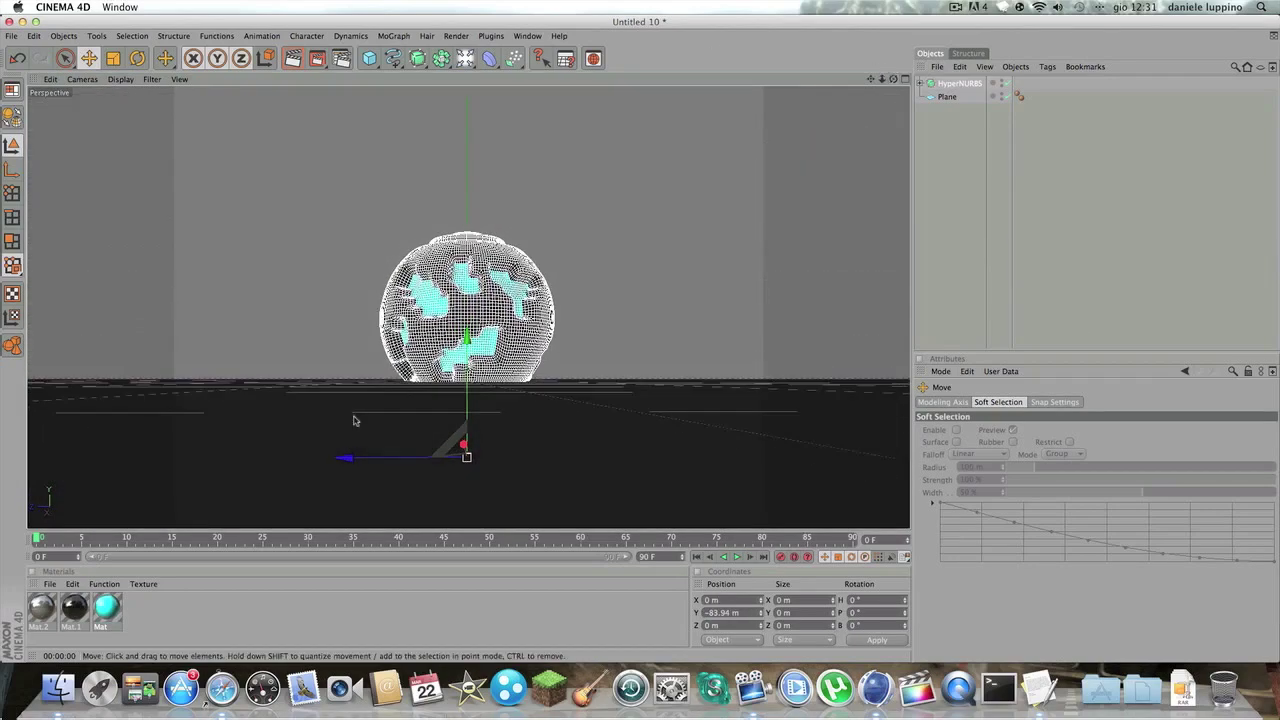
left_click_drag(467, 340, 467, 310)
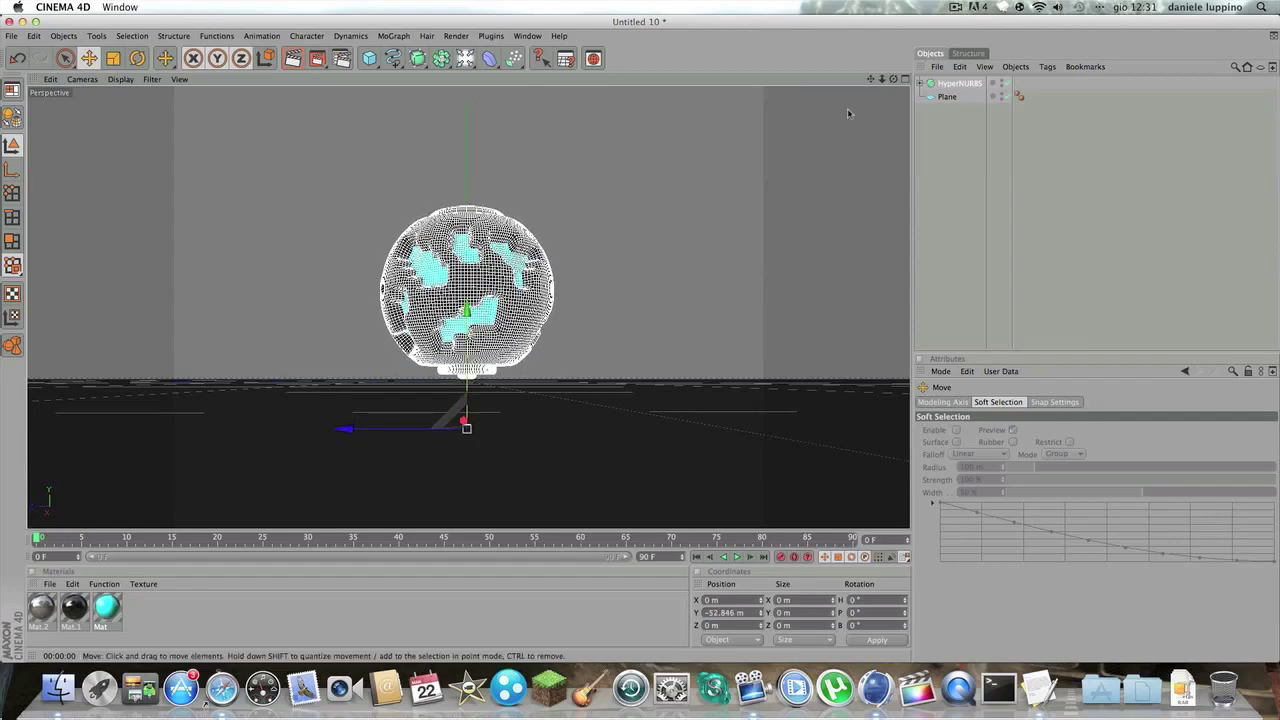
left_click_drag(467, 310, 467, 306)
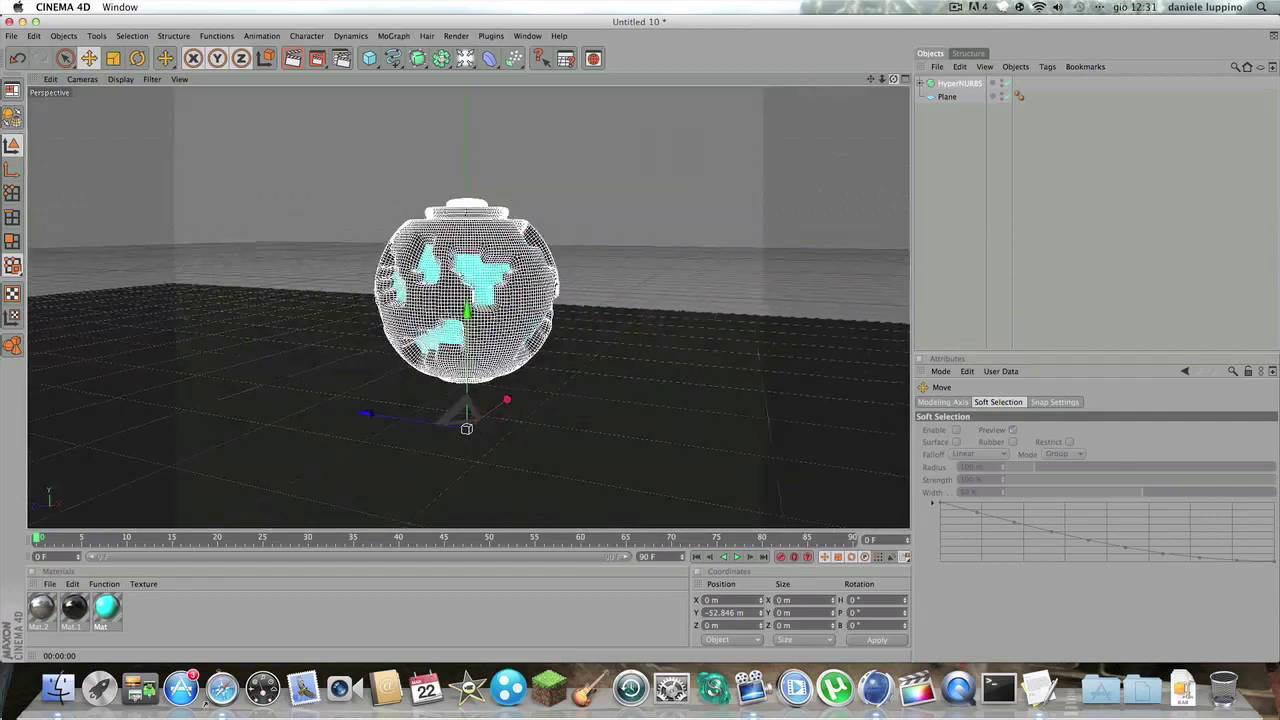
left_click(800, 165)
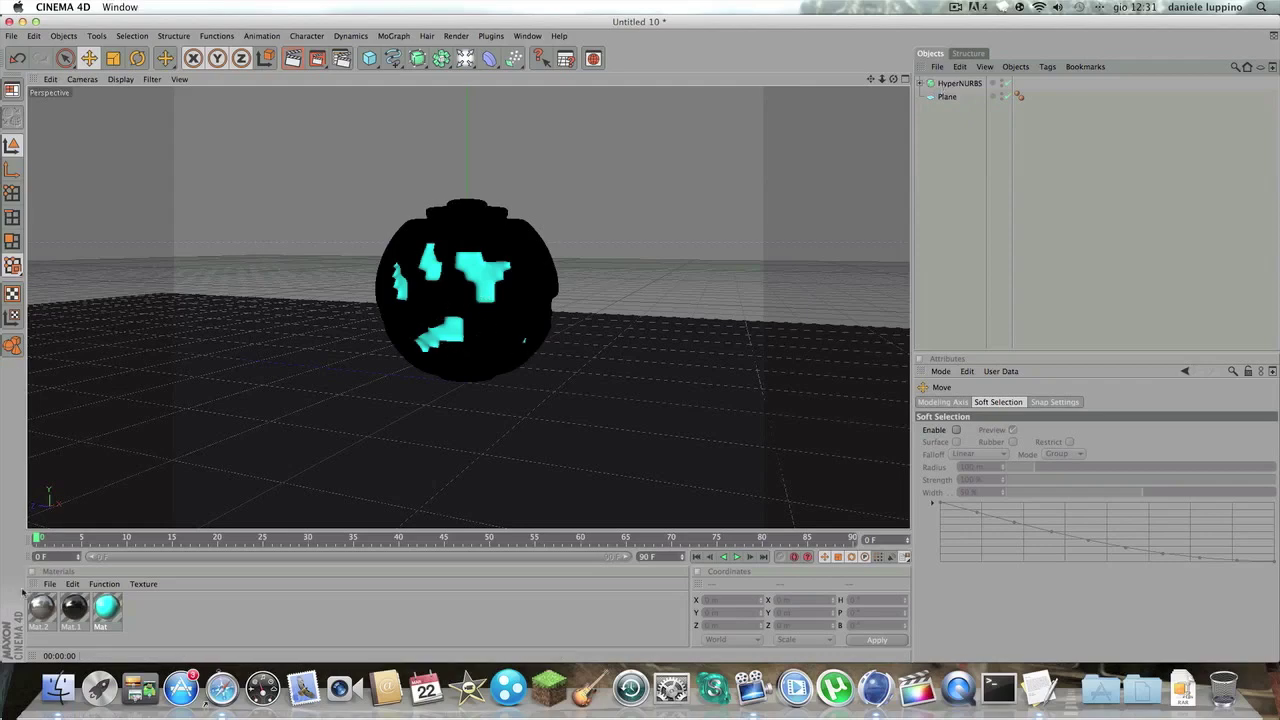
left_click_drag(87, 541, 220, 413)
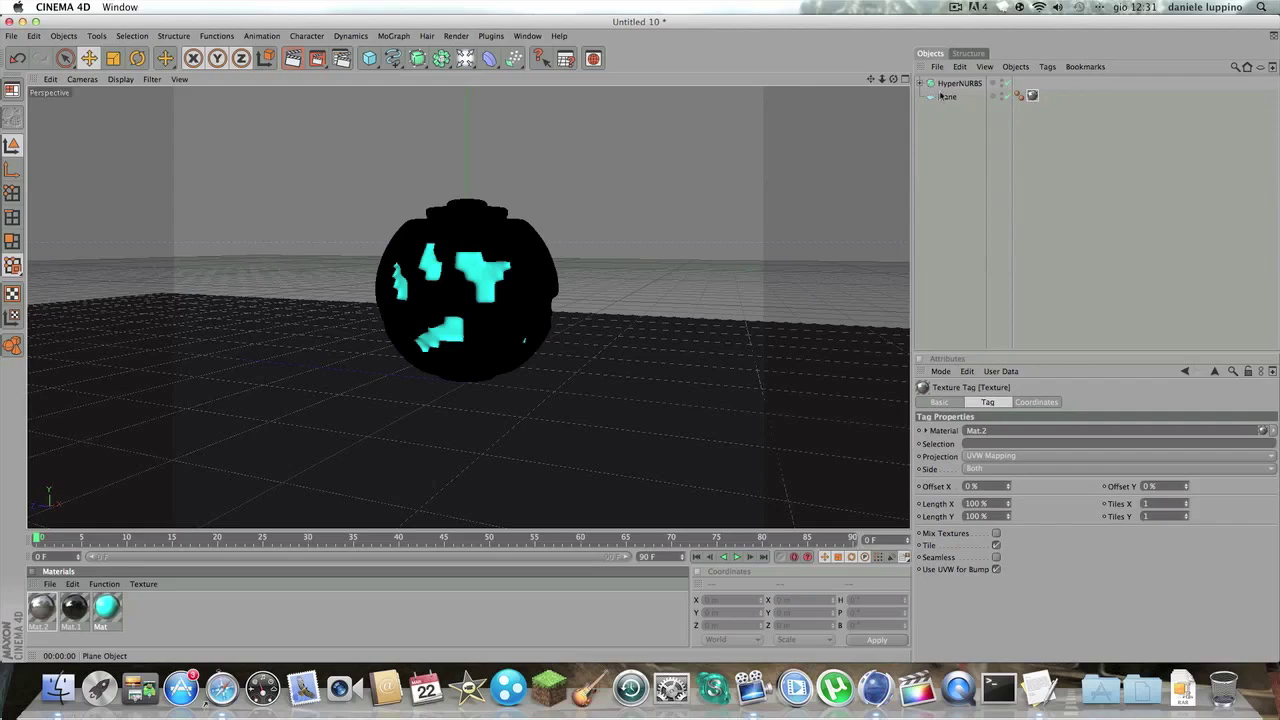
Add a Compositing tag to the Plane and review its object buffer settings.
right_click(945, 98)
mouse_move(1000, 107)
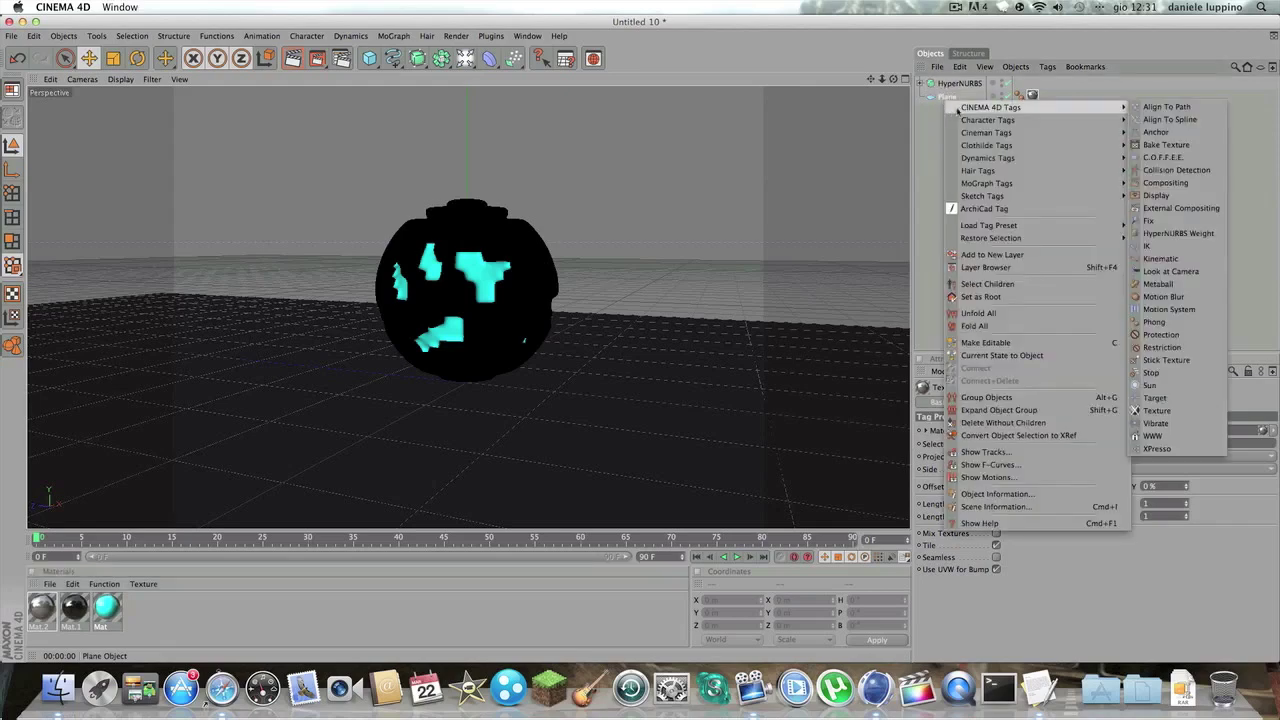
left_click(1165, 184)
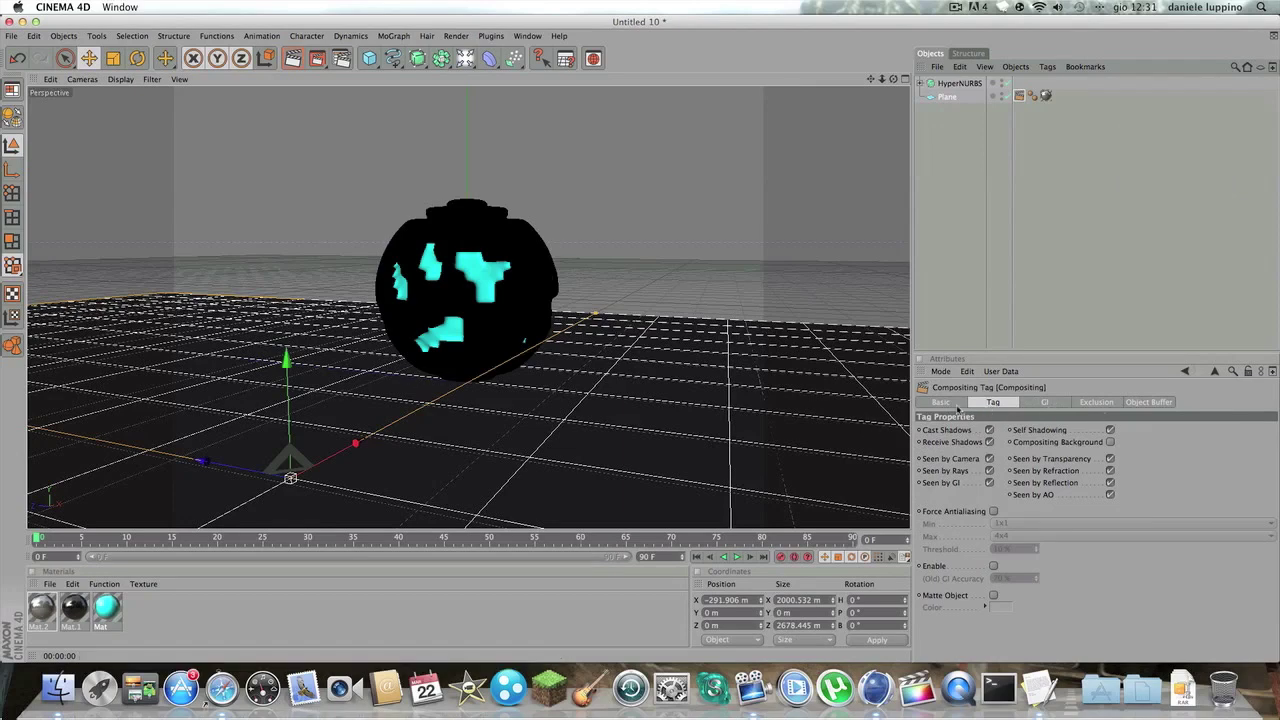
left_click(1044, 402)
left_click(1096, 402)
left_click(1139, 402)
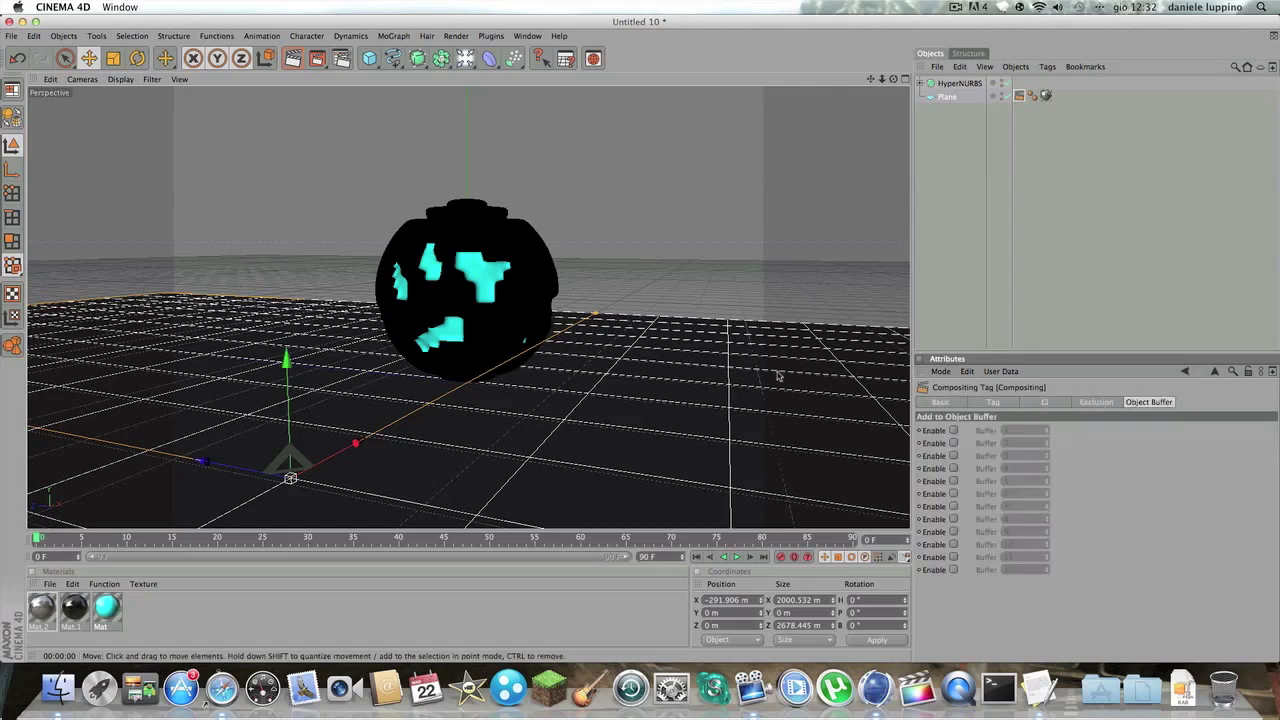
Review the Plane's Phong, coordinate and compositing visibility settings.
left_click(993, 95)
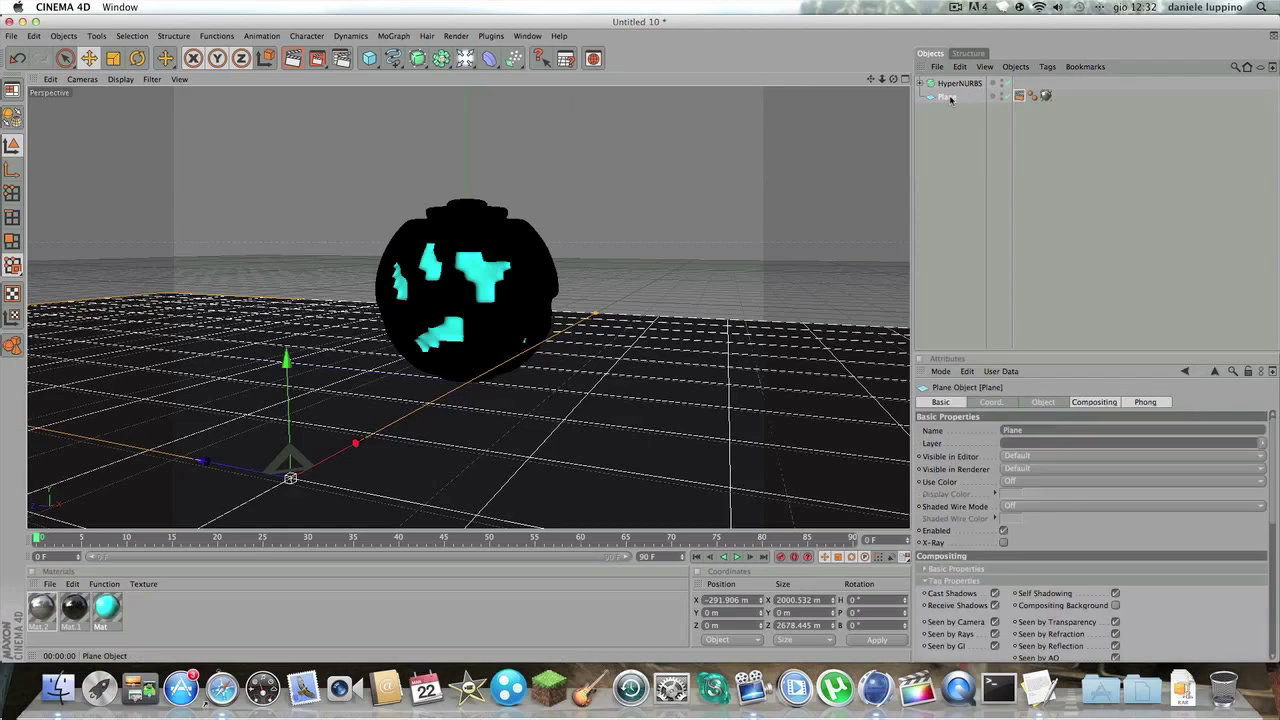
left_click(1046, 529)
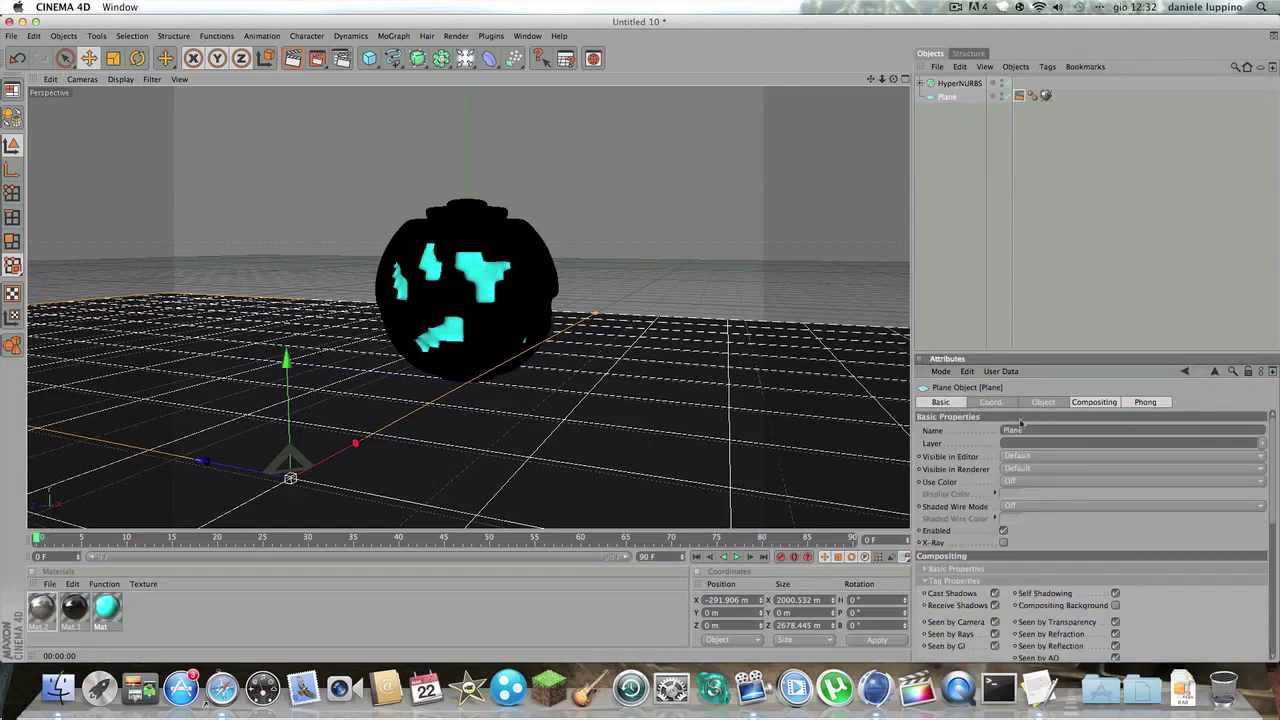
left_click(991, 402)
left_click(1043, 402)
left_click(1094, 402)
left_click(1145, 402)
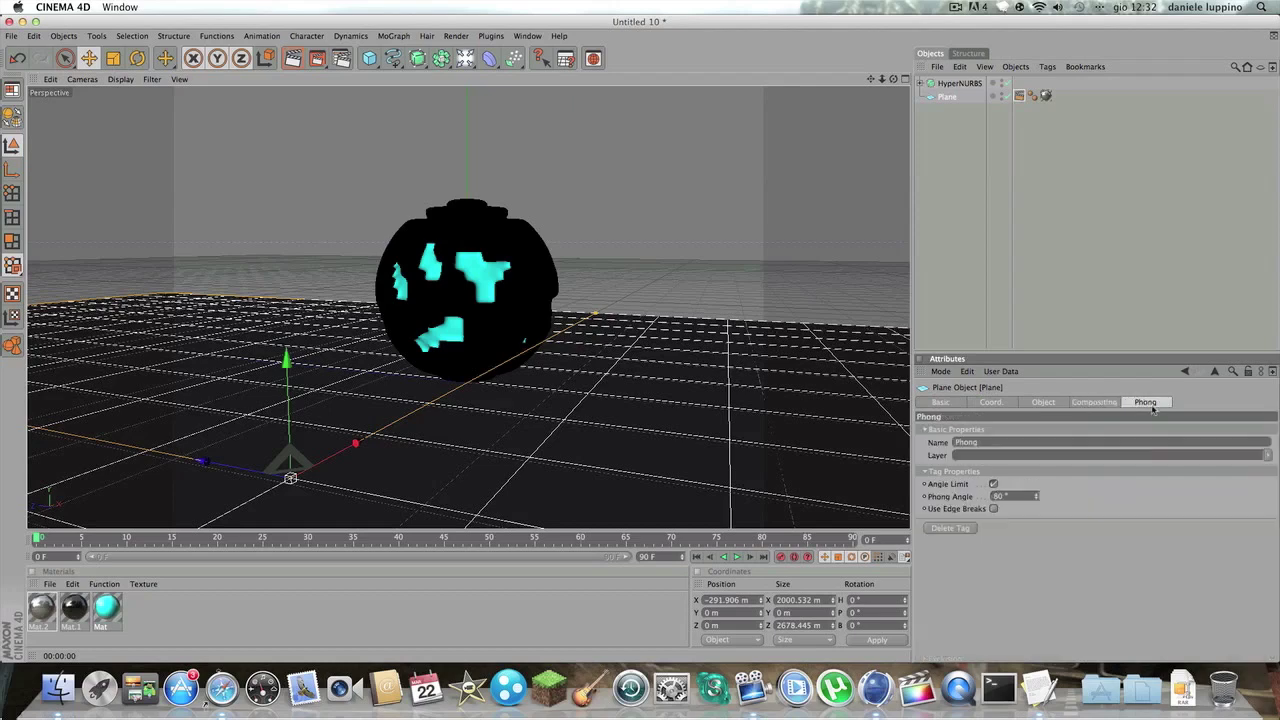
left_click(951, 403)
left_click(995, 408)
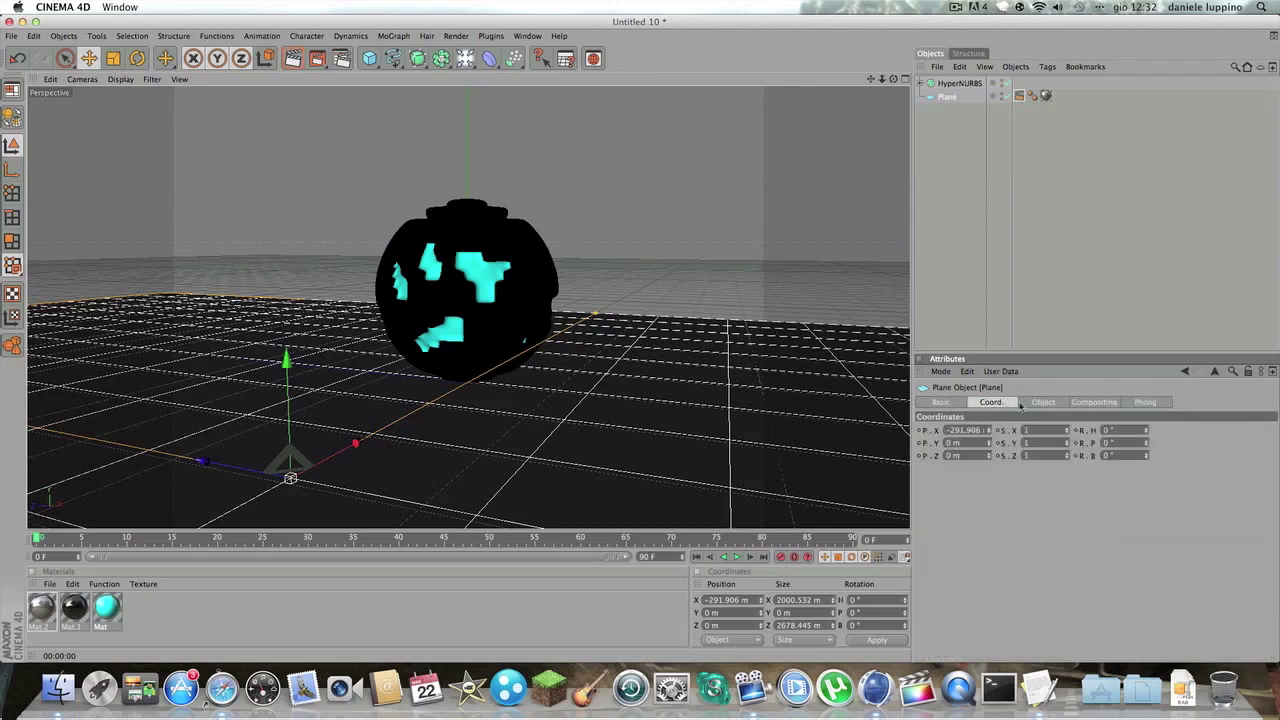
left_click(1032, 405)
left_click(1092, 403)
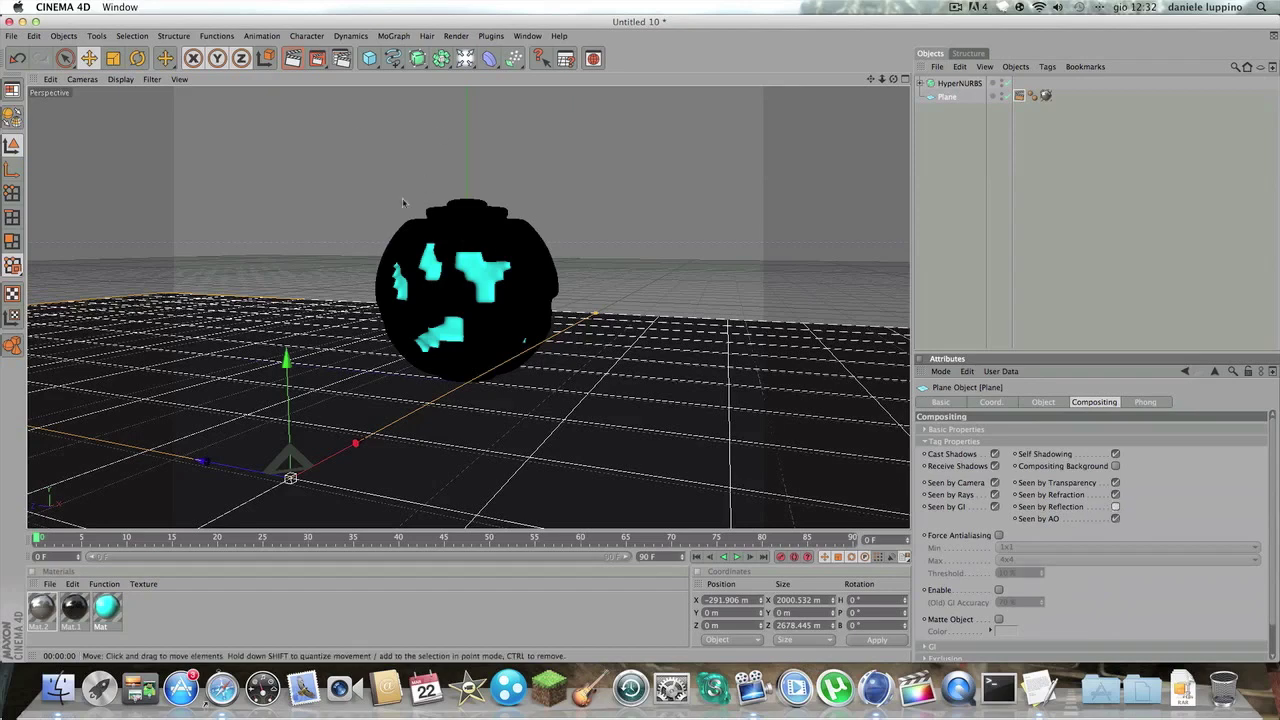
Test-render the sphere reflected in the Mat.2 floor, then deselect the plane.
left_click(293, 58)
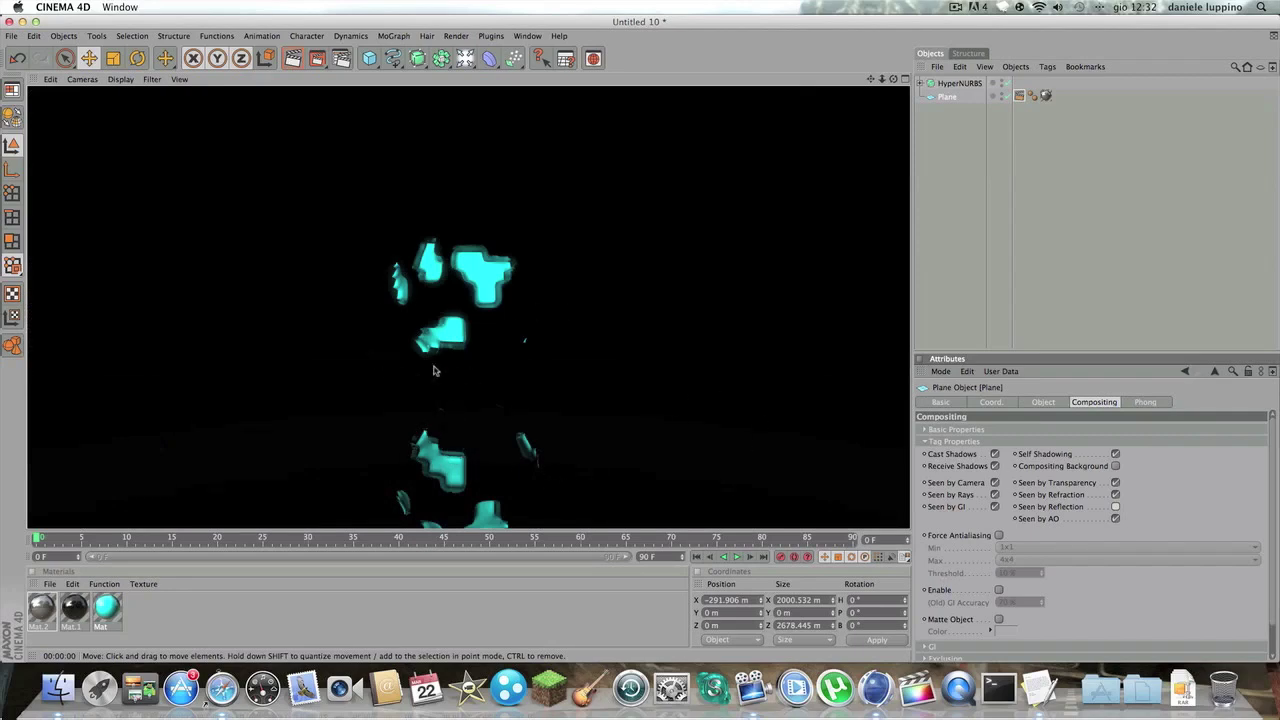
left_click(545, 360)
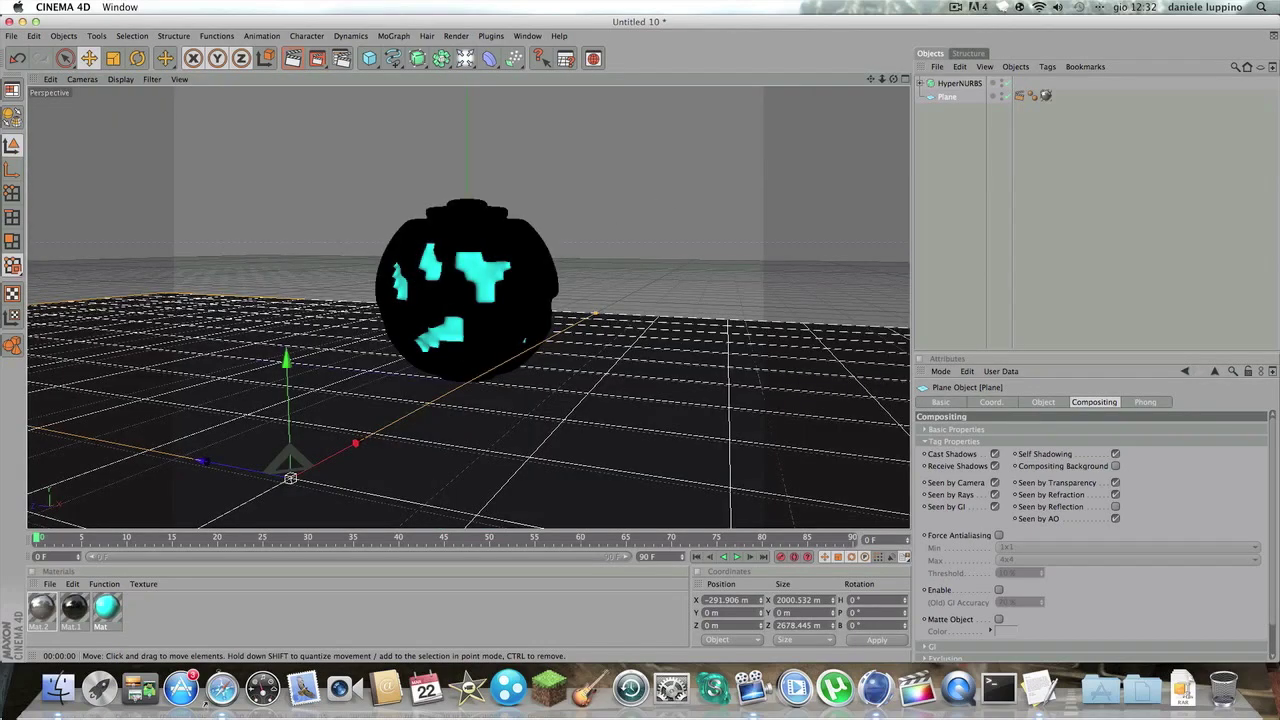
left_click(692, 326)
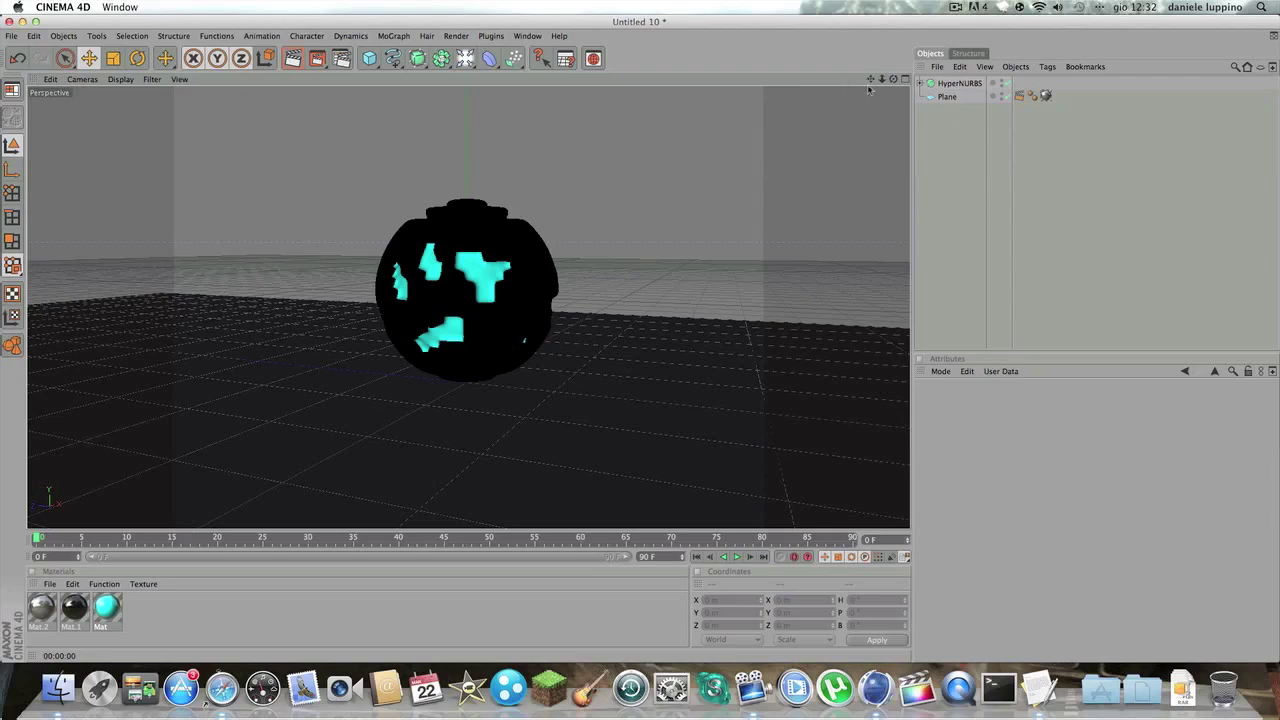
left_click_drag(894, 80, 894, 80)
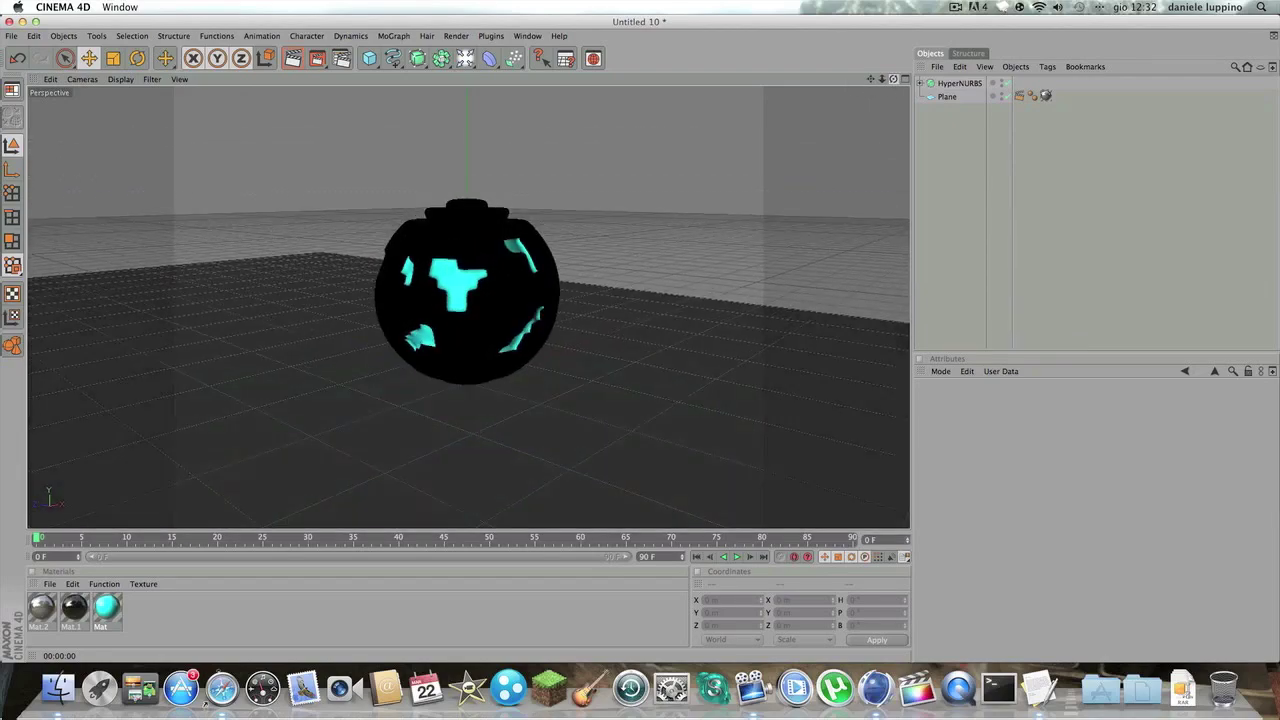
Add a light to the scene with soft shadow maps.
left_click(471, 65)
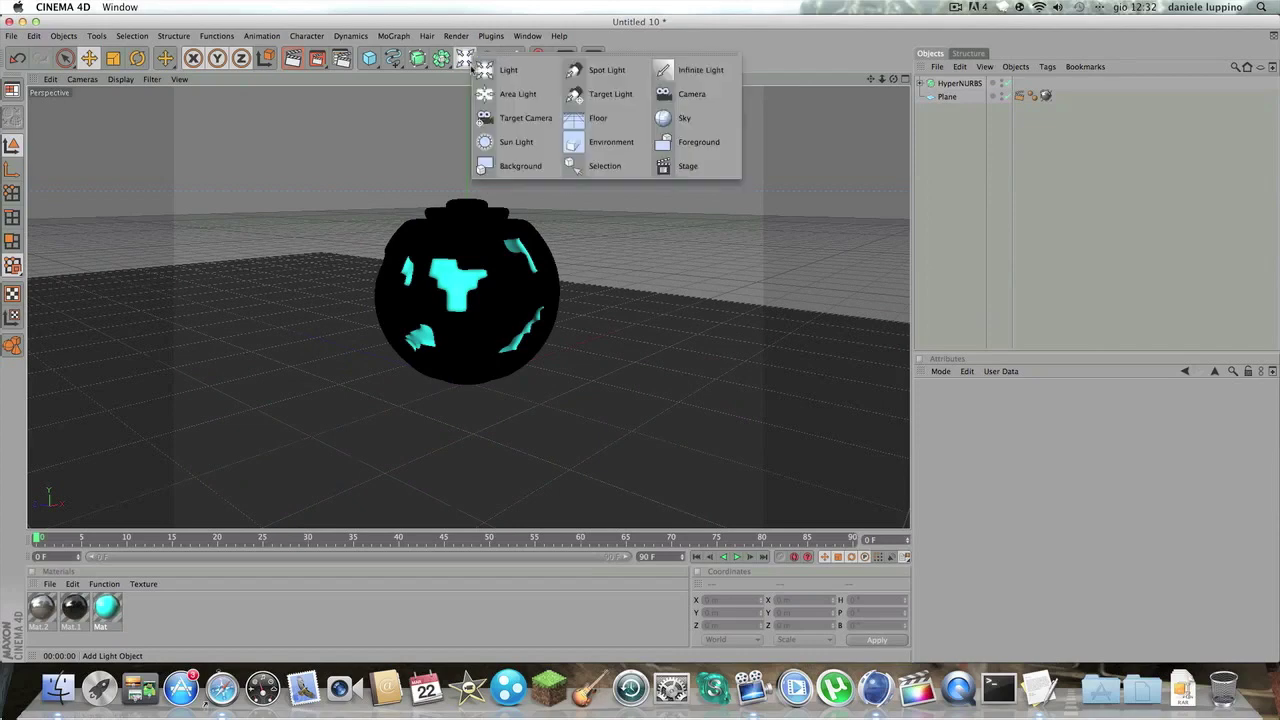
left_click(490, 70)
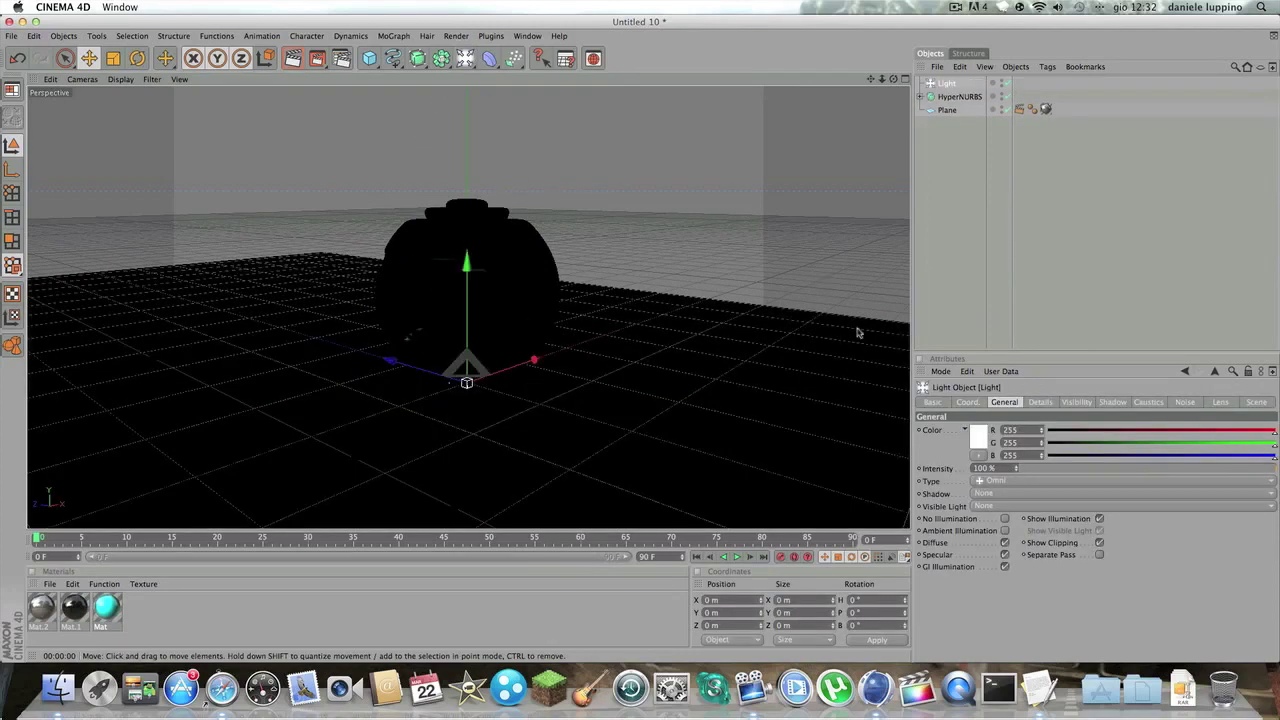
left_click(994, 495)
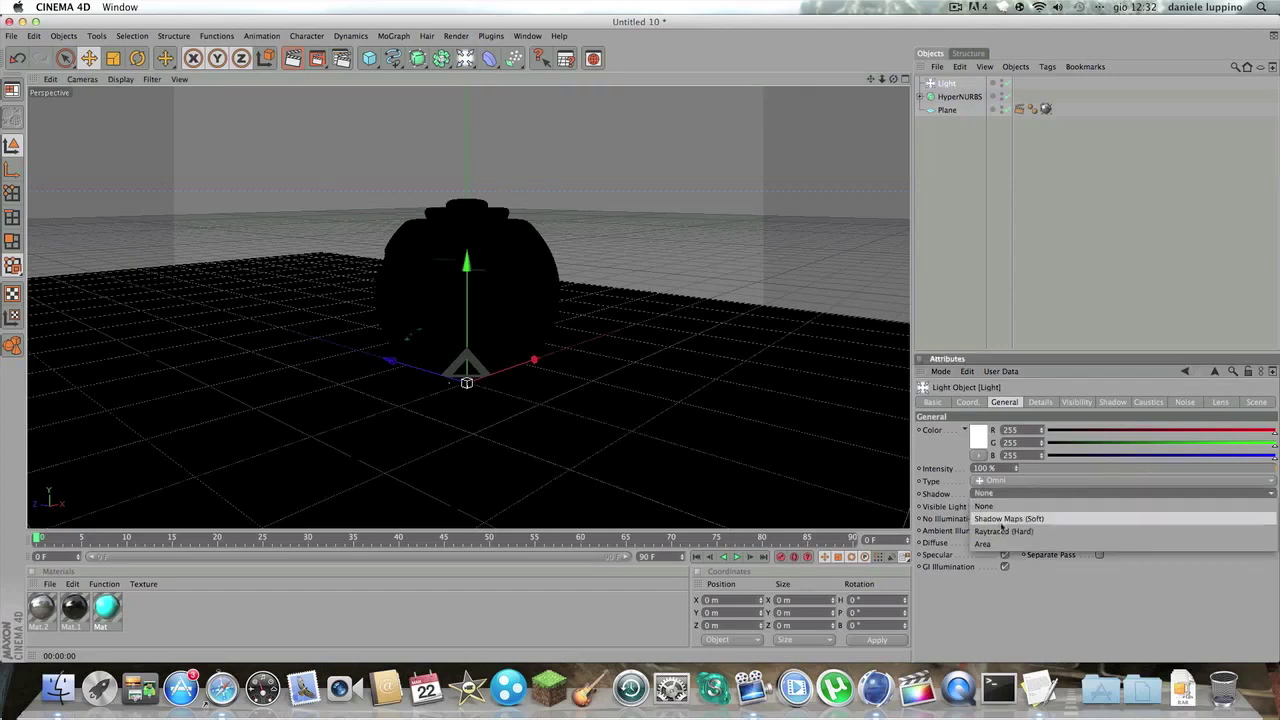
left_click(1004, 521)
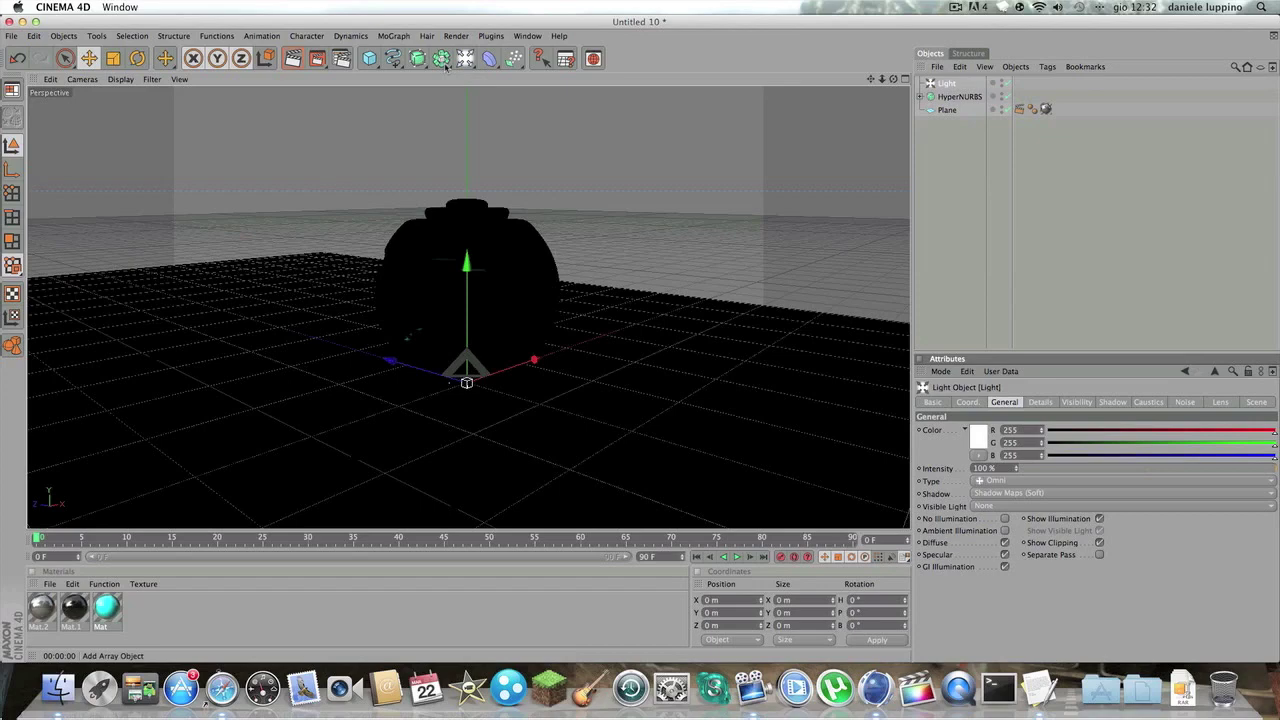
Nest the light in a new Array, giving 7 copies at a 250 m radius.
left_click_drag(445, 61, 476, 70)
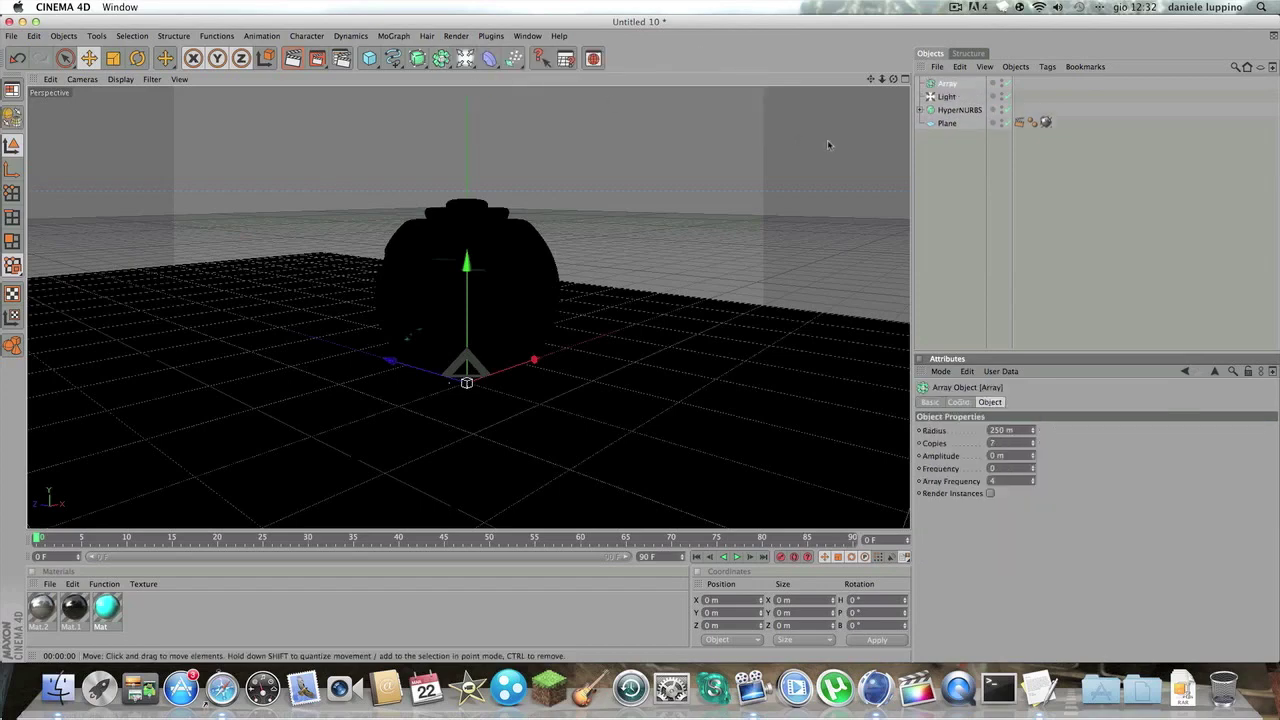
left_click_drag(945, 95, 945, 86)
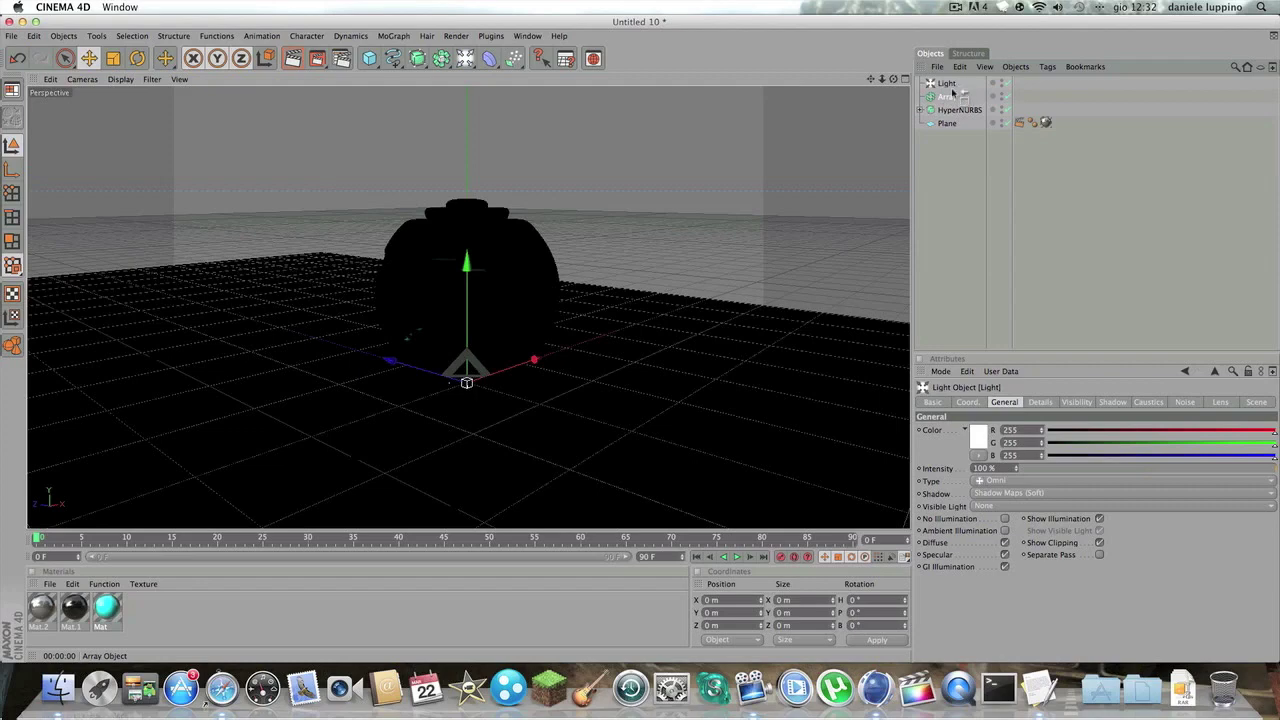
left_click_drag(952, 90, 958, 98)
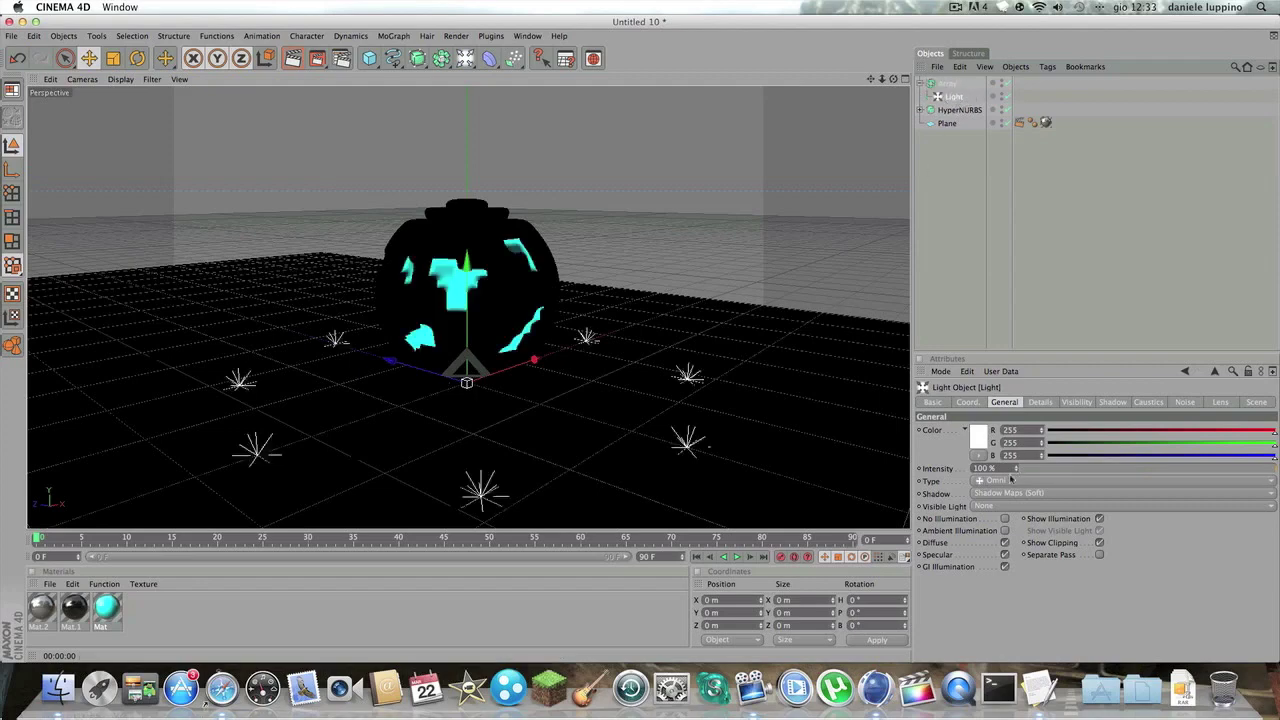
left_click(947, 83)
left_click(934, 403)
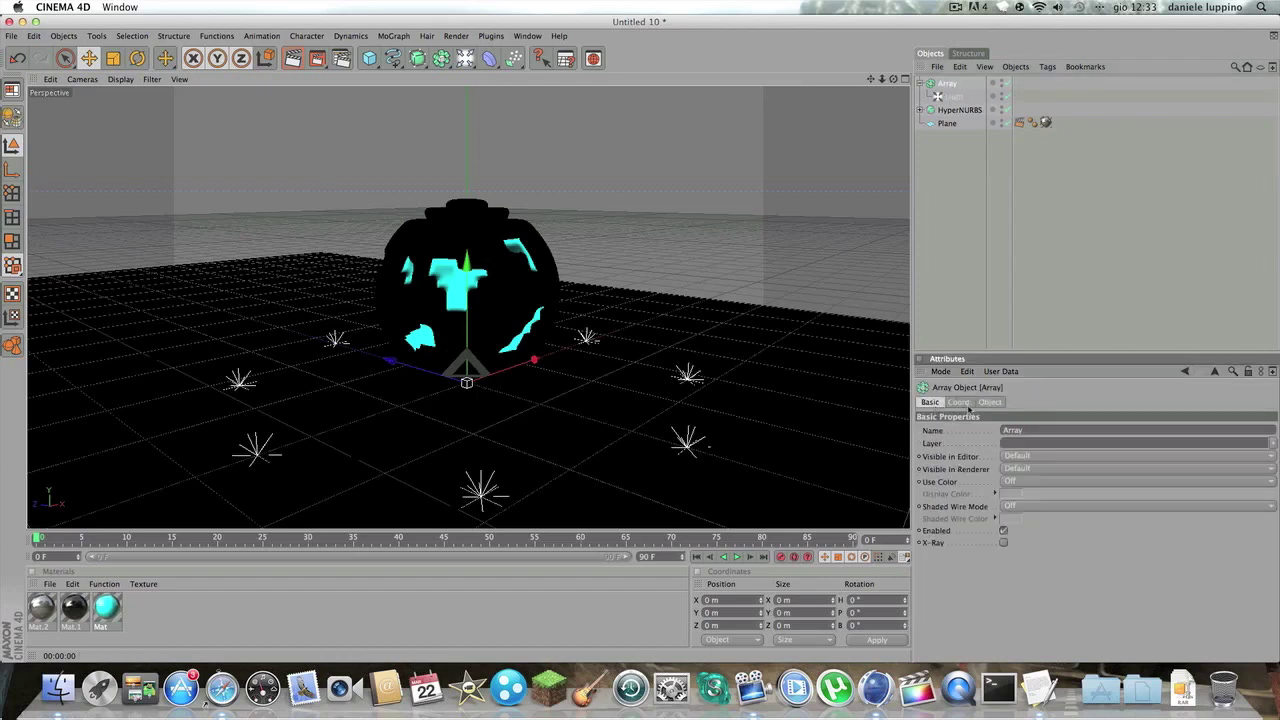
left_click(960, 403)
left_click(990, 403)
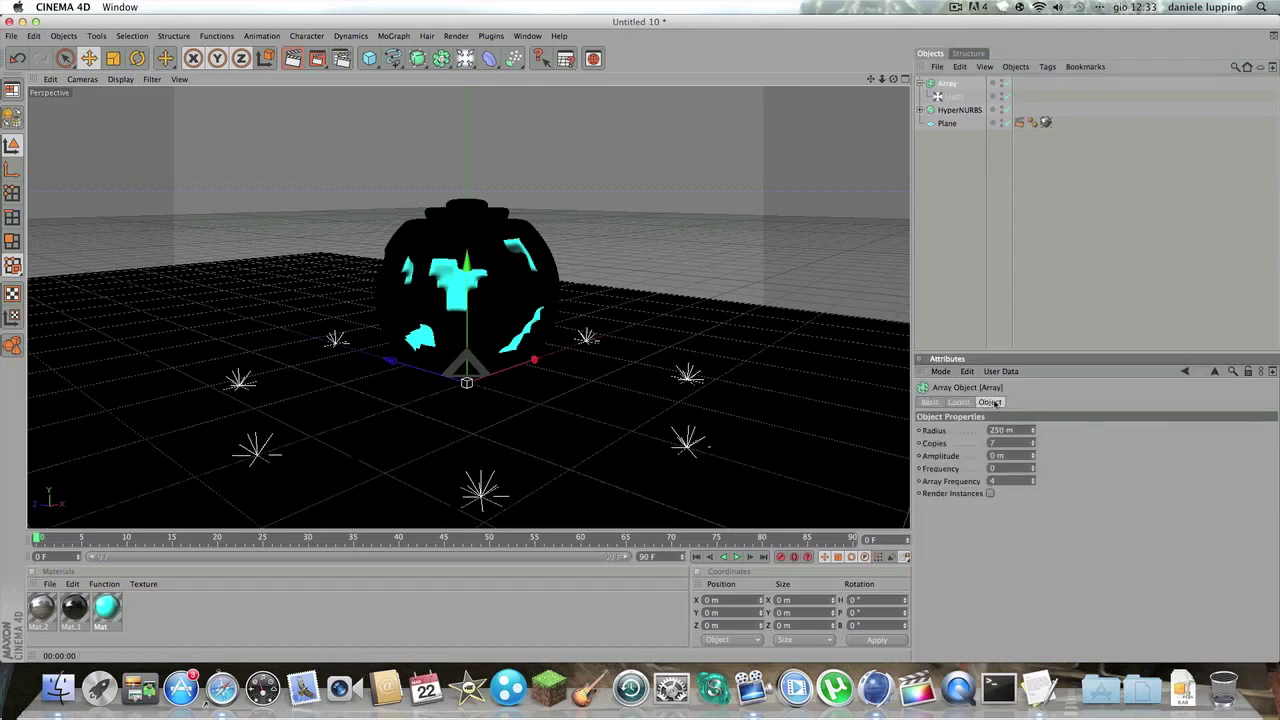
left_click(938, 403)
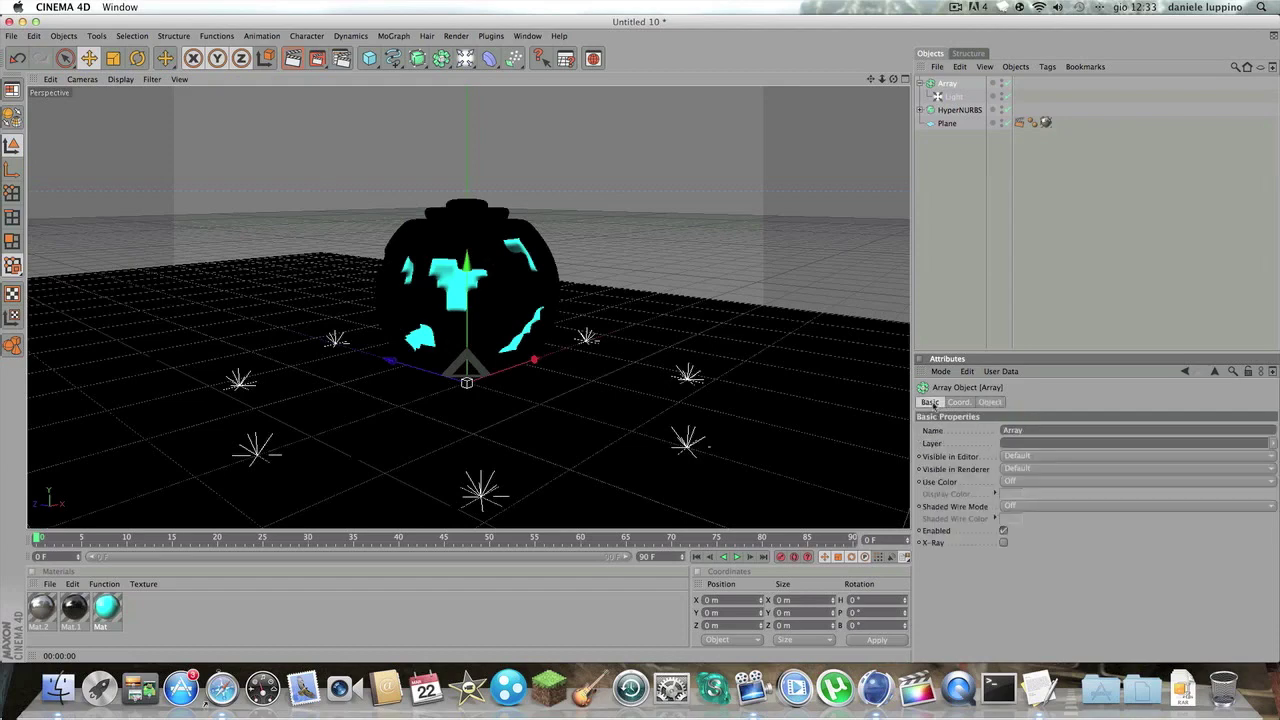
Set the light's Shaded Wire Mode to Always, then collapse the Array group.
left_click(952, 96)
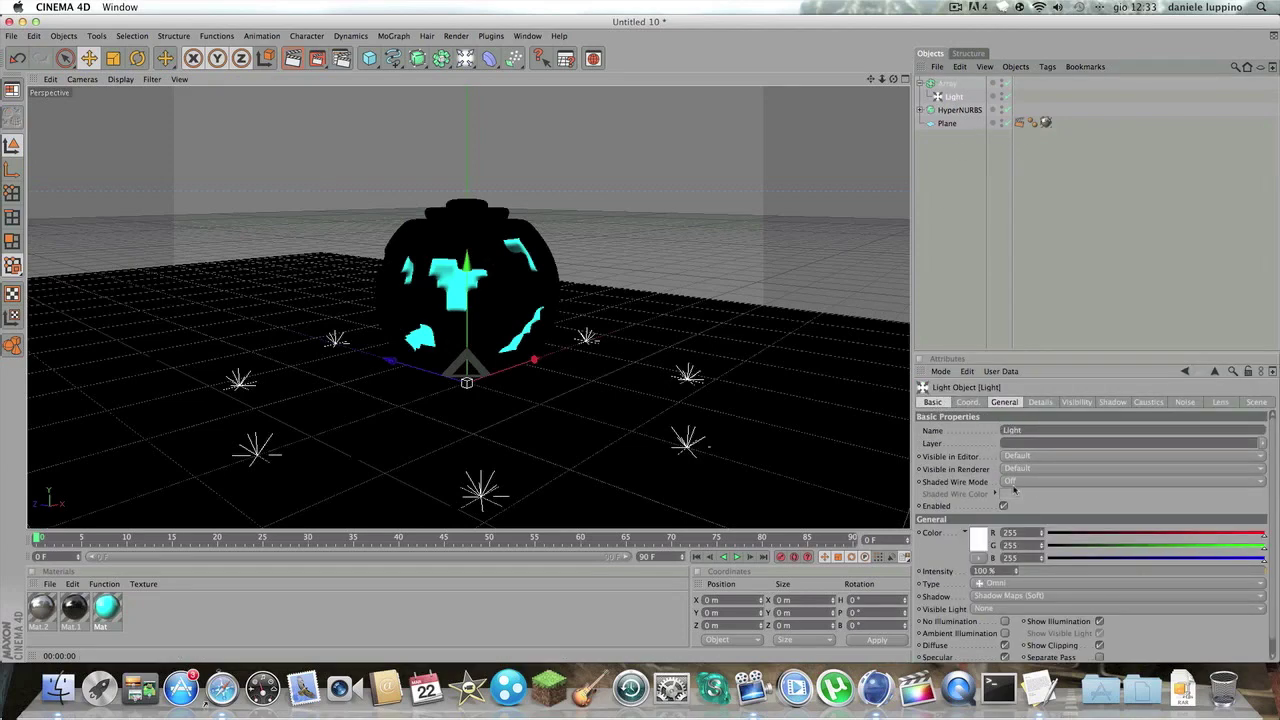
left_click(1012, 486)
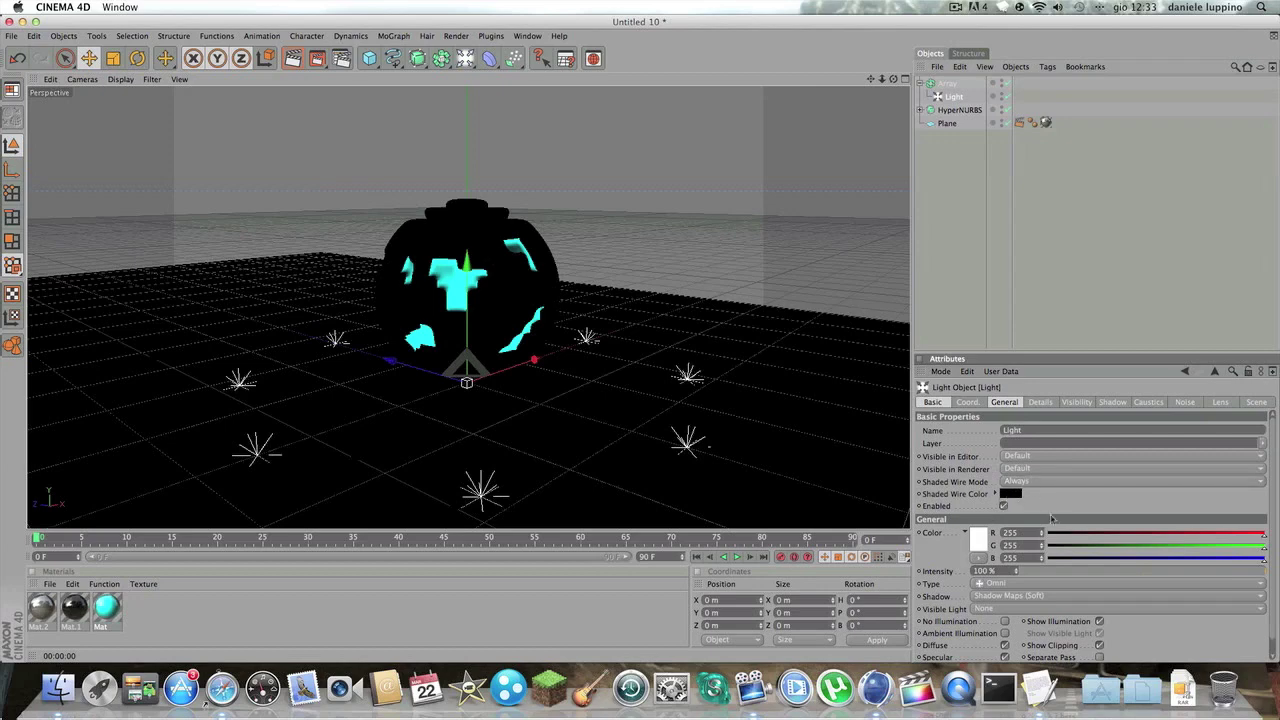
left_click(1115, 403)
left_click(1148, 403)
left_click(1184, 403)
left_click(1220, 403)
left_click(1256, 403)
left_click(965, 403)
left_click(934, 403)
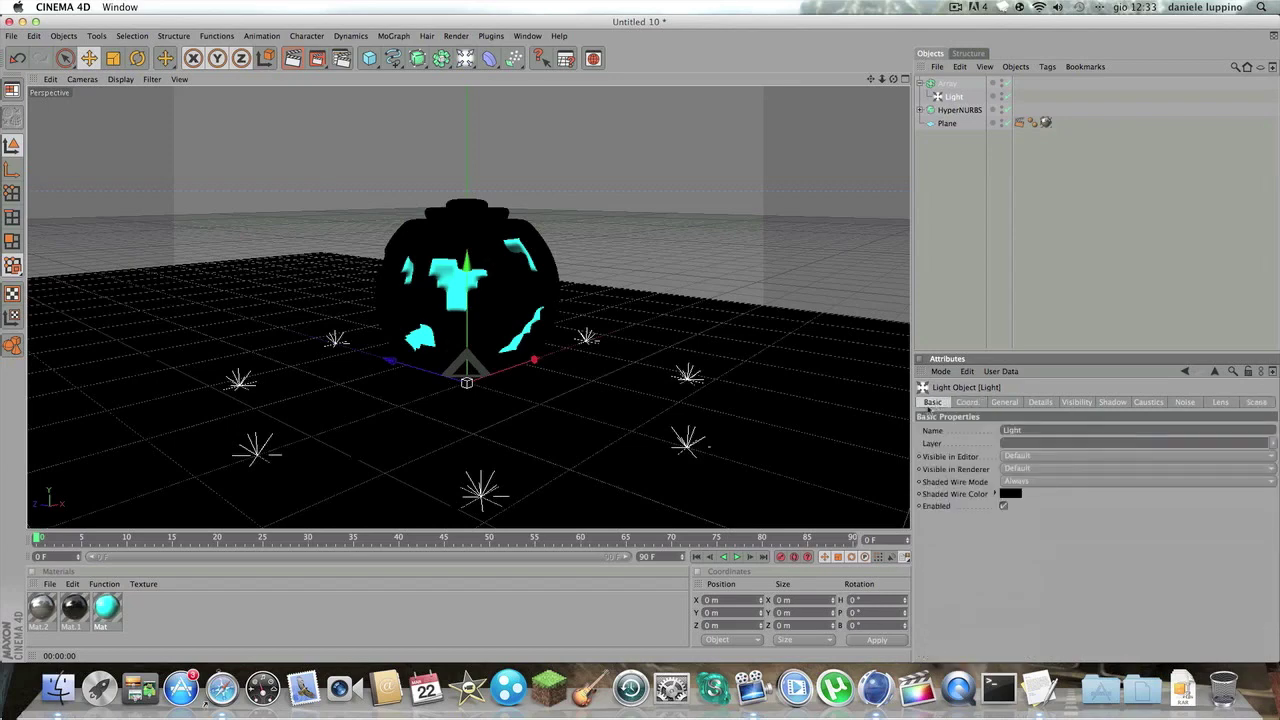
left_click(921, 83)
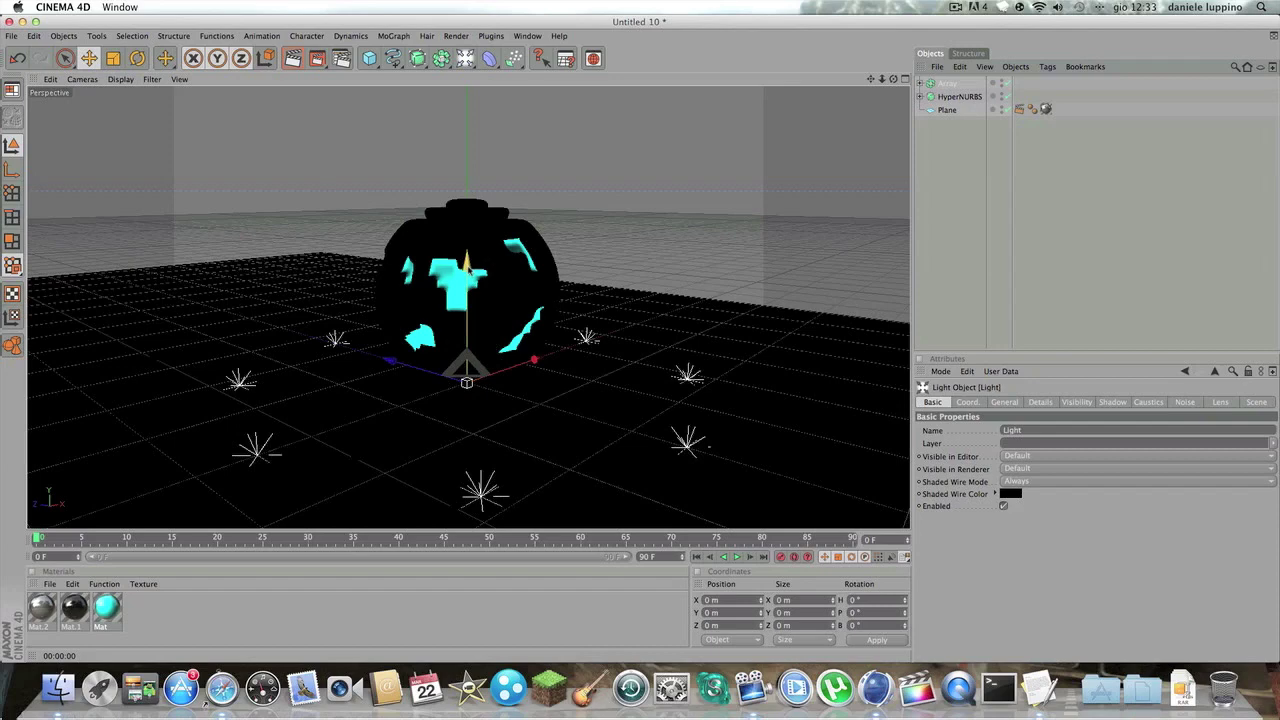
Raise the light Array to about Y 302 m with an 800 m radius, then preview-render.
left_click_drag(467, 268, 466, 290)
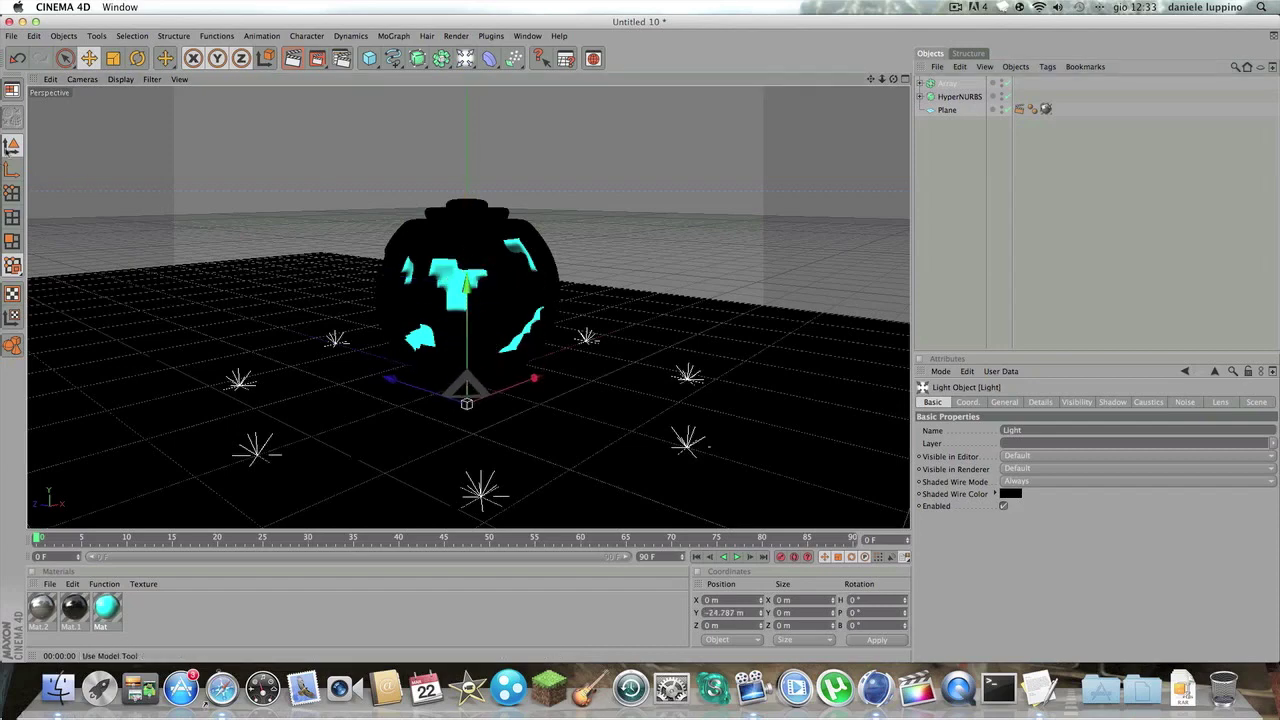
left_click(945, 84)
left_click_drag(466, 262, 466, 140)
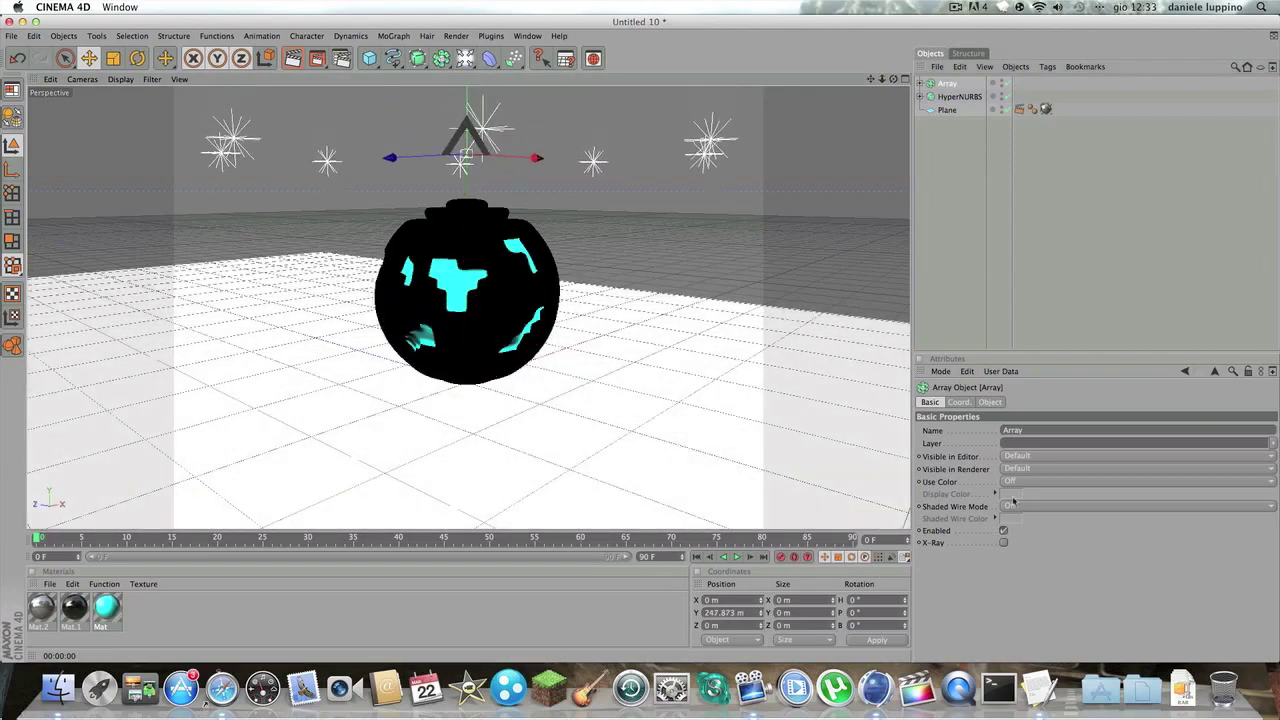
scroll(600, 331, "down", 3)
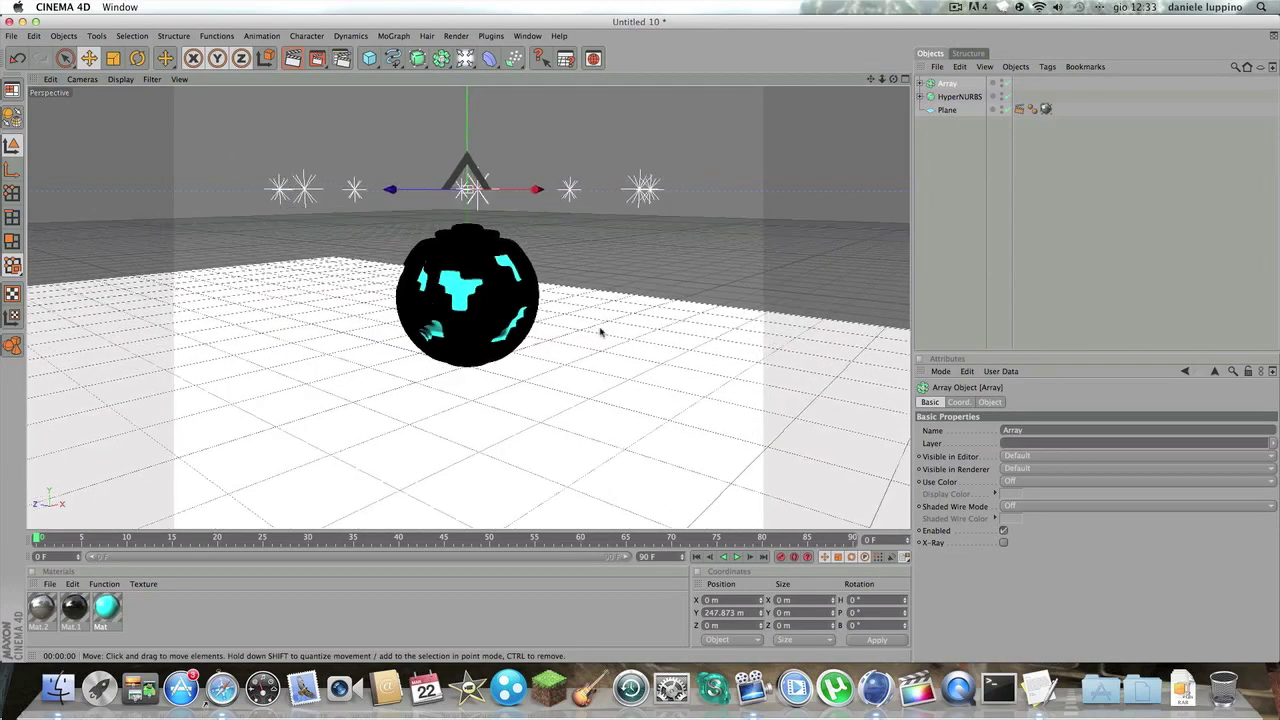
left_click(990, 402)
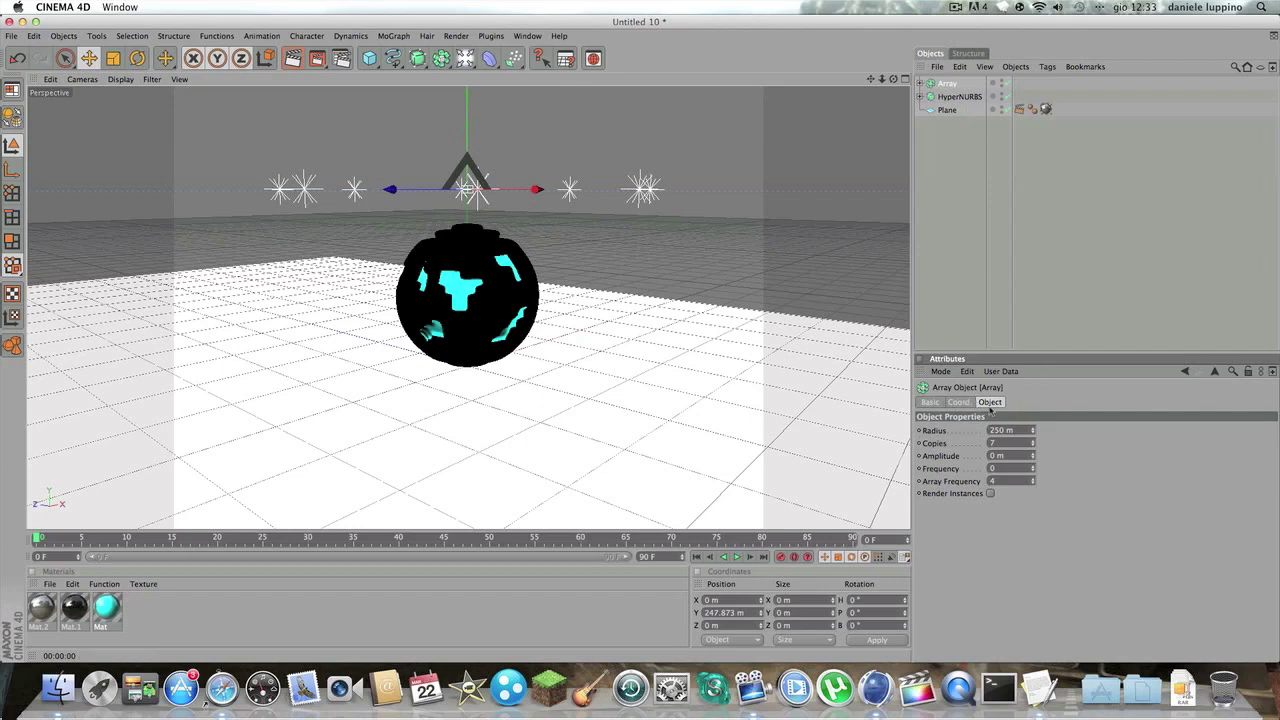
key("BackSpace")
key("Return")
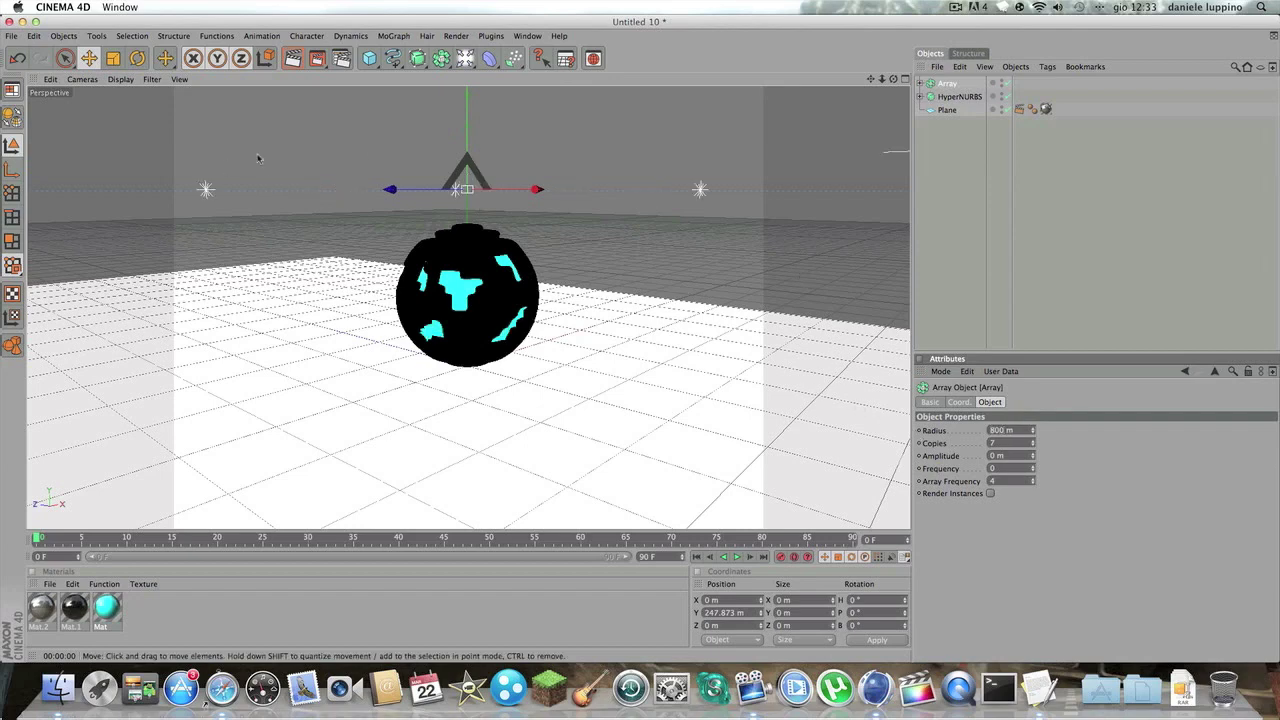
left_click_drag(643, 344, 606, 282)
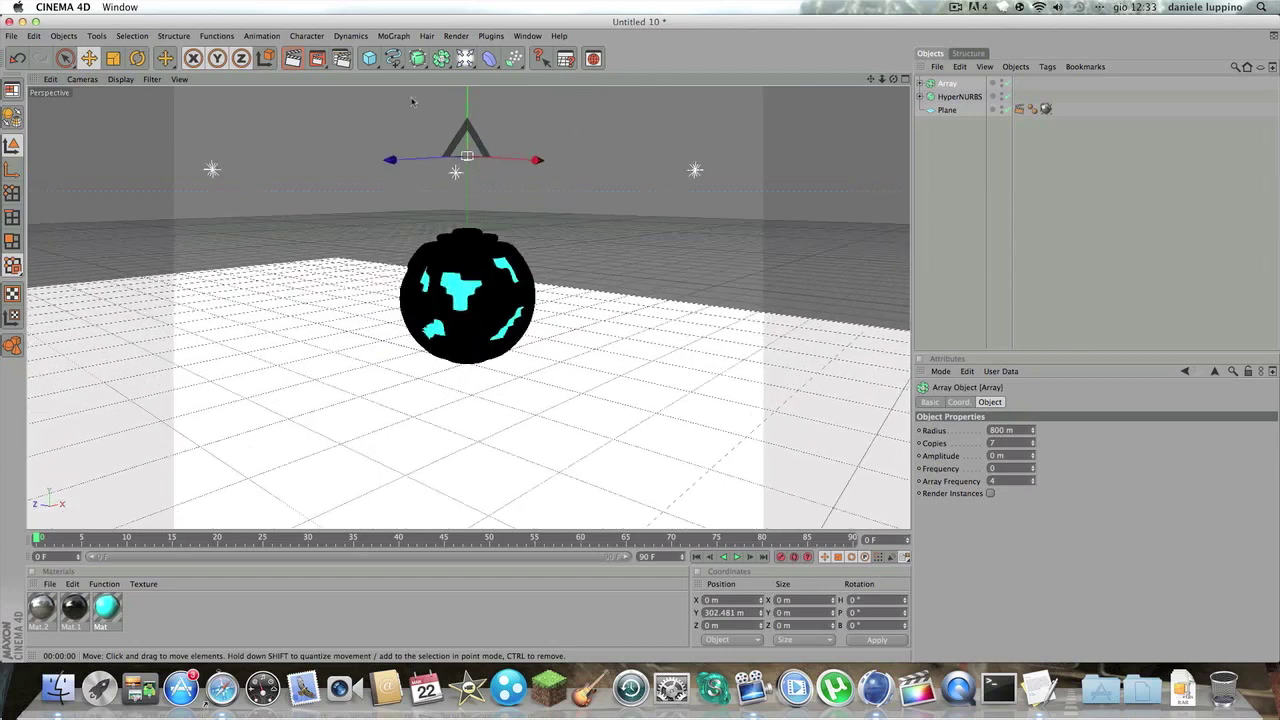
key("ctrl+r")
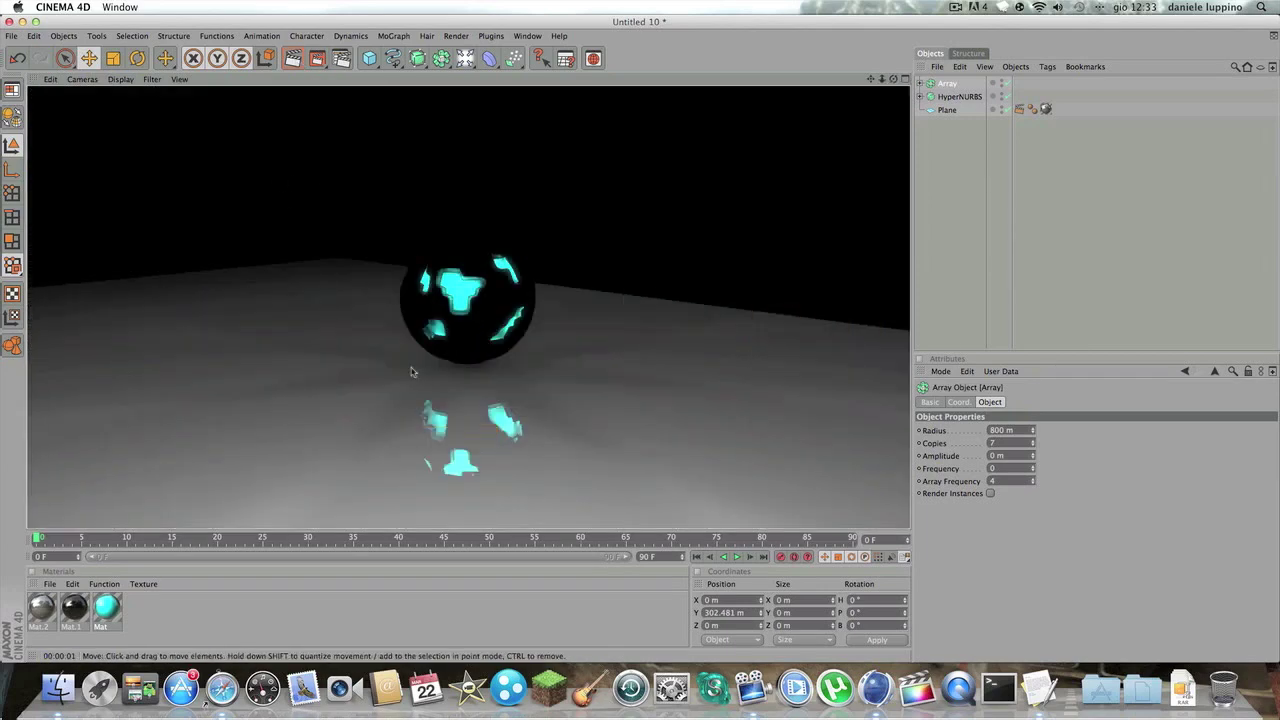
left_click(689, 266)
Move the sphere to the left and adjust its depth position.
left_click(495, 281)
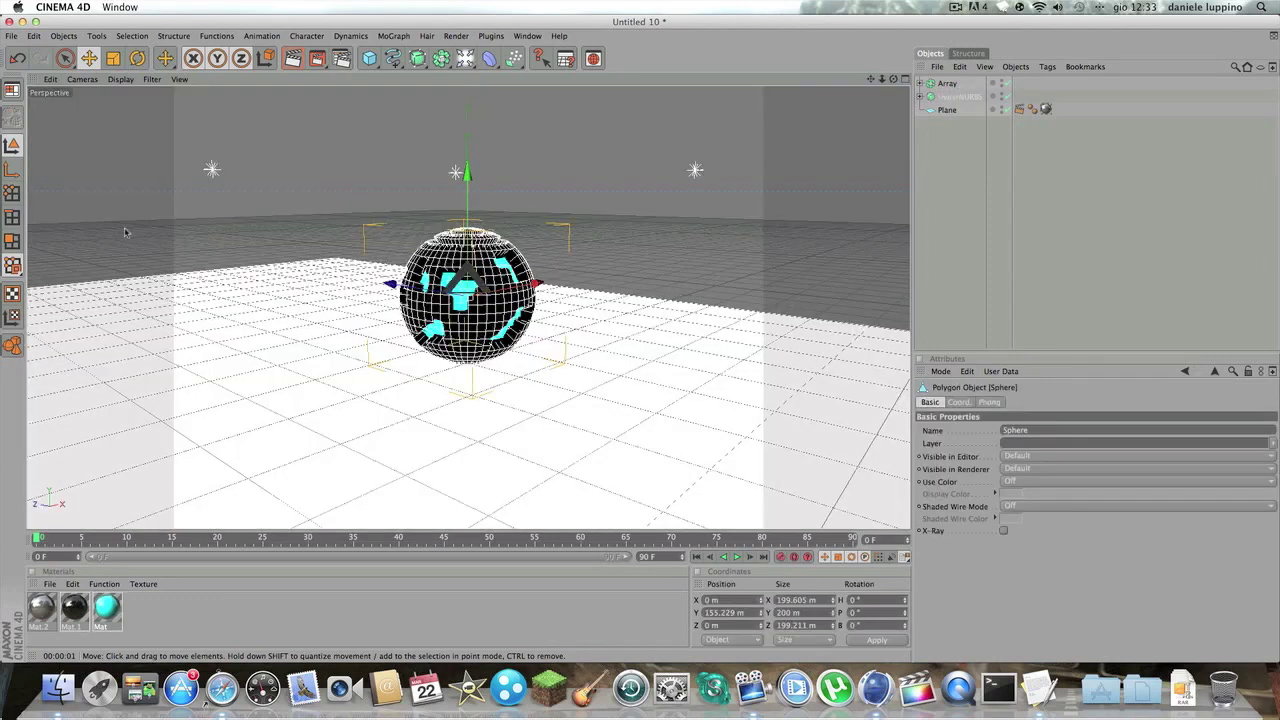
left_click_drag(536, 285, 205, 315)
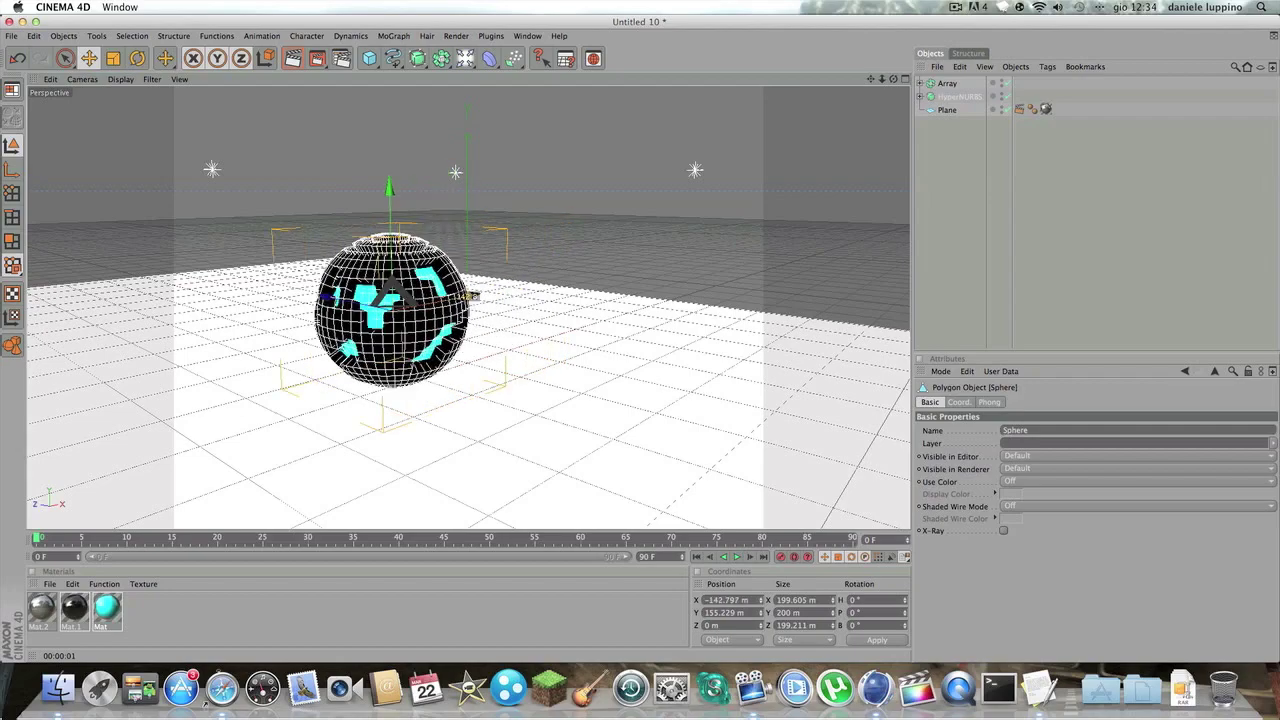
scroll(767, 226, "down", 3)
scroll(767, 226, "down", 3)
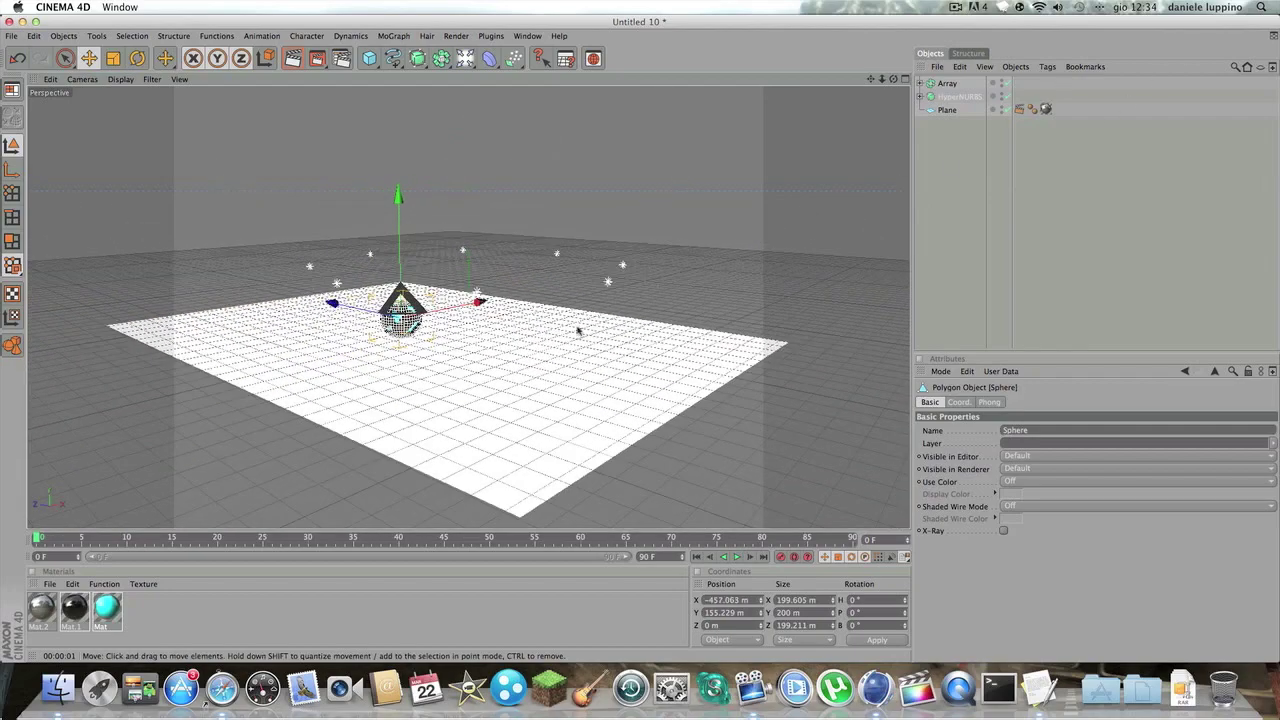
left_click_drag(340, 306, 559, 304)
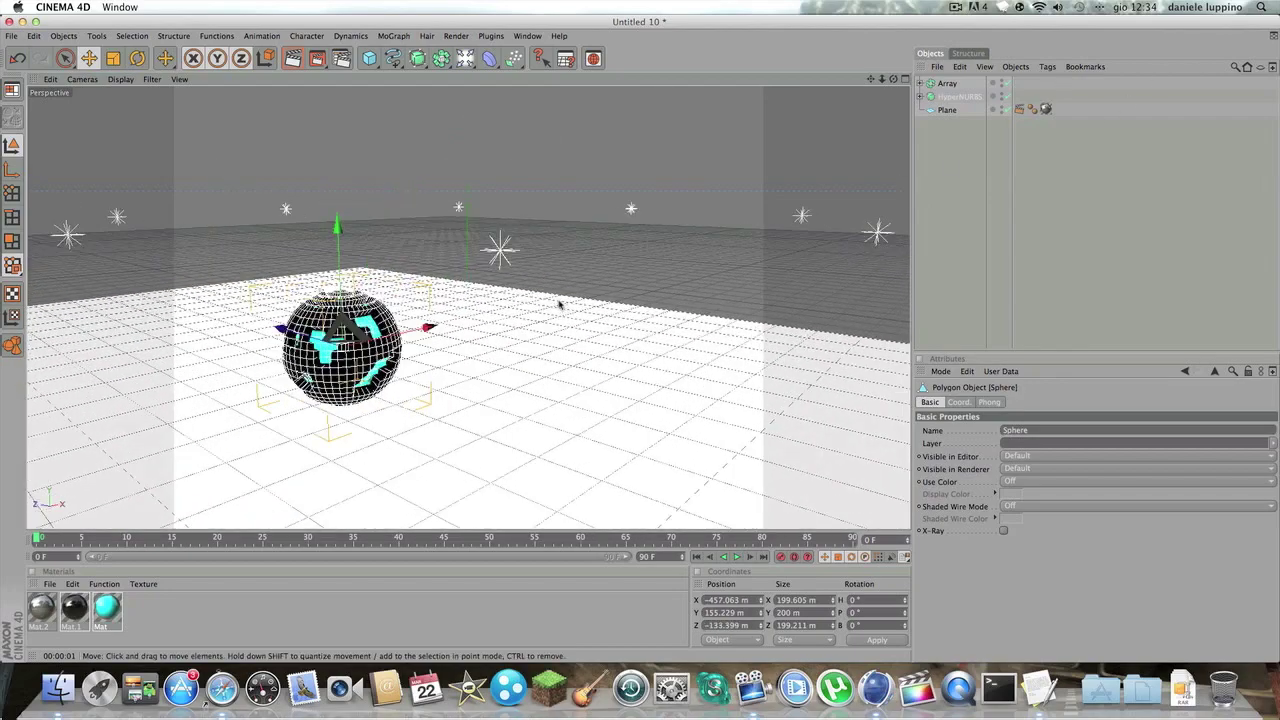
Shift the light Array left to match the sphere and recentre the view.
left_click(459, 207)
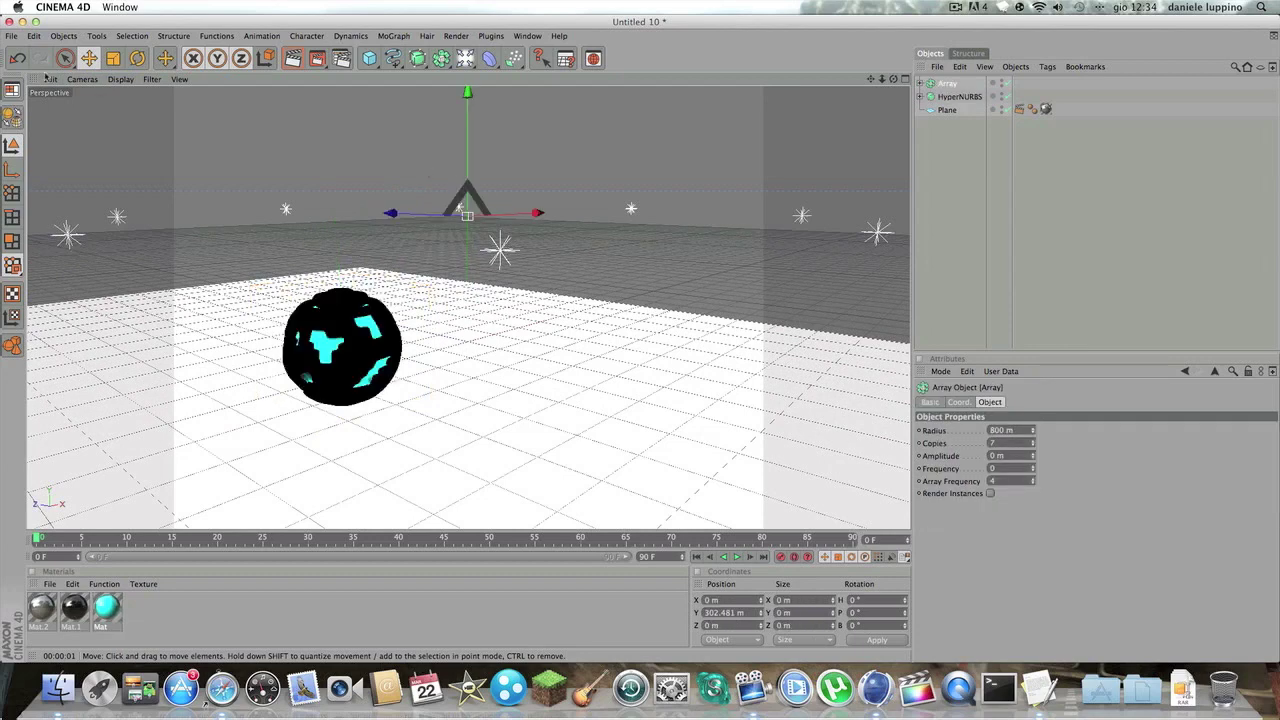
left_click_drag(640, 340, 528, 345)
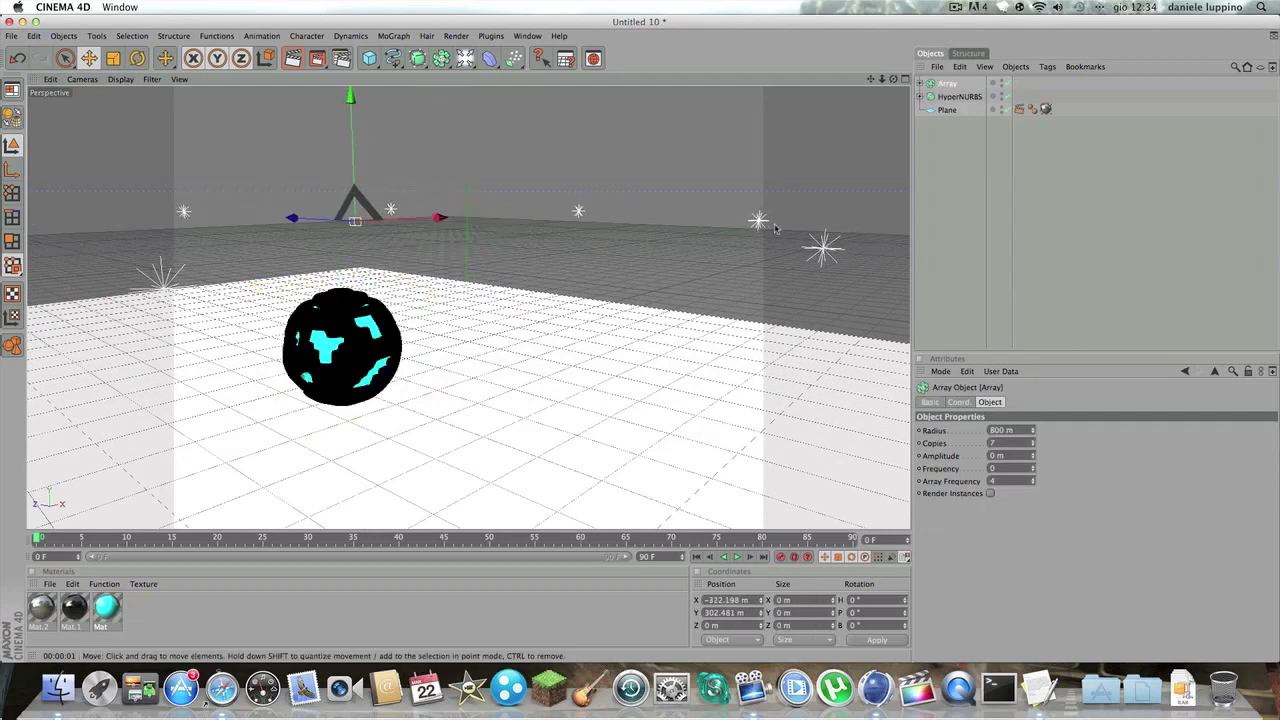
left_click(536, 170)
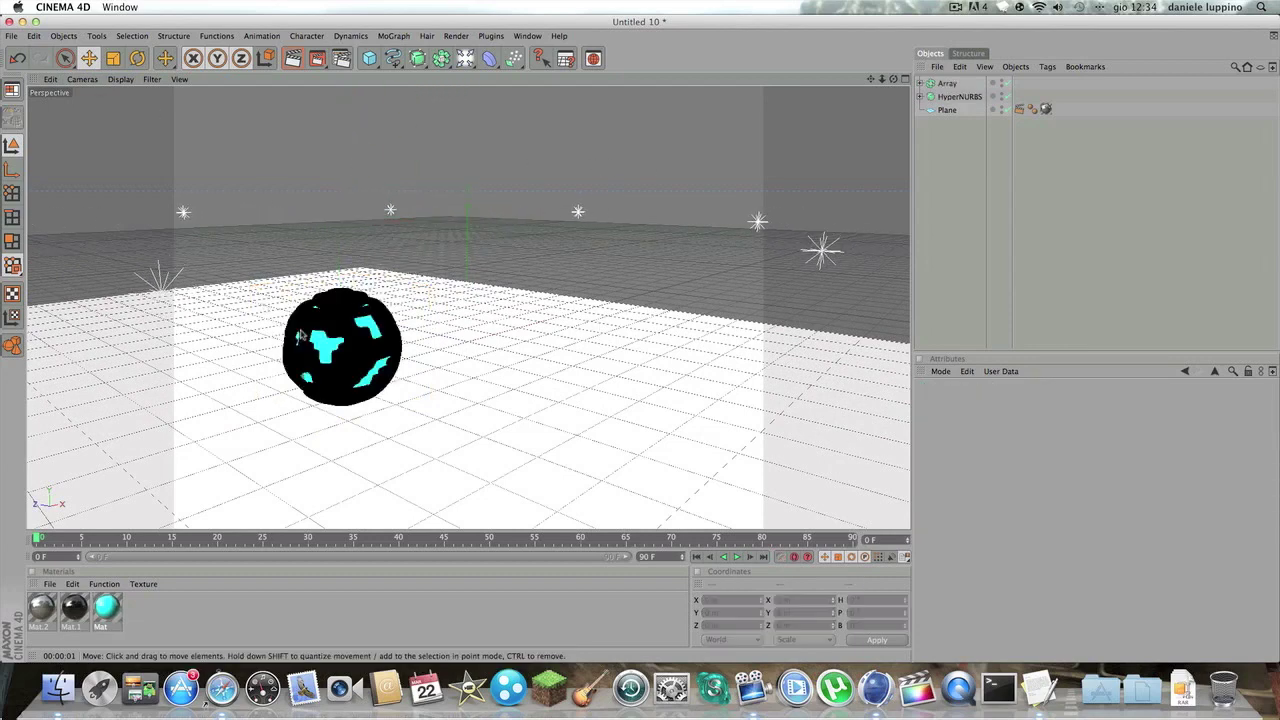
left_click_drag(870, 80, 620, 250)
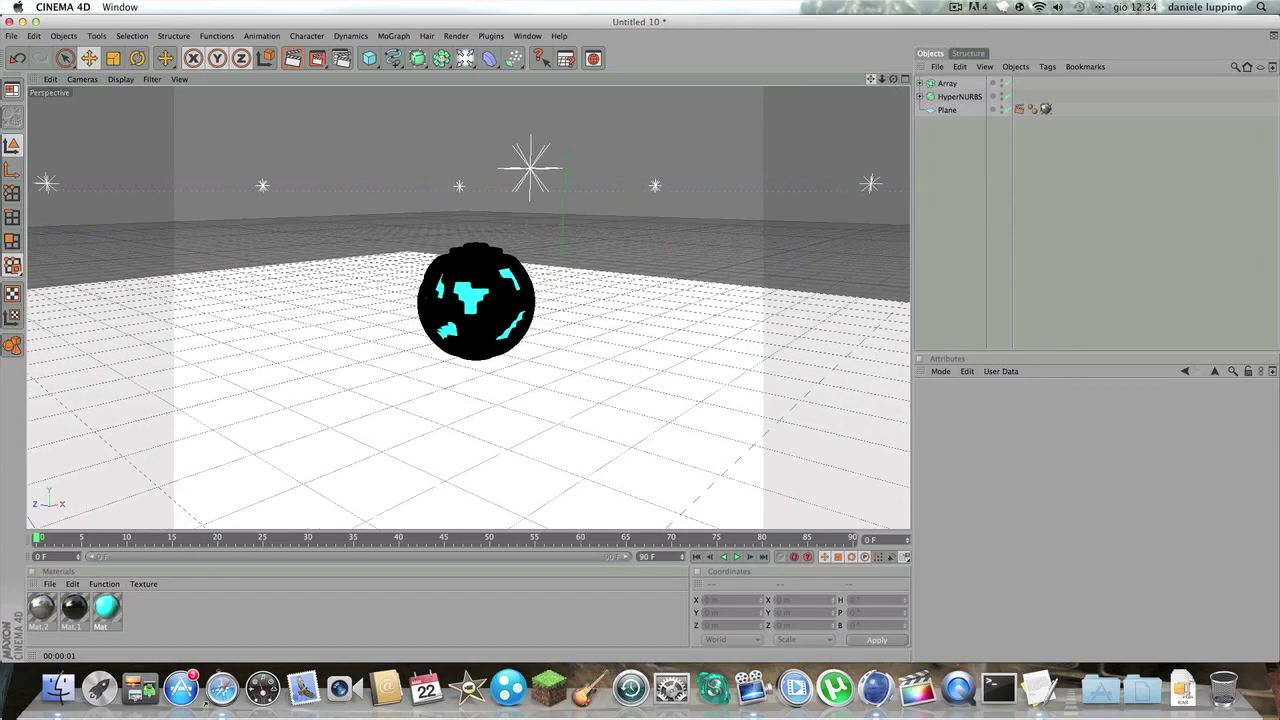
left_click(496, 270)
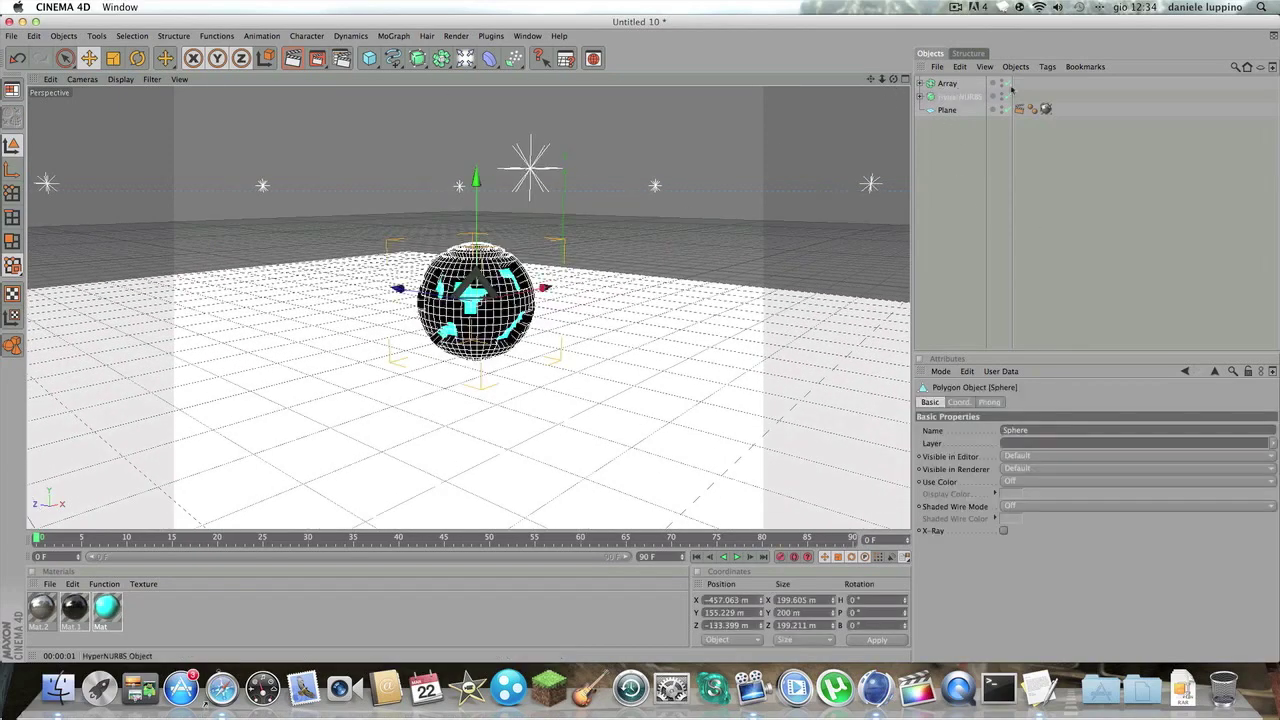
left_click(958, 66)
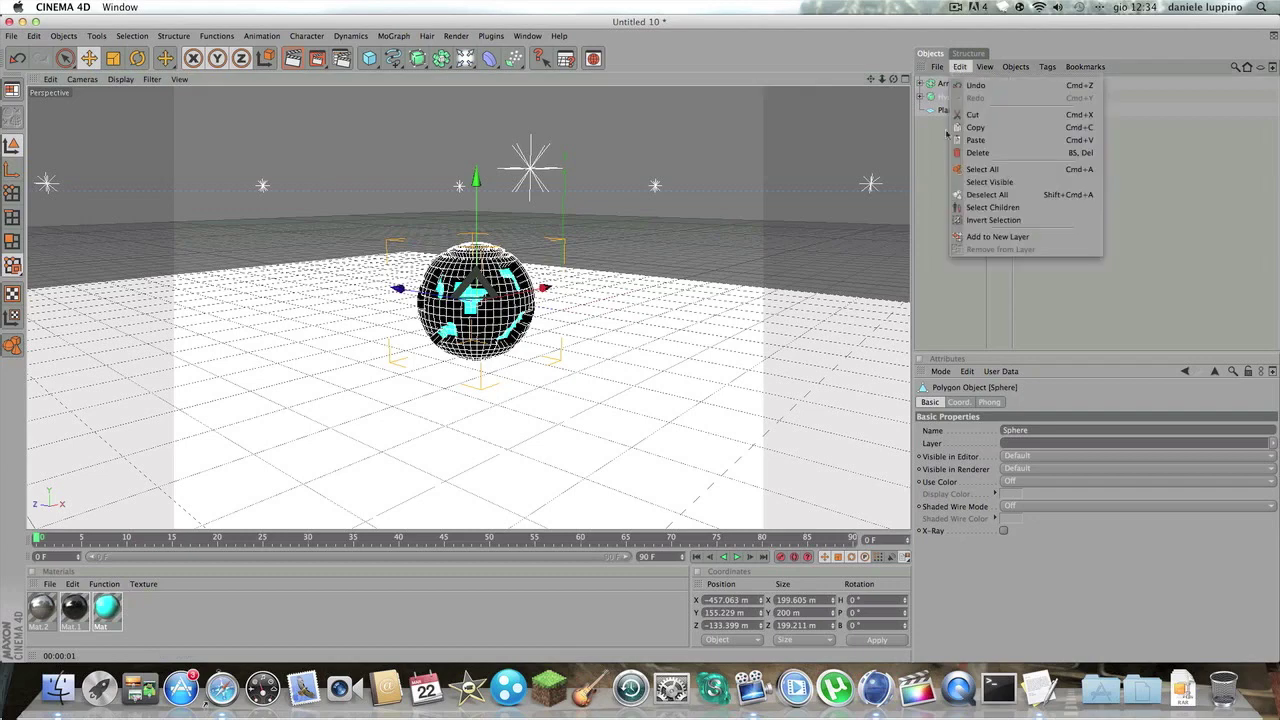
left_click(975, 80)
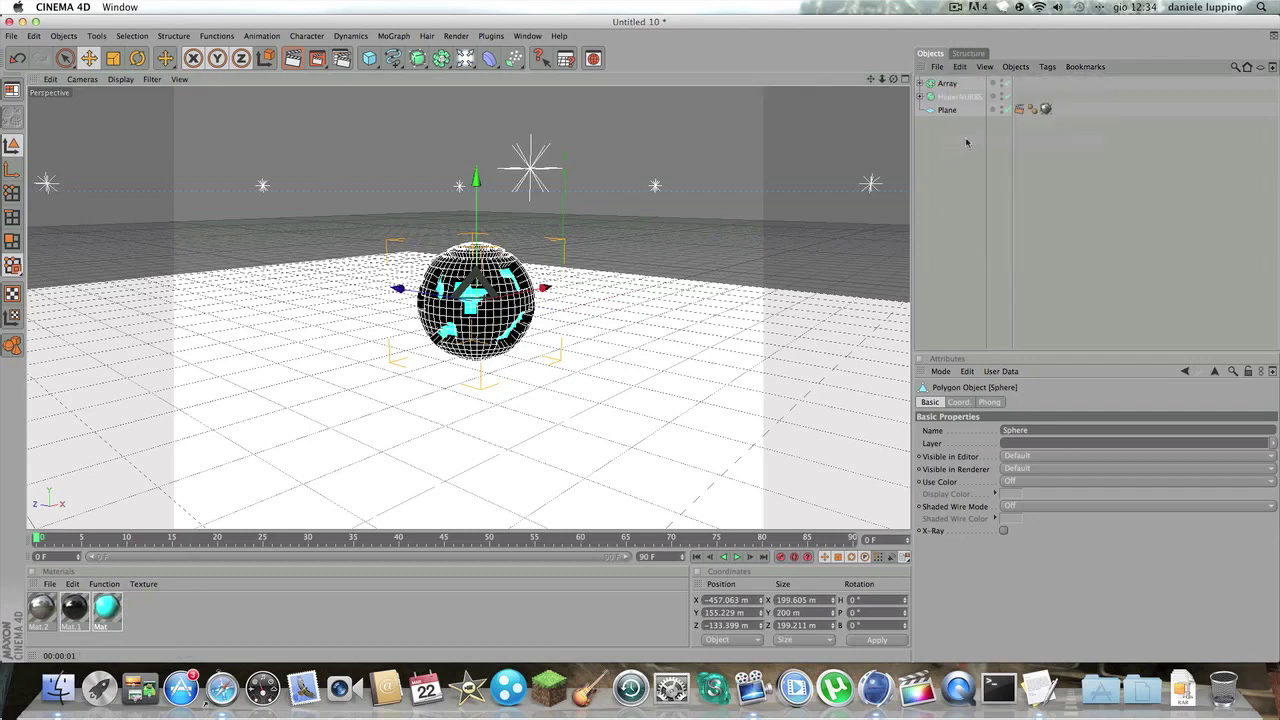
left_click(959, 66)
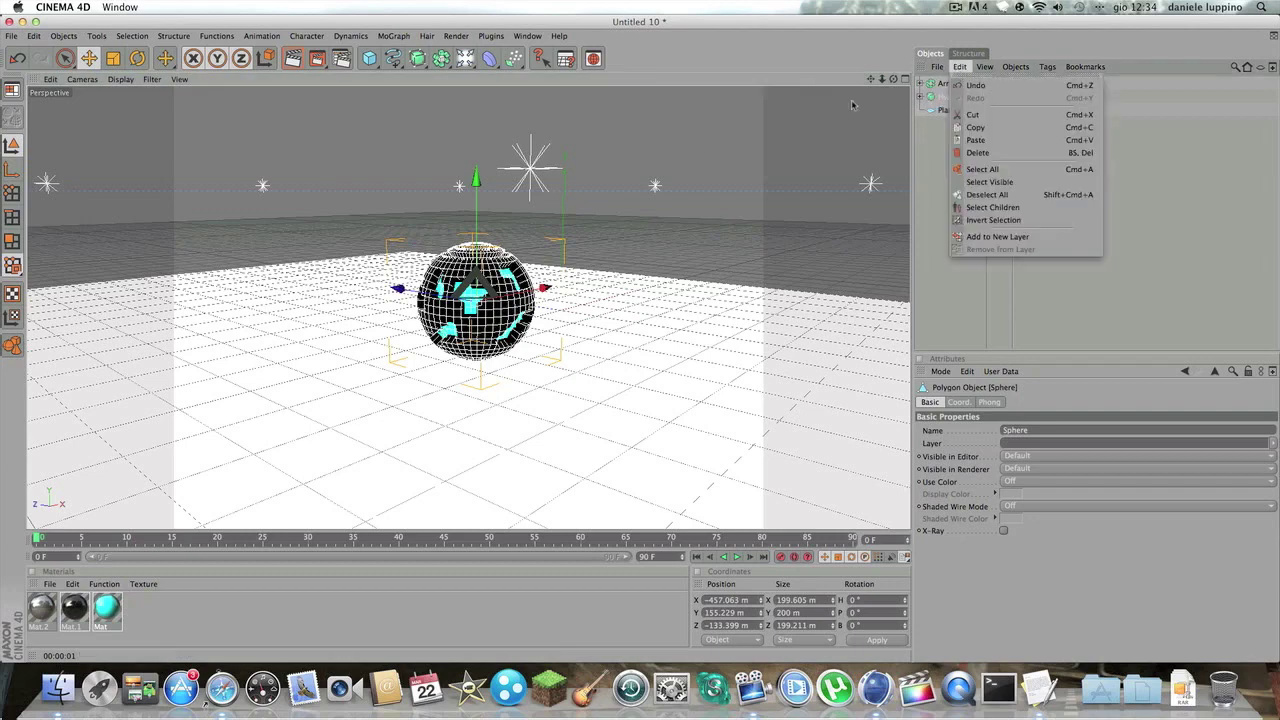
left_click(976, 140)
left_click(964, 66)
left_click(979, 153)
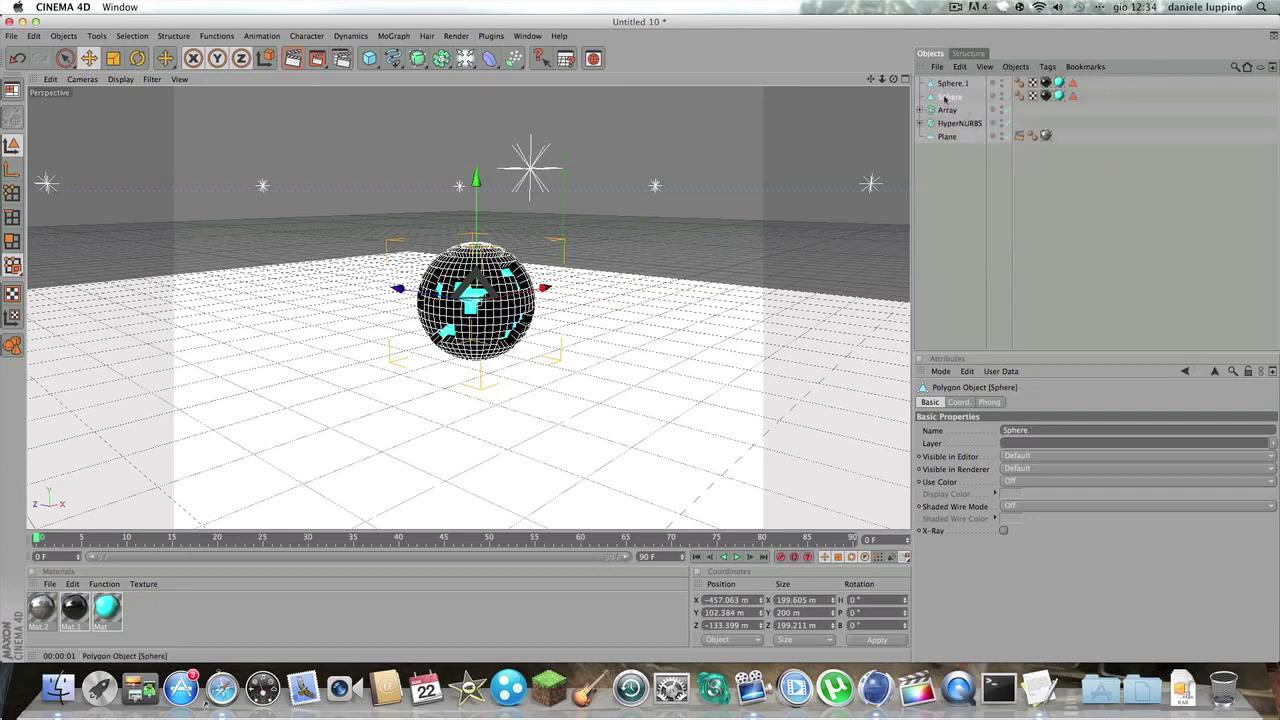
left_click(976, 207)
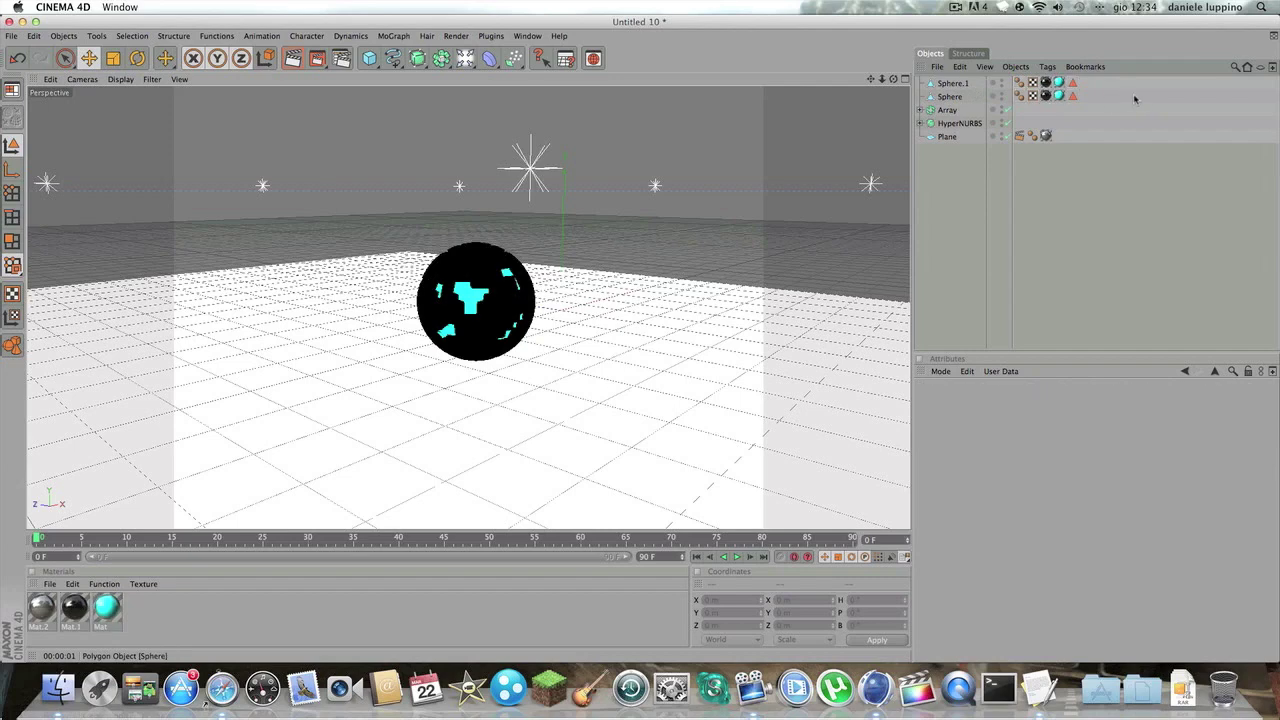
mouse_move(985, 82)
left_mouse_down()
mouse_move(918, 86)
mouse_move(950, 122)
left_mouse_up()
left_click(953, 97)
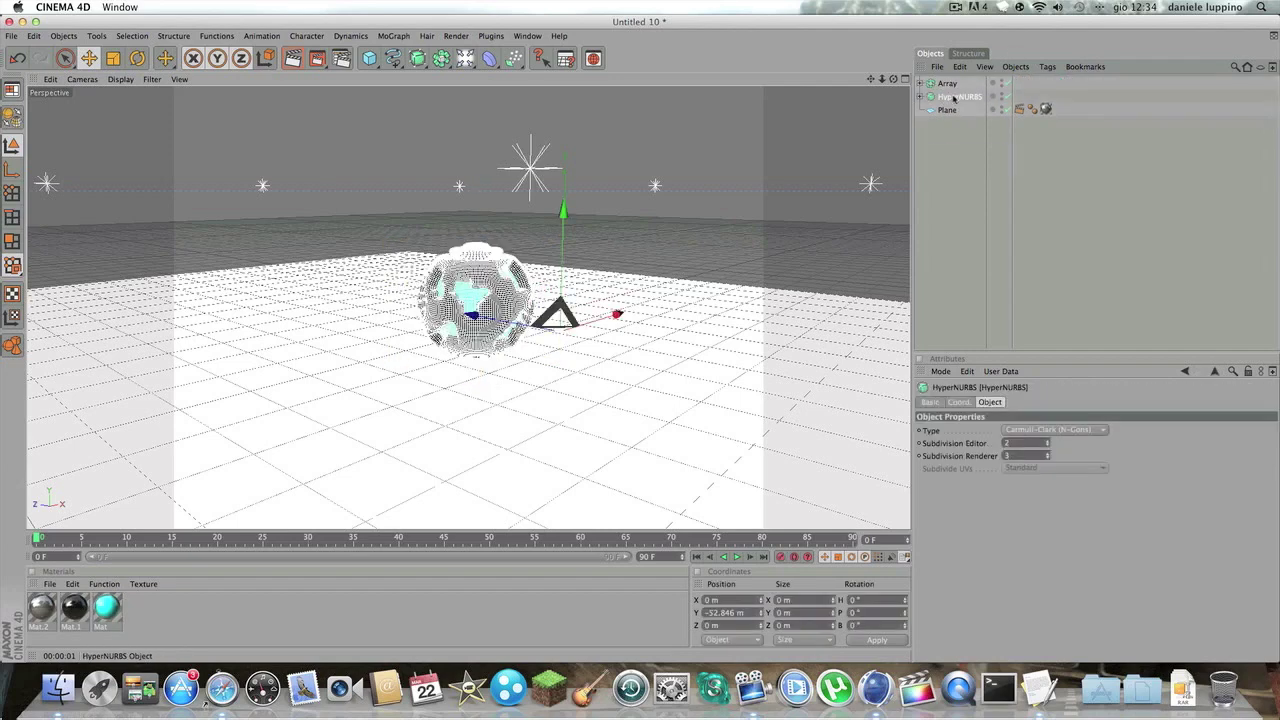
Copy-paste the HyperNURBS sphere twice and move HyperNURBS.2 to the right.
left_click(960, 66)
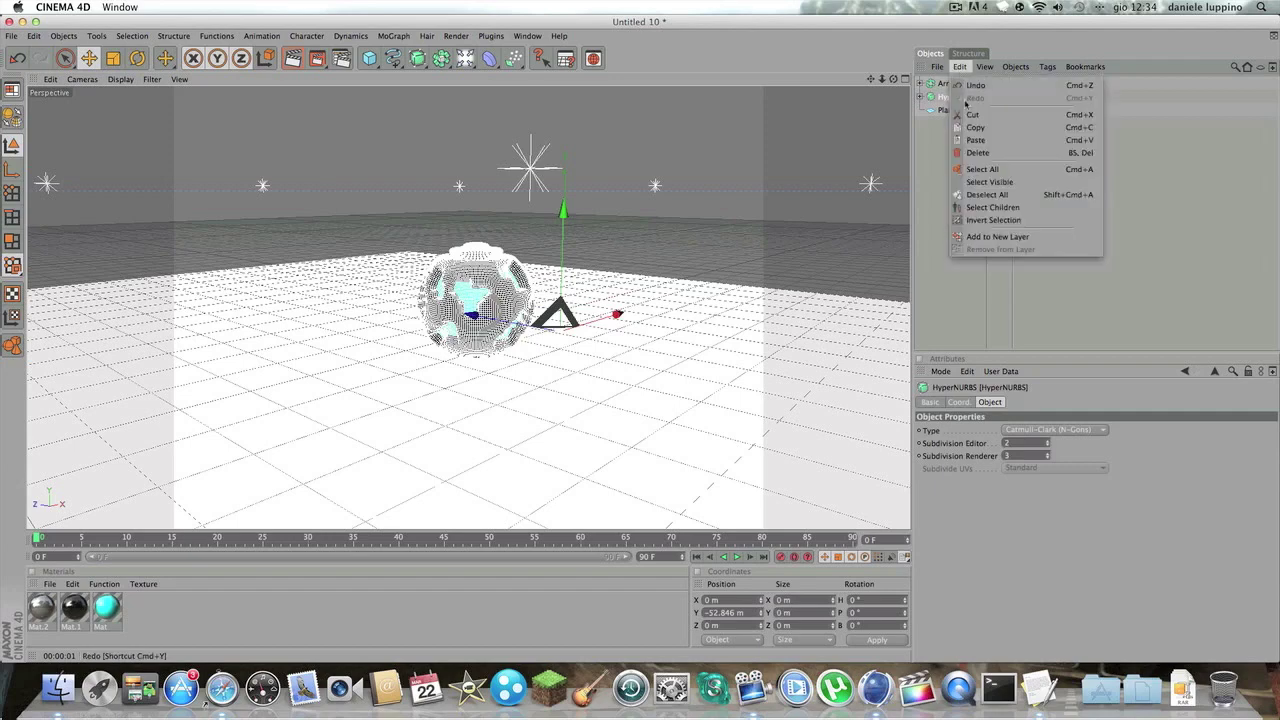
left_click(962, 140)
left_click(960, 66)
left_click(962, 140)
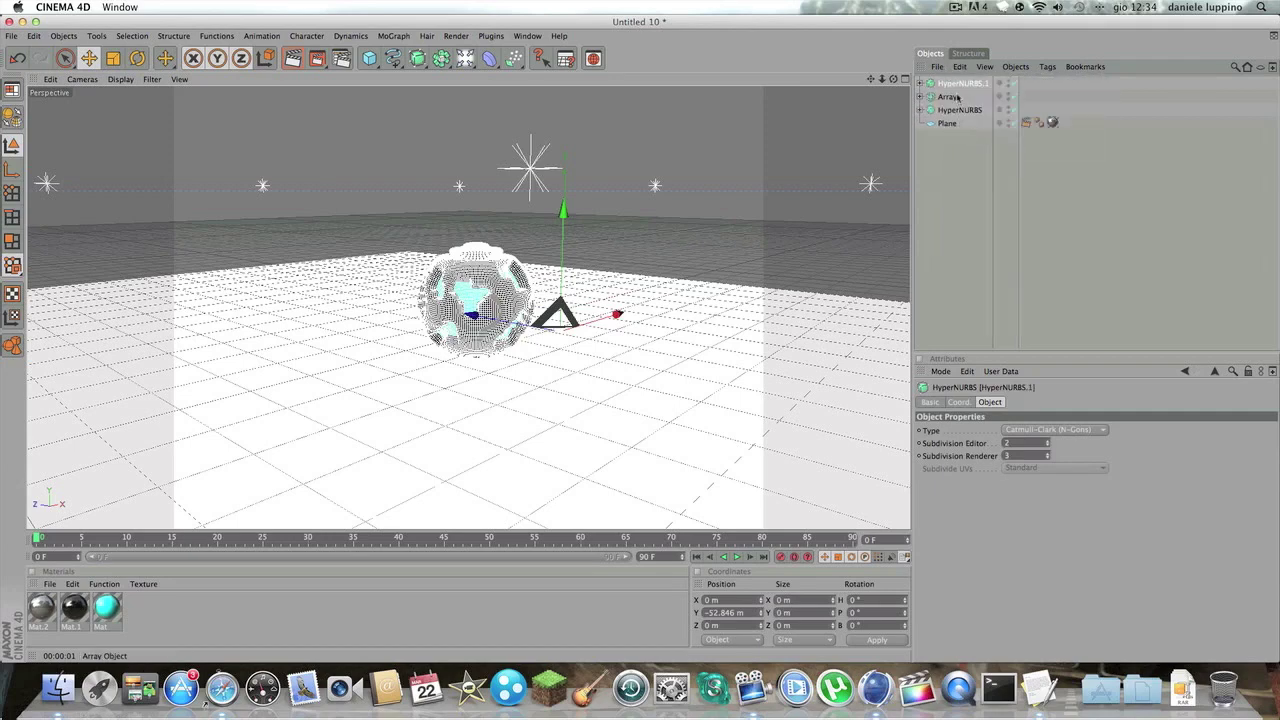
left_click(960, 66)
left_click(967, 141)
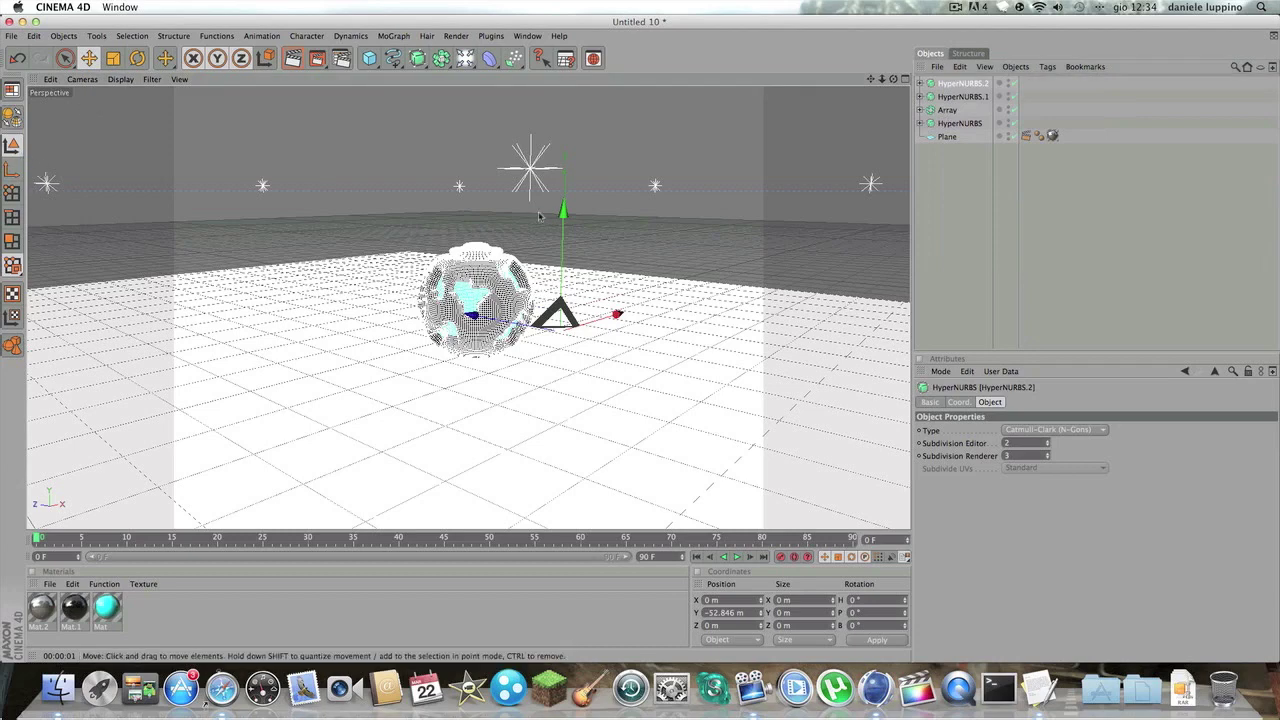
left_click_drag(548, 332, 688, 330)
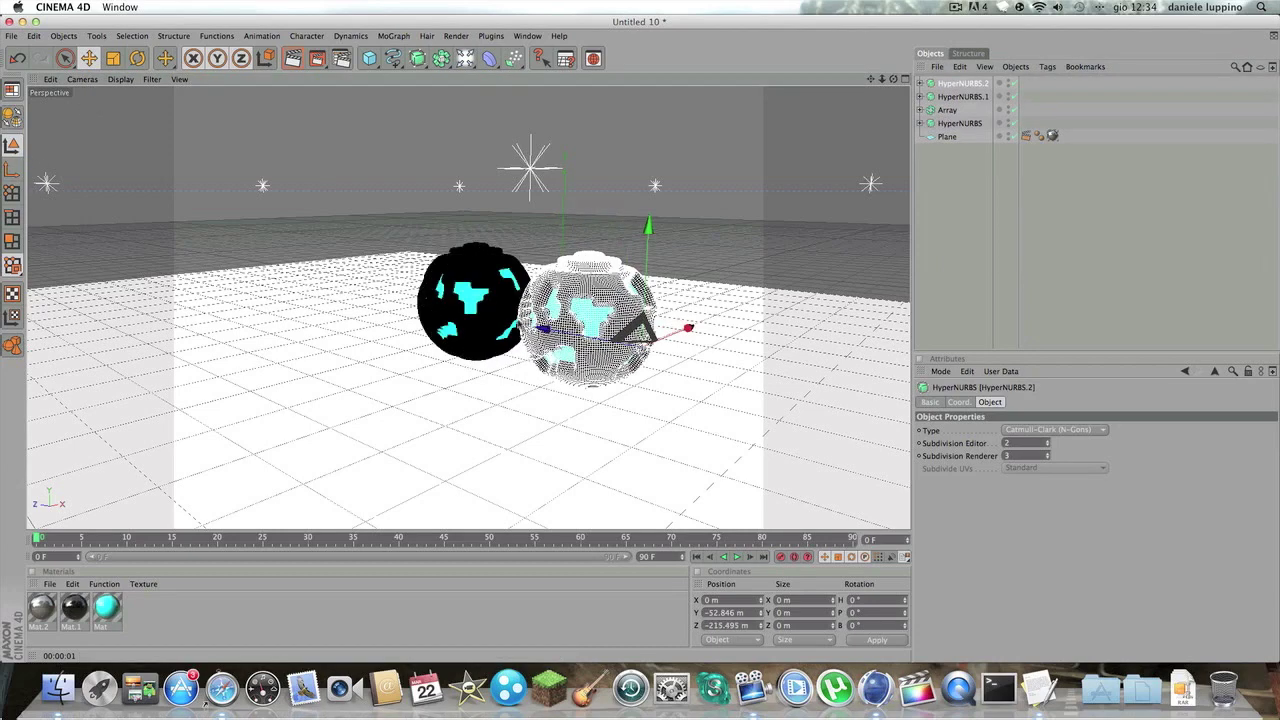
Move the left sphere further left and toward the camera.
left_click(460, 309)
left_click_drag(422, 290, 378, 312)
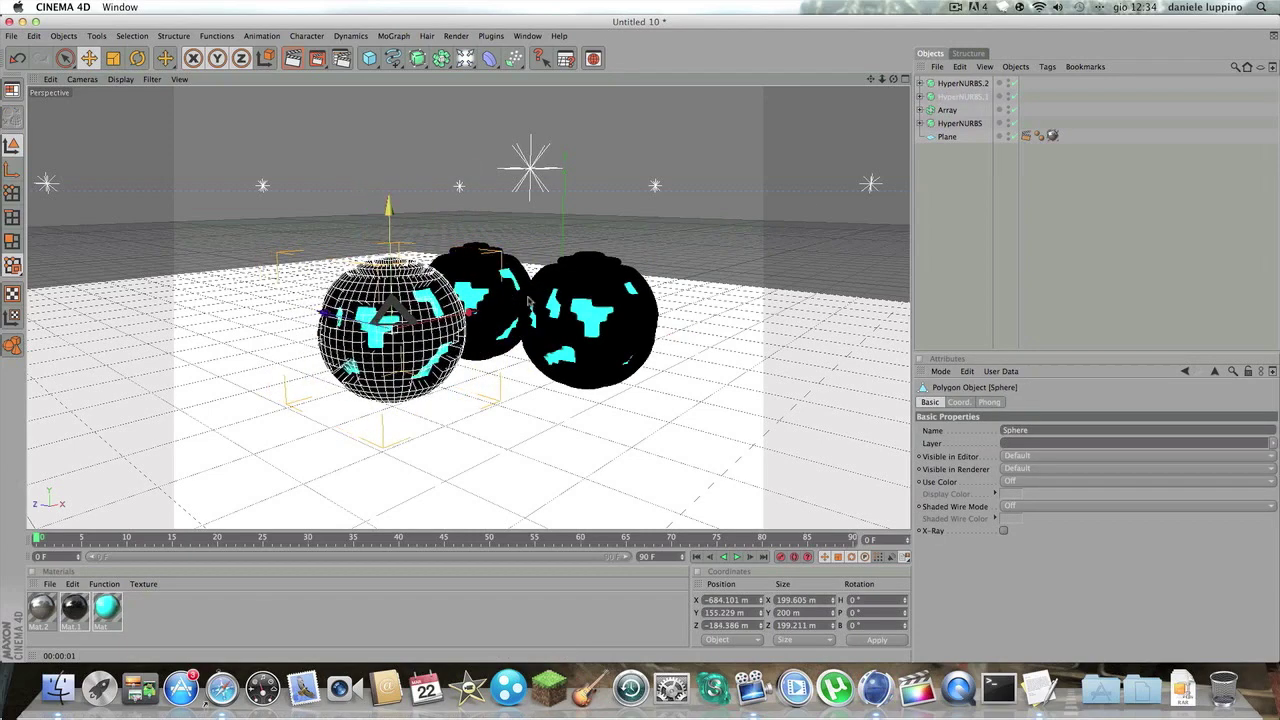
middle_click_drag(378, 312, 389, 345, "alt")
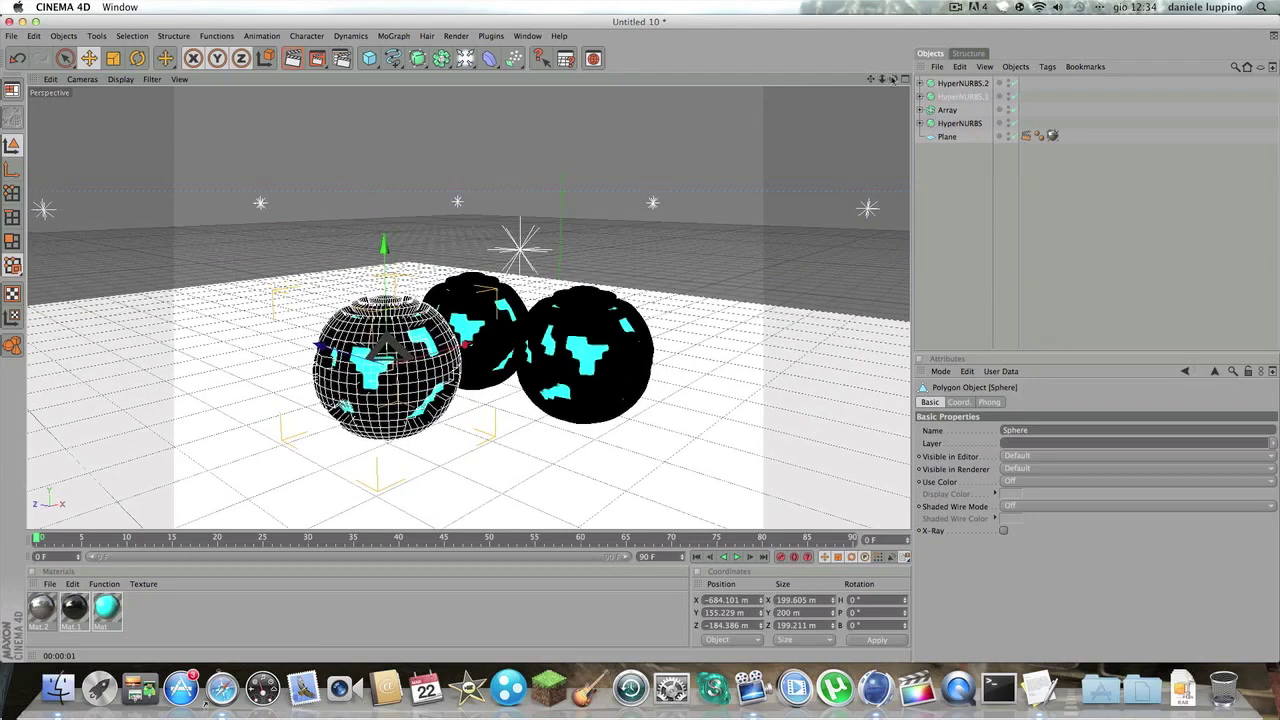
left_click_drag(389, 345, 474, 520, "alt")
Move the light Array back along its Z axis behind the spheres.
left_click(782, 216)
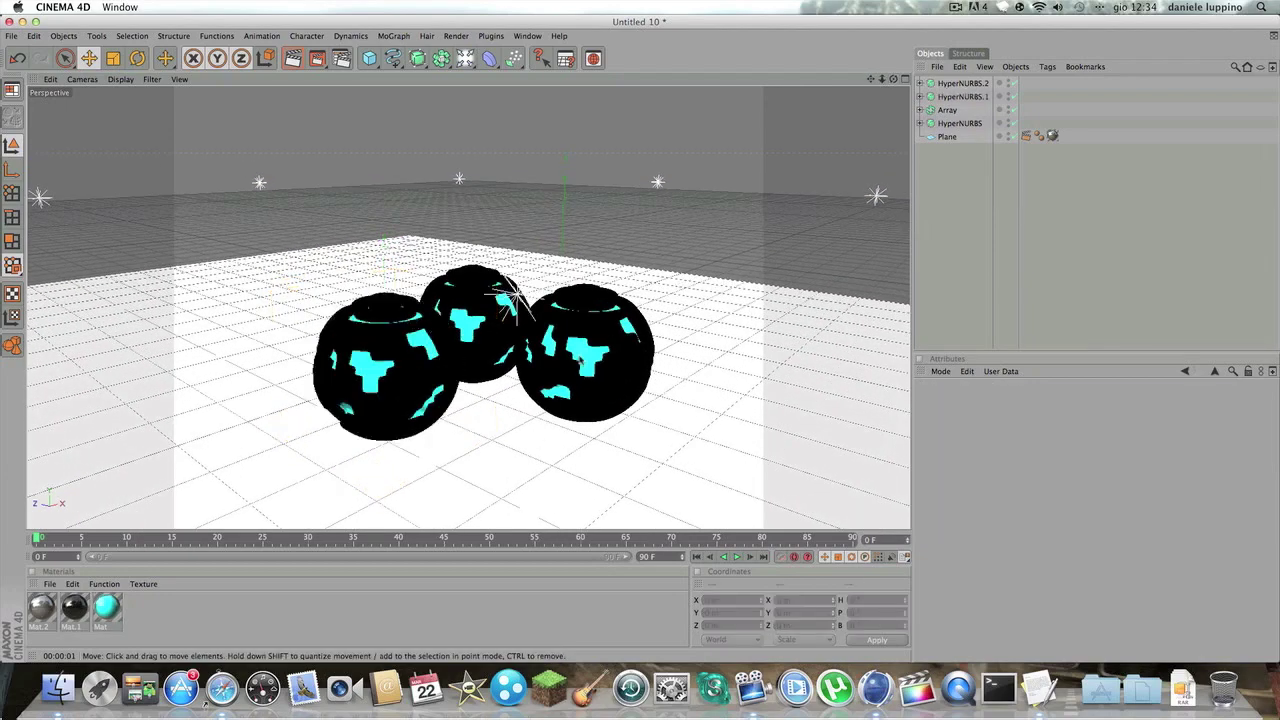
left_click(524, 304)
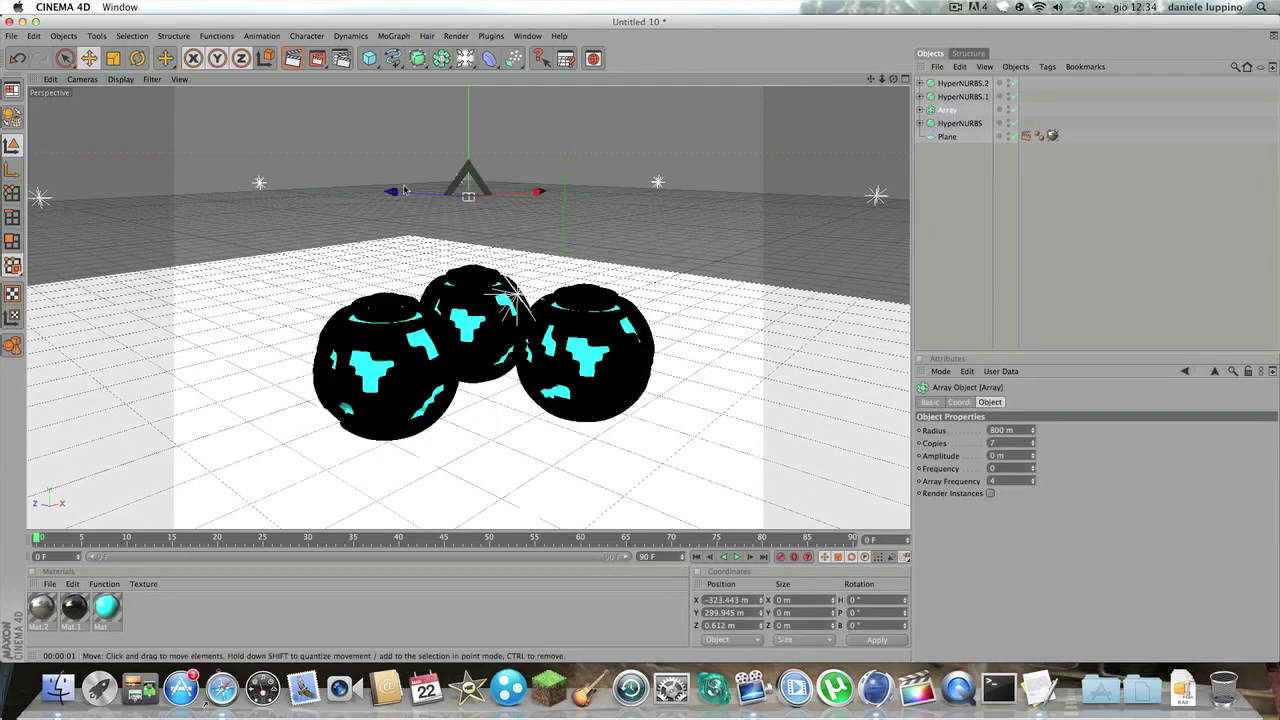
left_click_drag(405, 188, 582, 160)
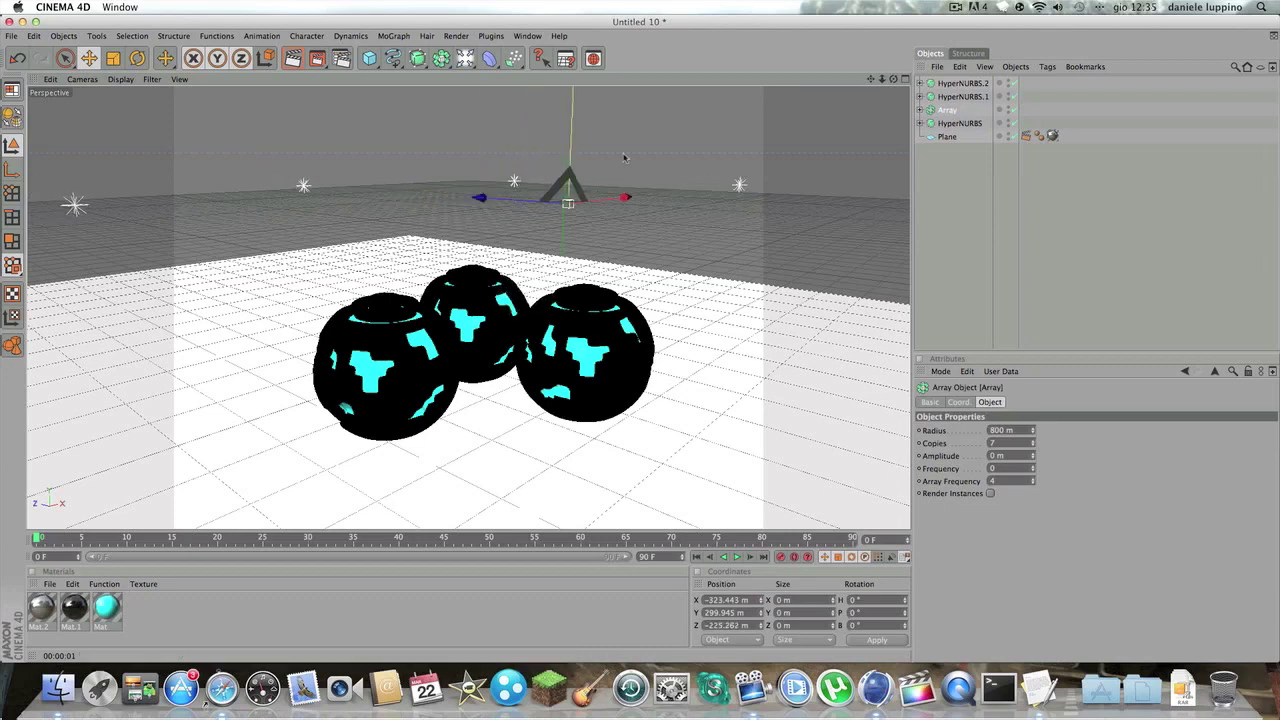
left_click(693, 130)
left_click(577, 338)
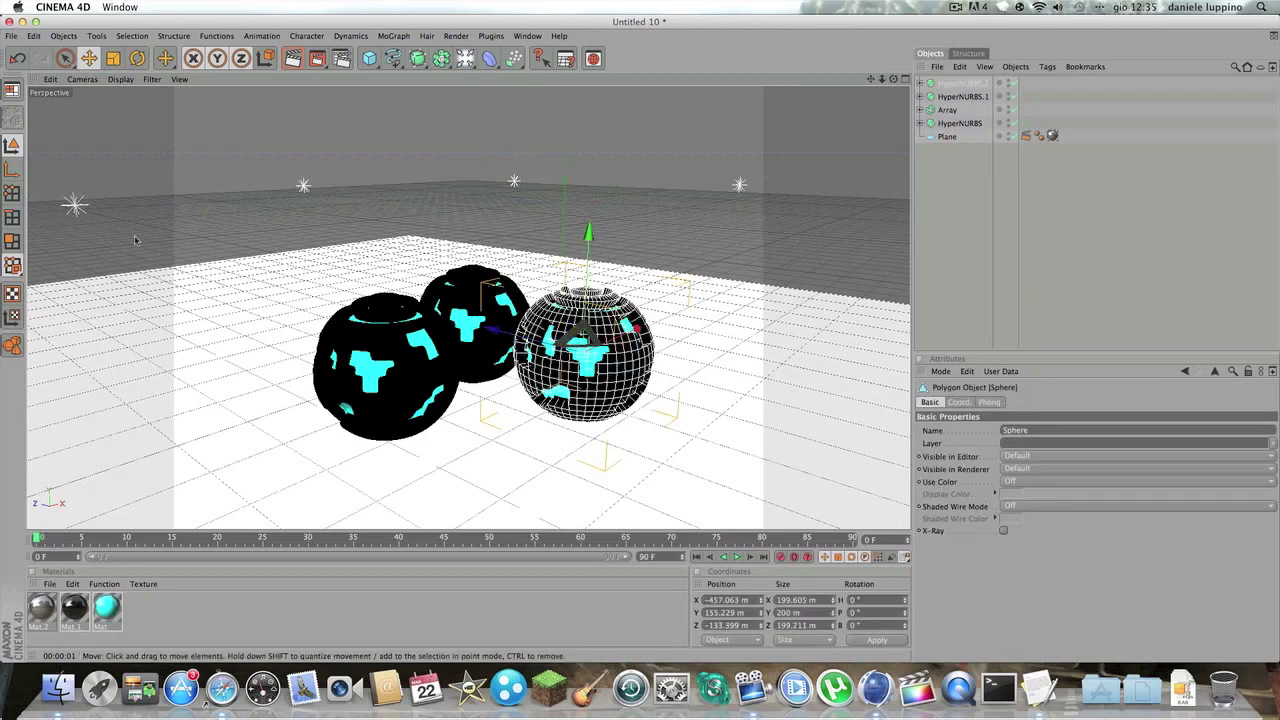
Rotate the right sphere until its cyan ring faces the camera.
left_click(137, 58)
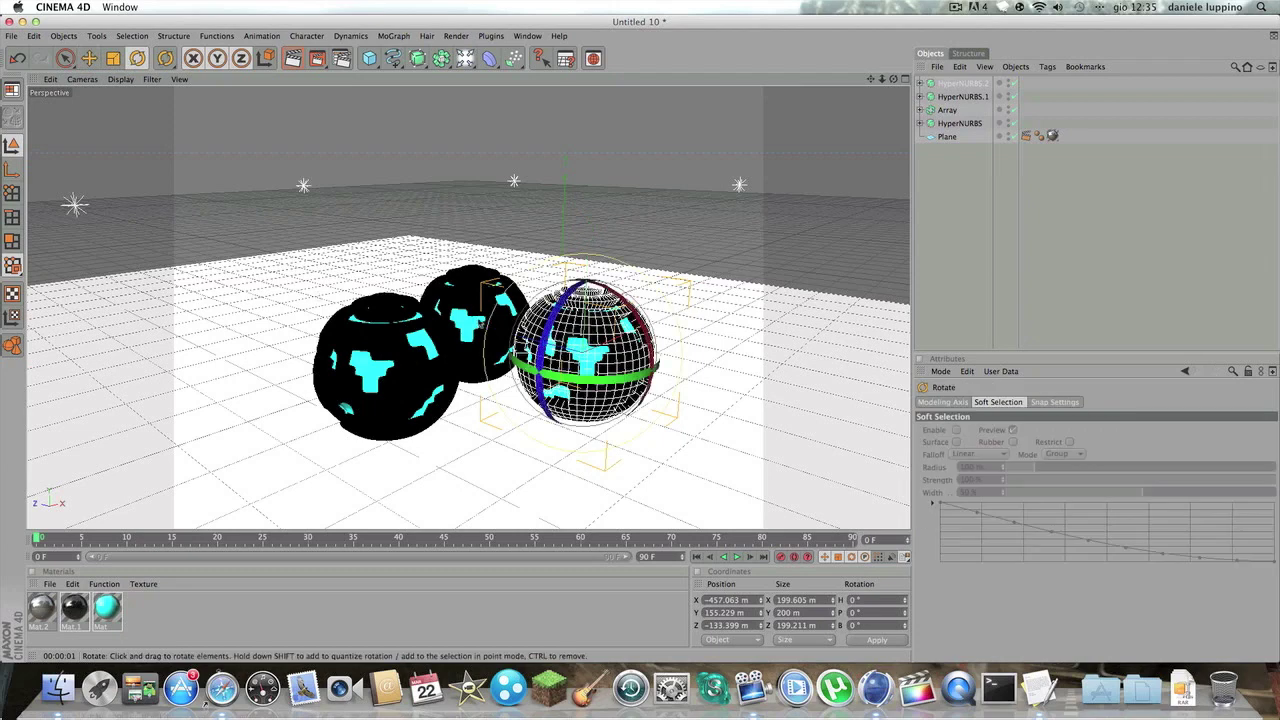
left_click_drag(548, 372, 566, 382)
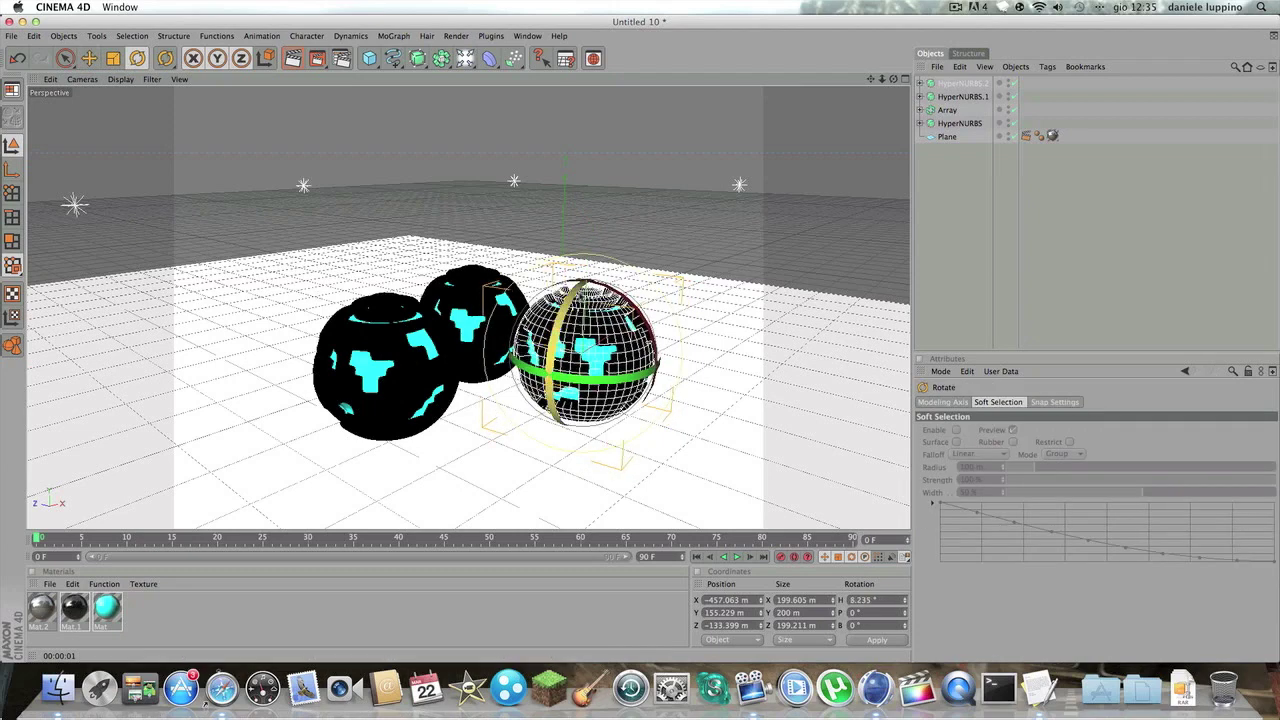
left_click_drag(600, 330, 622, 348)
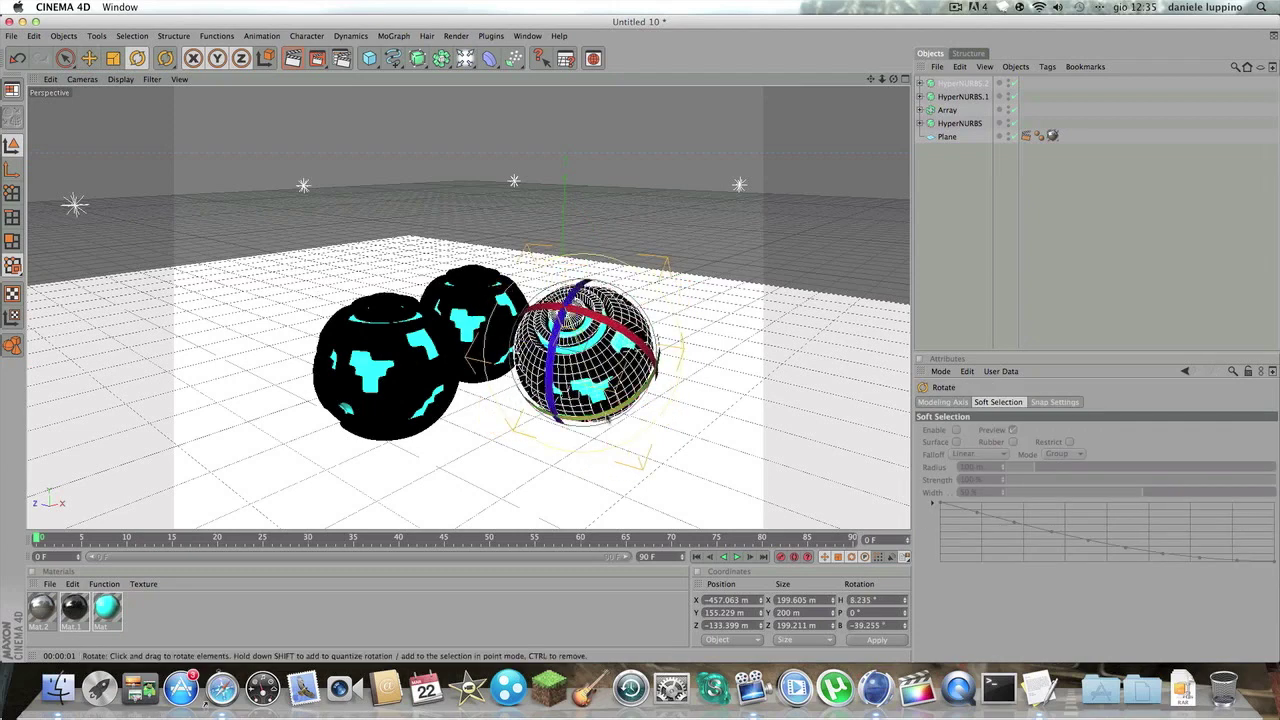
mouse_move(608, 416)
left_mouse_down()
mouse_move(647, 400)
mouse_move(600, 380)
left_mouse_up()
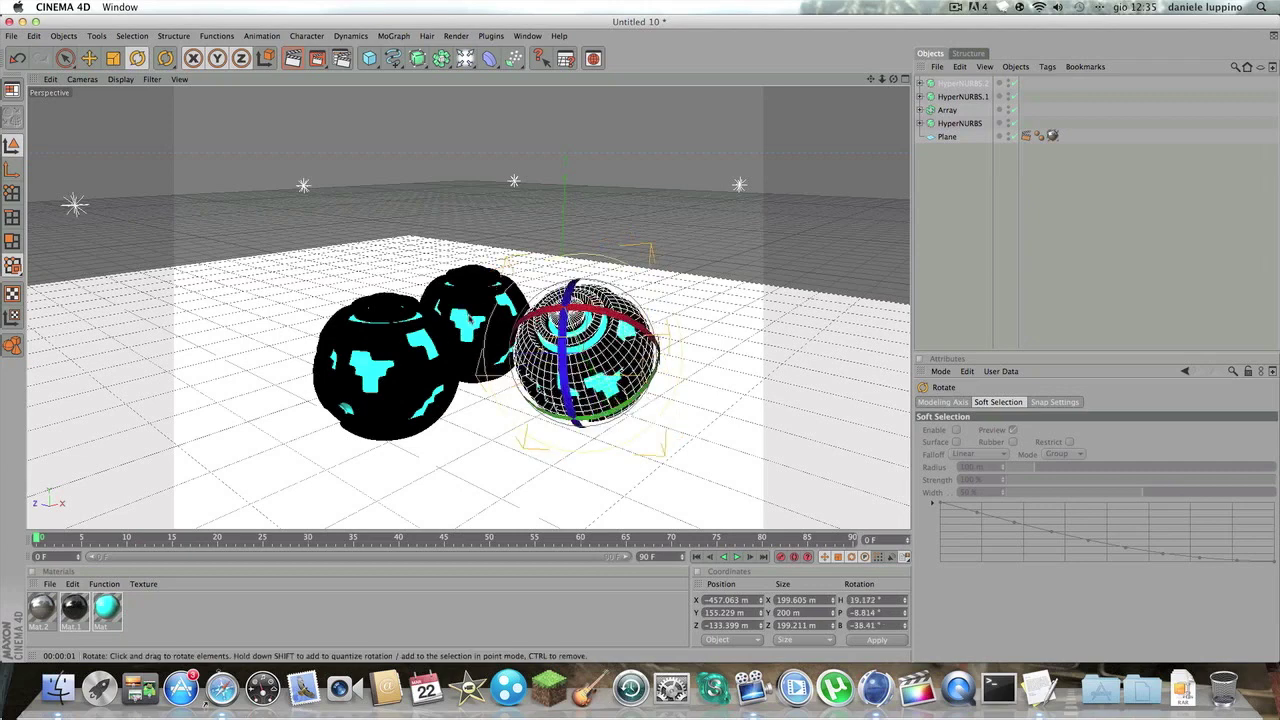
left_click_drag(490, 365, 670, 405)
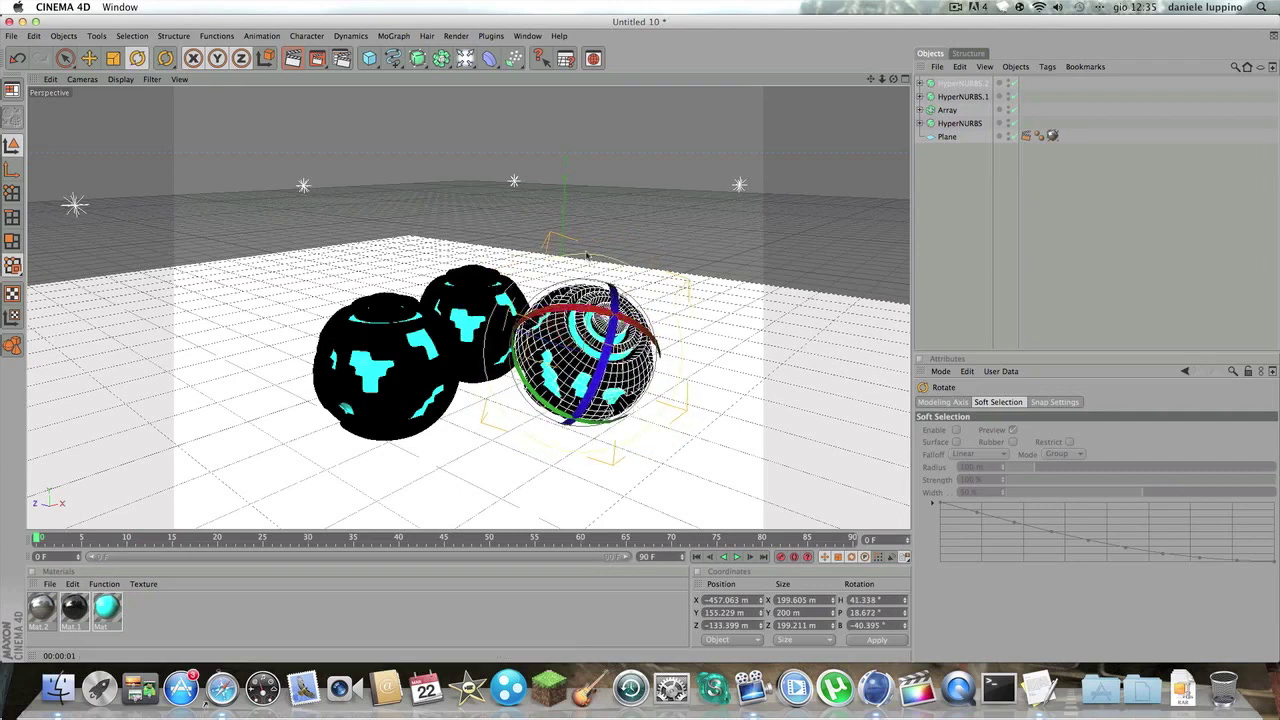
Rotate the left and middle spheres so their cyan rings face forward.
left_click(358, 367)
left_click_drag(398, 314, 380, 400)
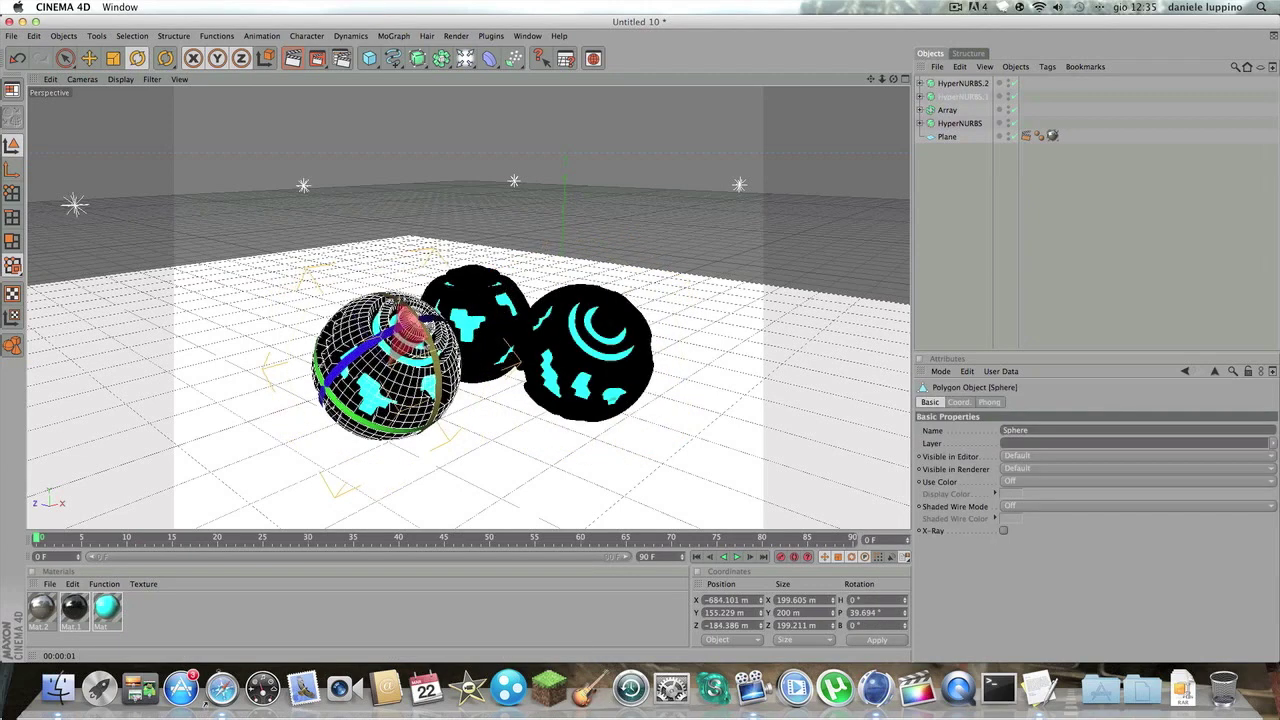
left_click_drag(398, 335, 430, 370)
left_click(494, 304)
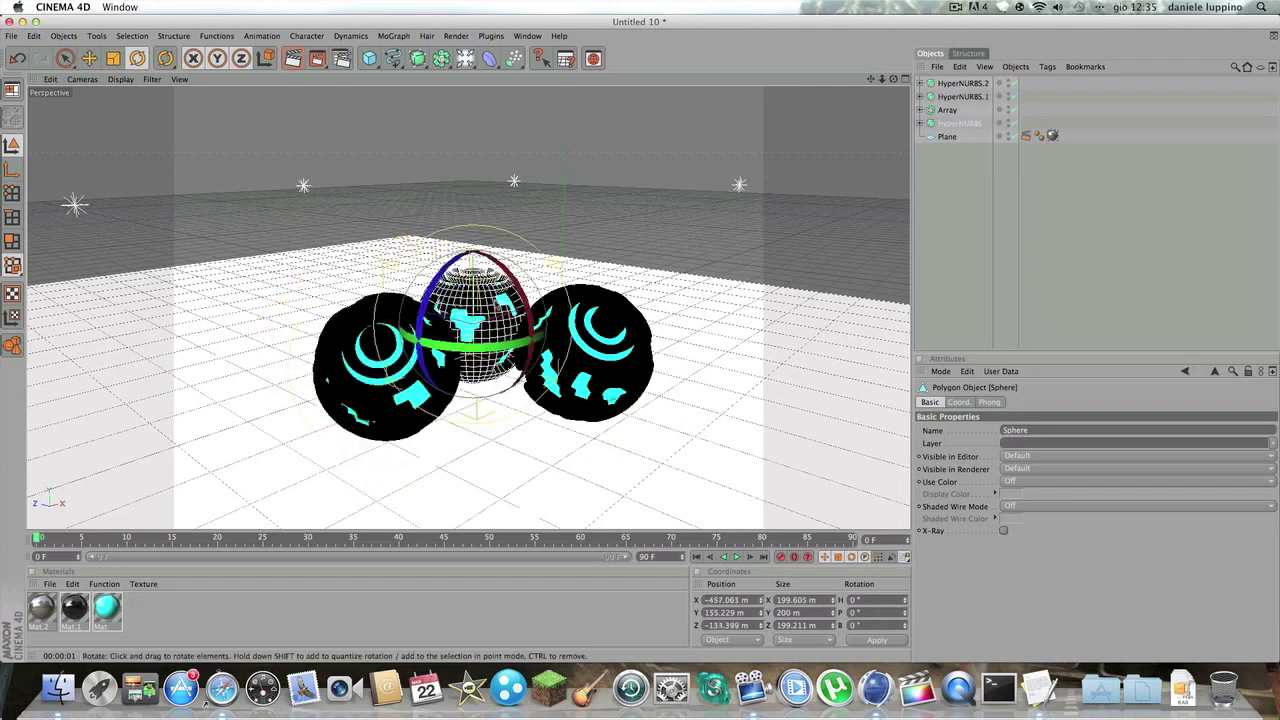
left_click_drag(470, 320, 500, 360)
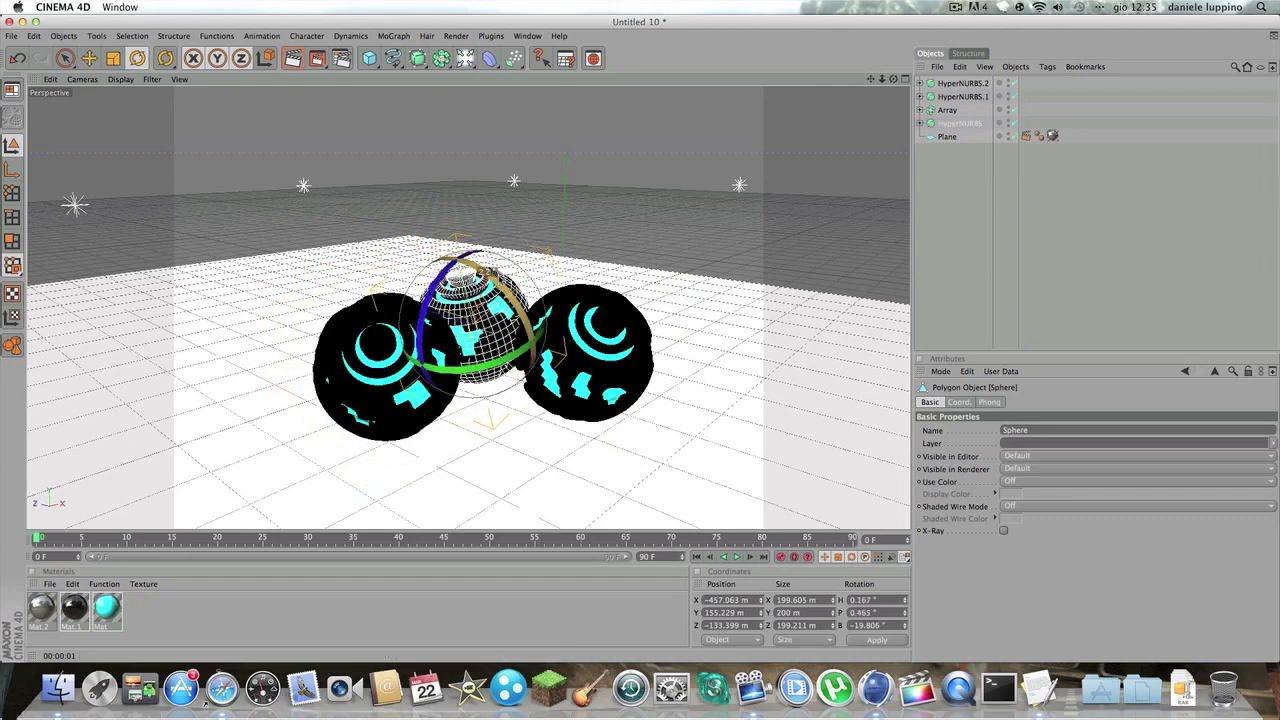
left_click(388, 403)
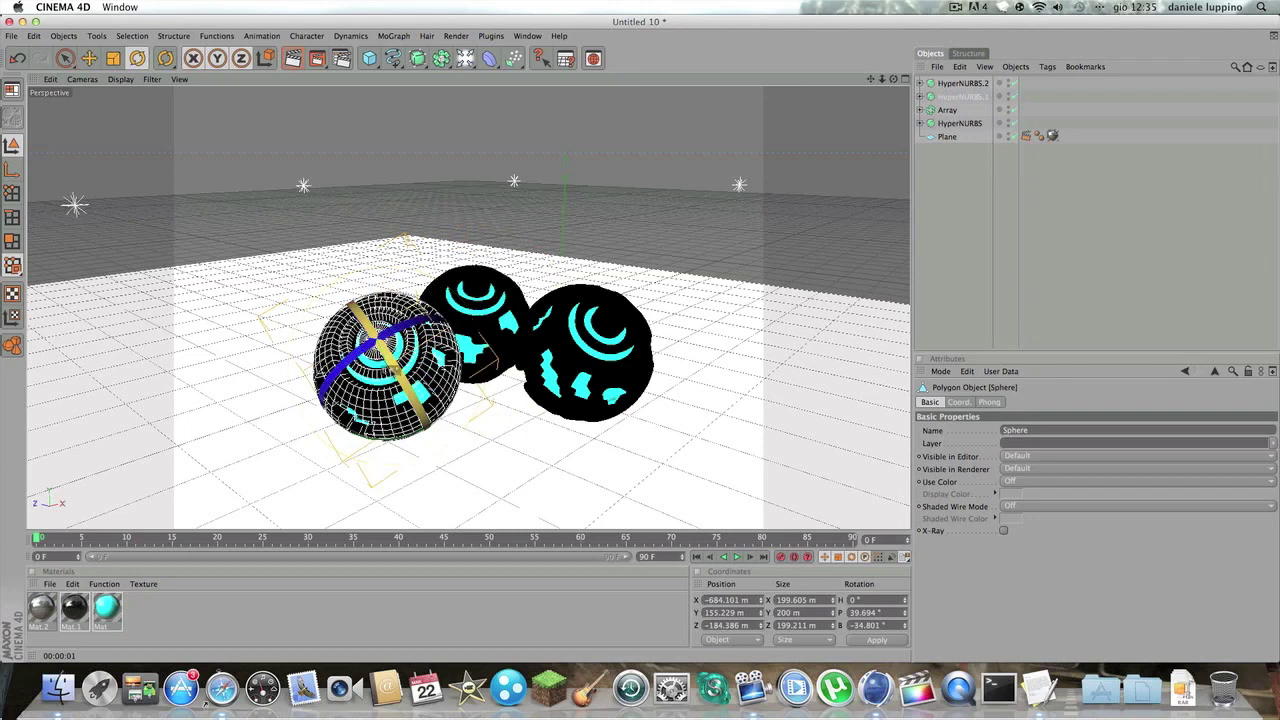
left_click_drag(272, 318, 300, 380)
Nudge the left sphere right and toward the camera.
left_click(89, 58)
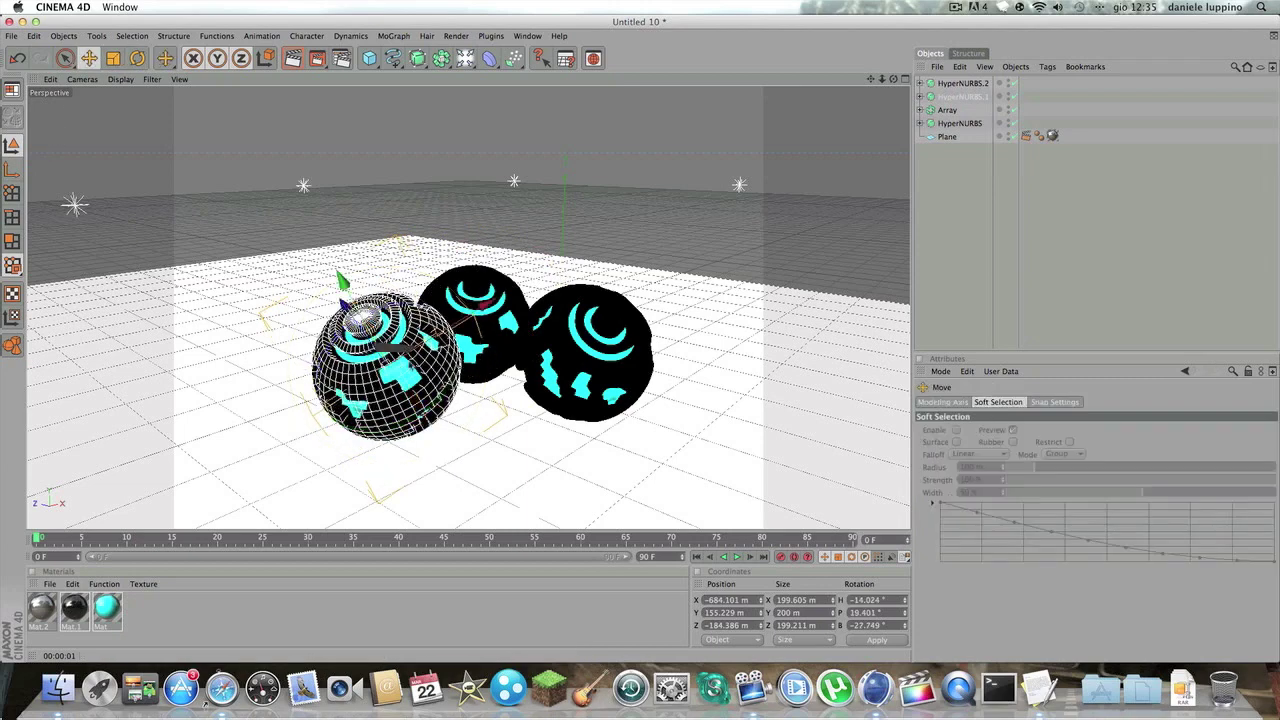
mouse_move(388, 365)
left_mouse_down()
mouse_move(392, 383)
mouse_move(437, 383)
mouse_move(413, 368)
left_mouse_up()
left_click(679, 286)
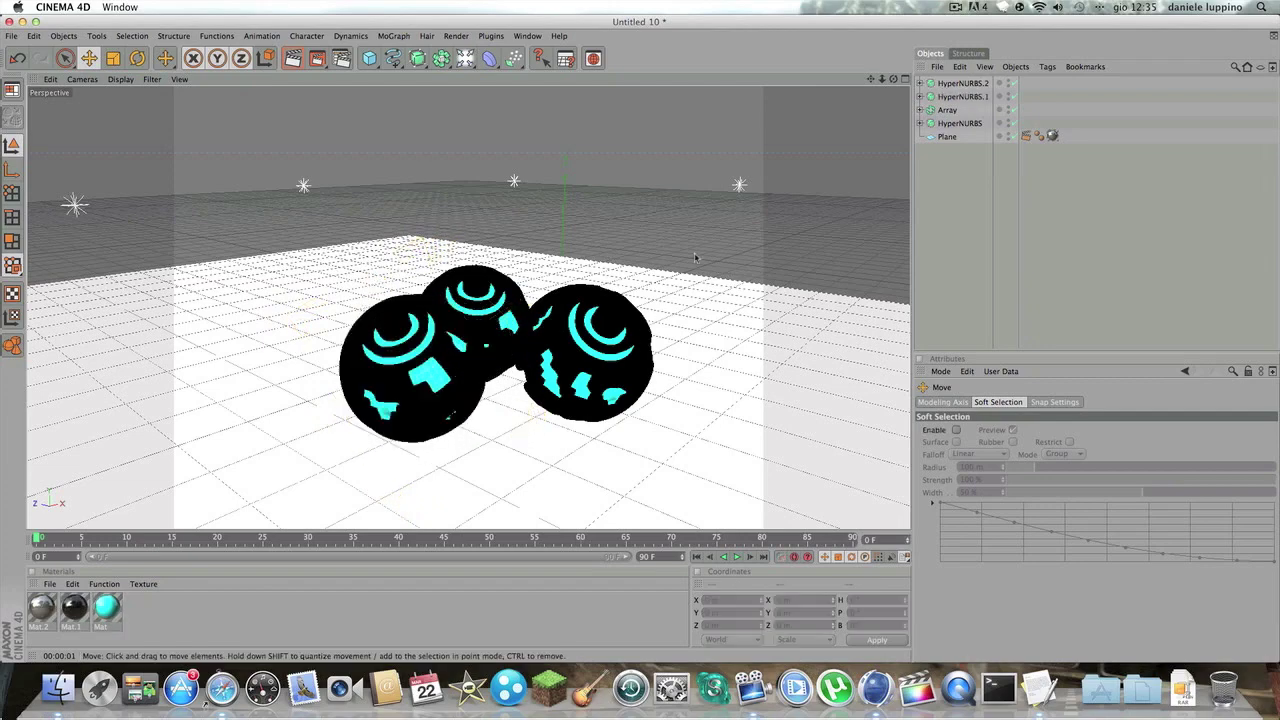
left_click_drag(894, 78, 894, 120)
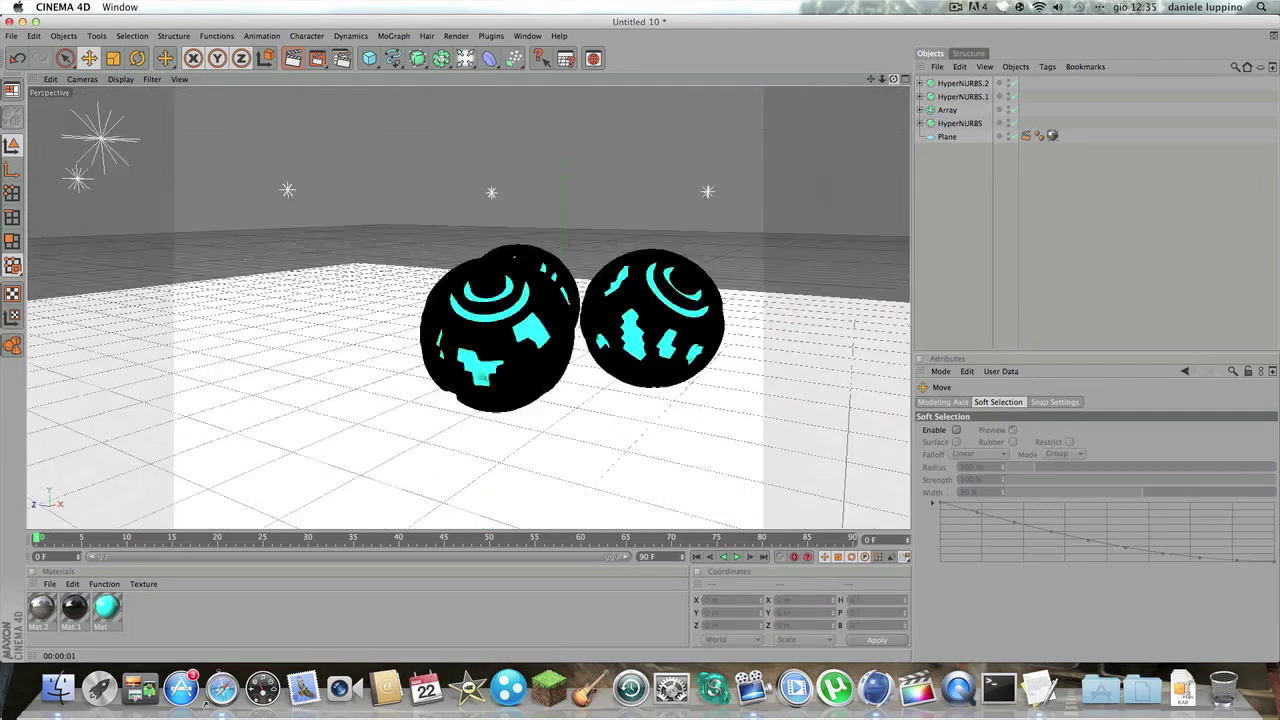
mouse_move(894, 78)
left_mouse_down()
mouse_move(894, 50)
mouse_move(894, 110)
mouse_move(894, 80)
left_mouse_up()
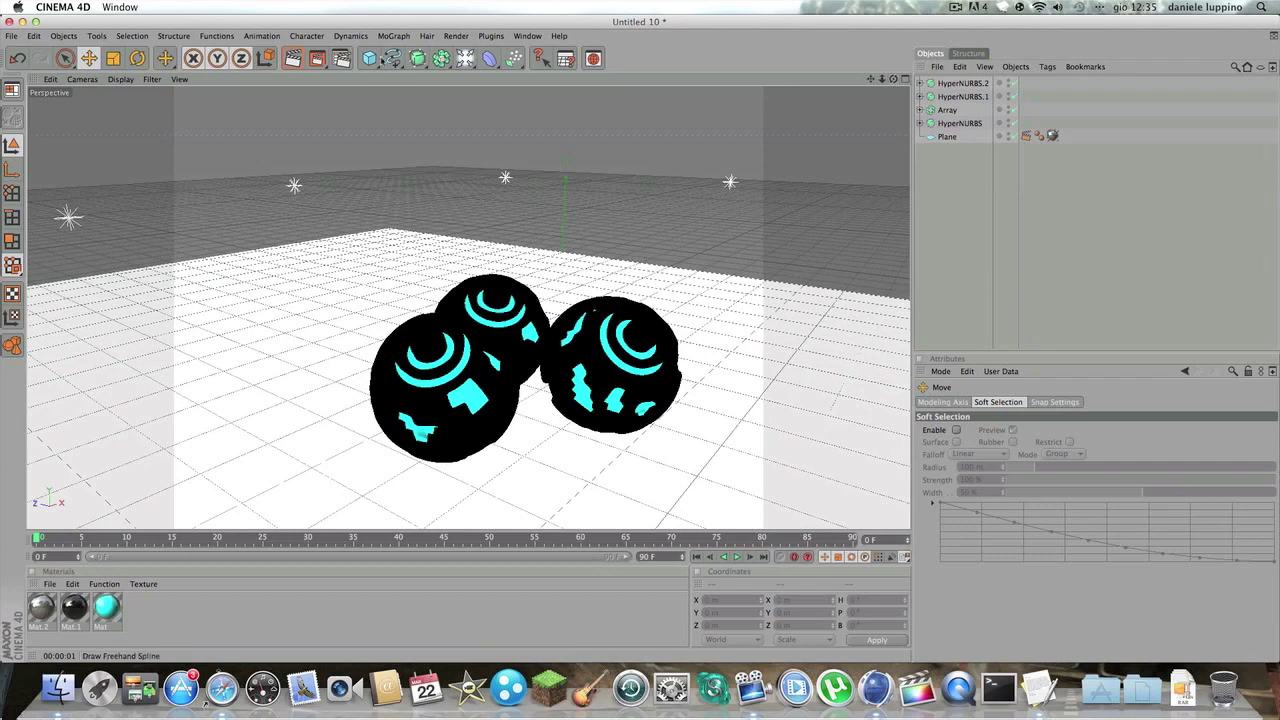
left_click(293, 58)
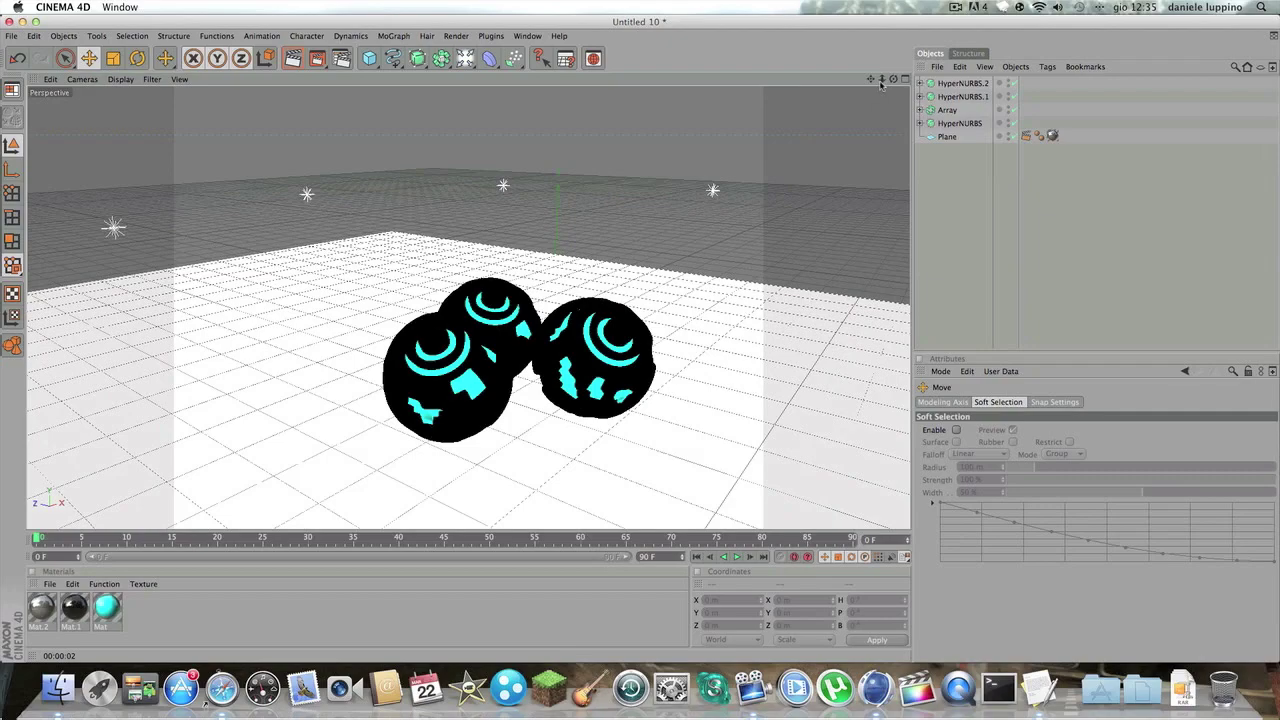
mouse_move(882, 78)
left_mouse_down()
mouse_move(882, 120)
mouse_move(445, 124)
left_mouse_up()
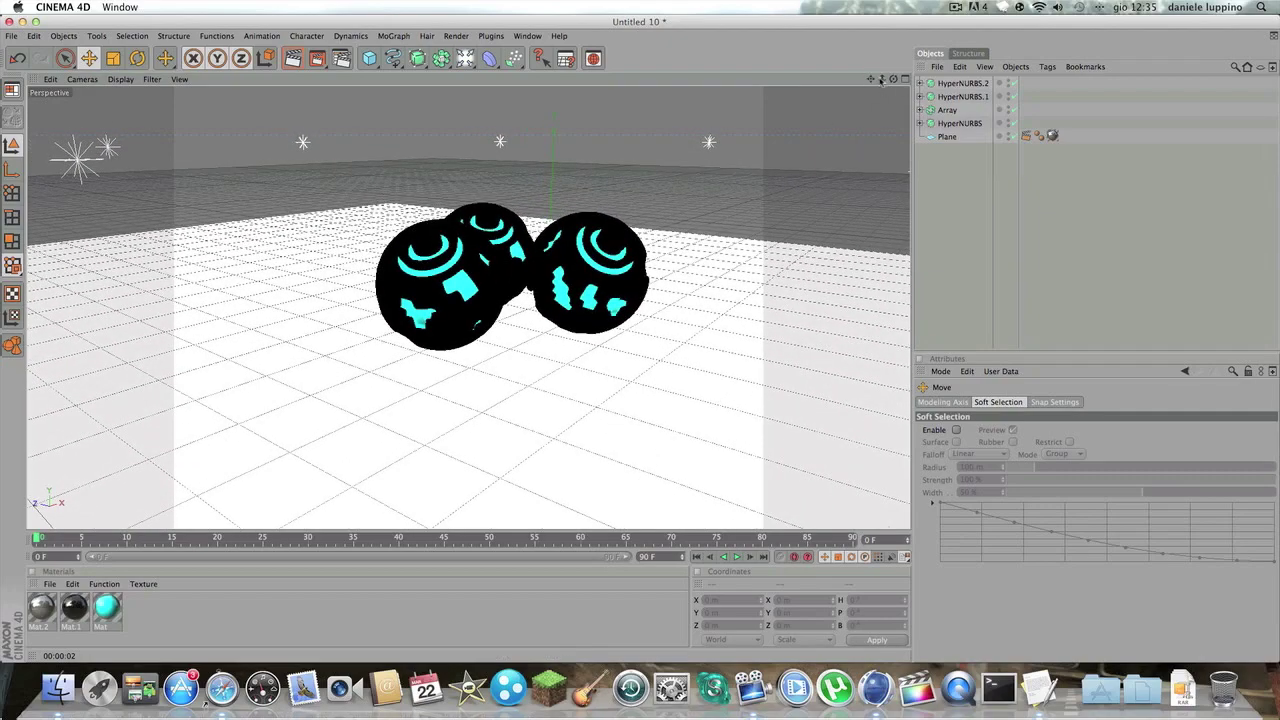
left_click_drag(895, 78, 860, 84)
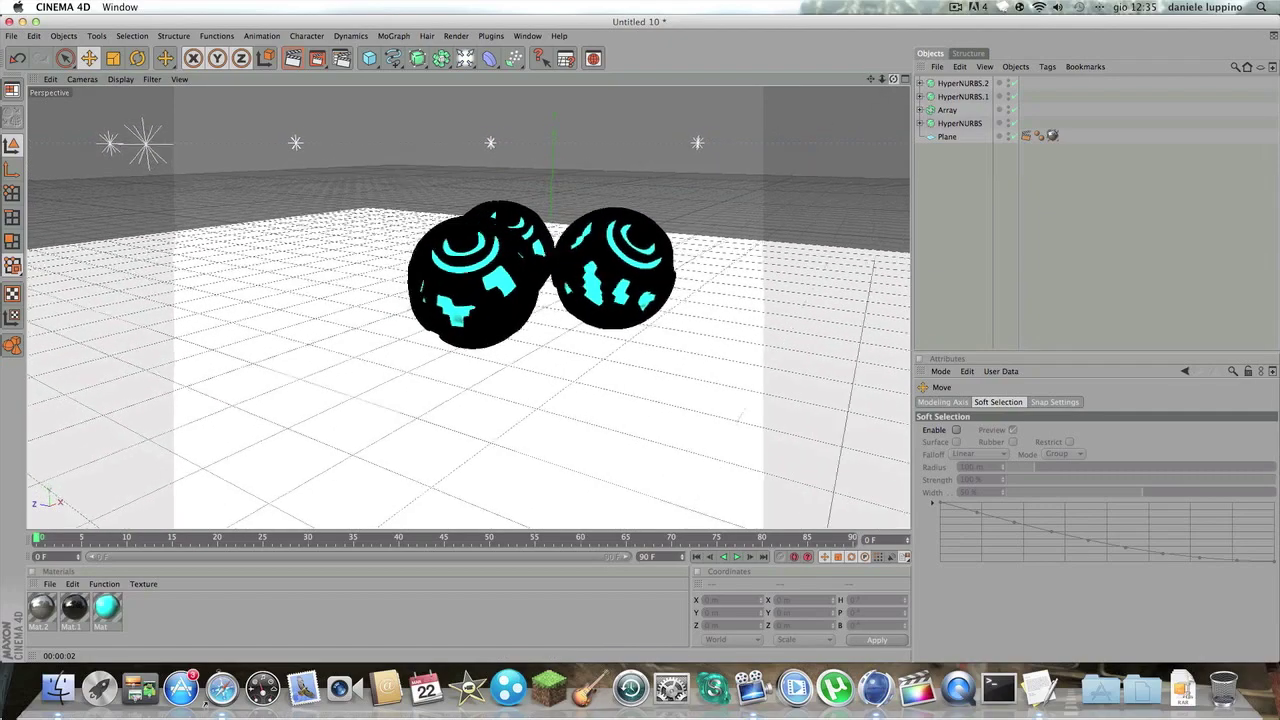
left_click(302, 60)
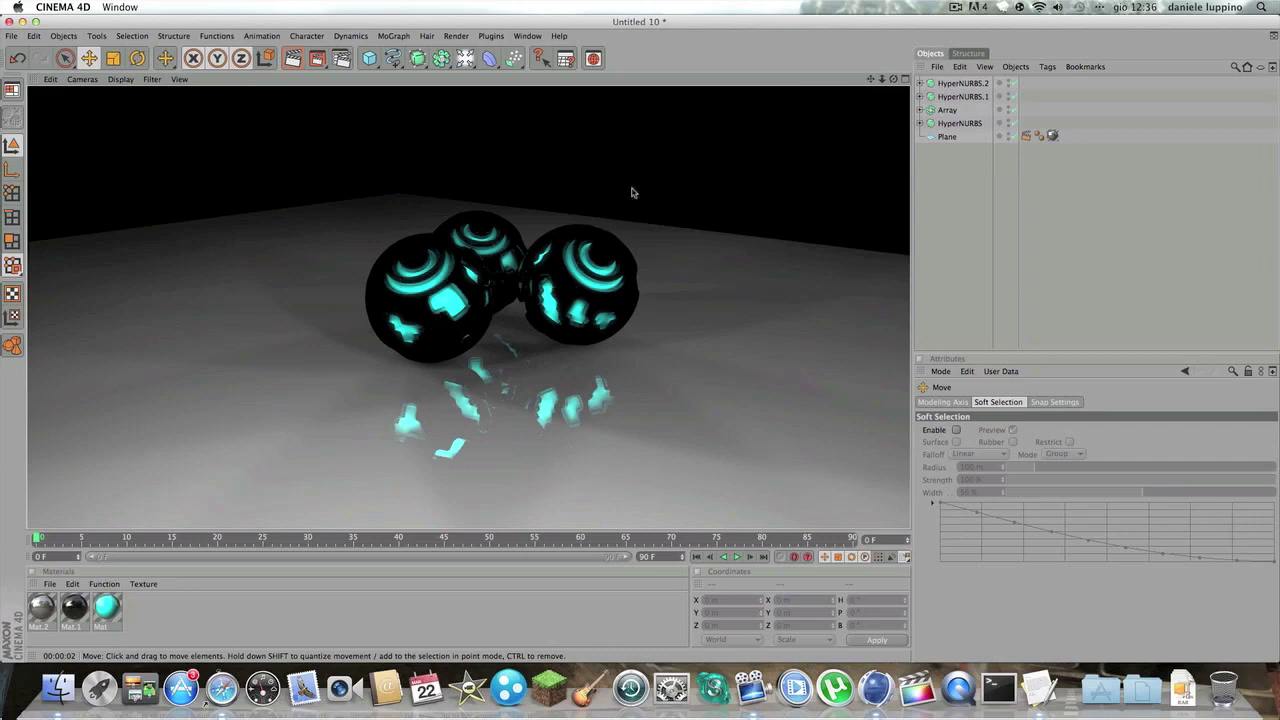
left_click(596, 200)
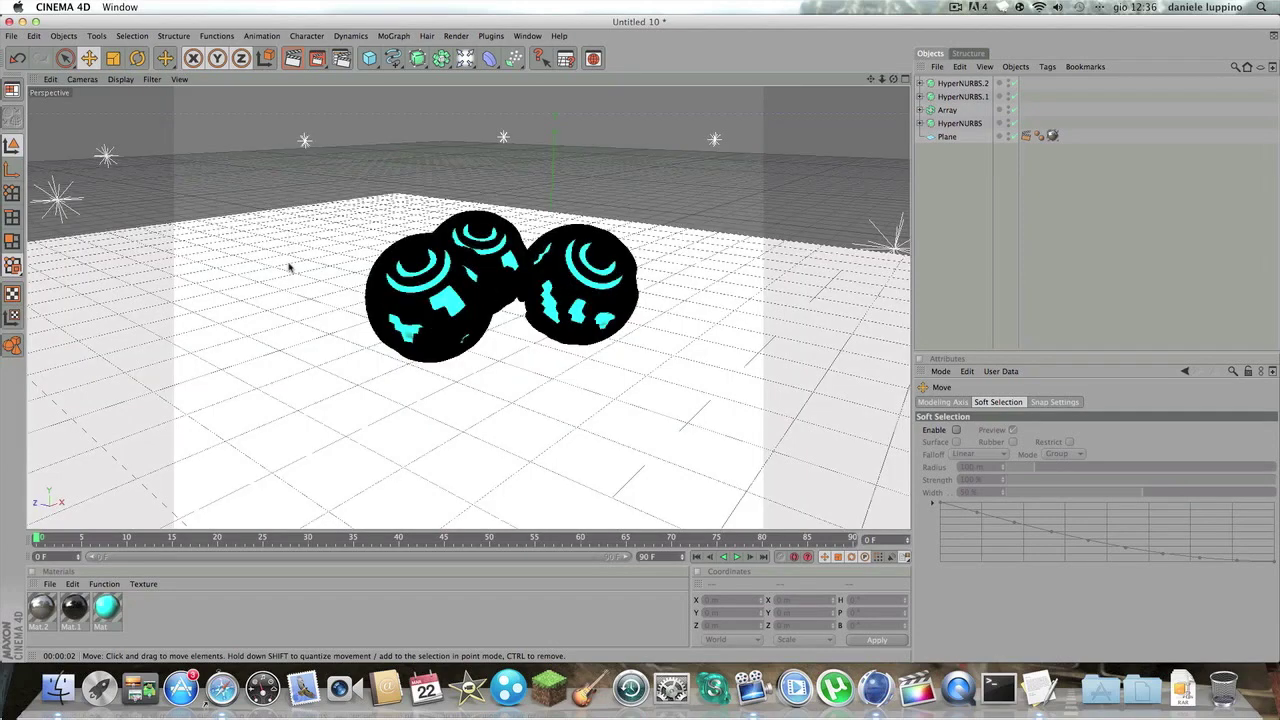
Scale the floor plane up to about 12923 × 17302 m so it extends far past the spheres.
left_click(946, 136)
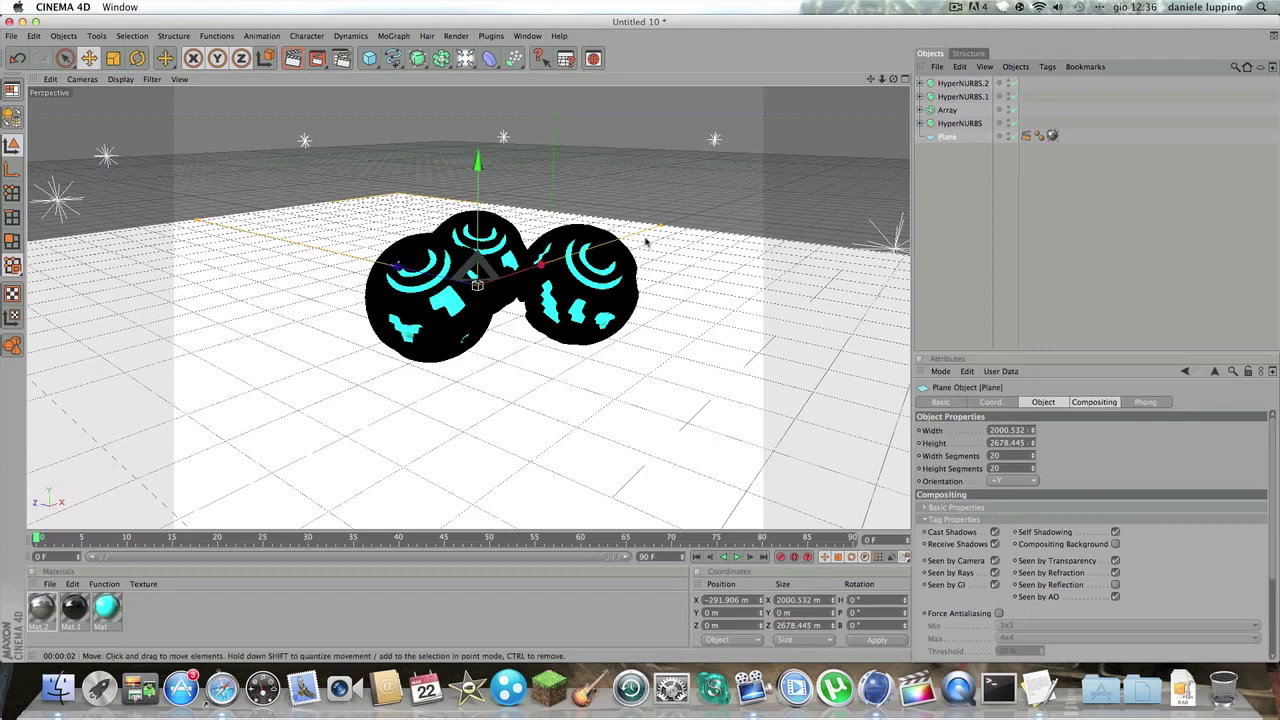
left_click(117, 58)
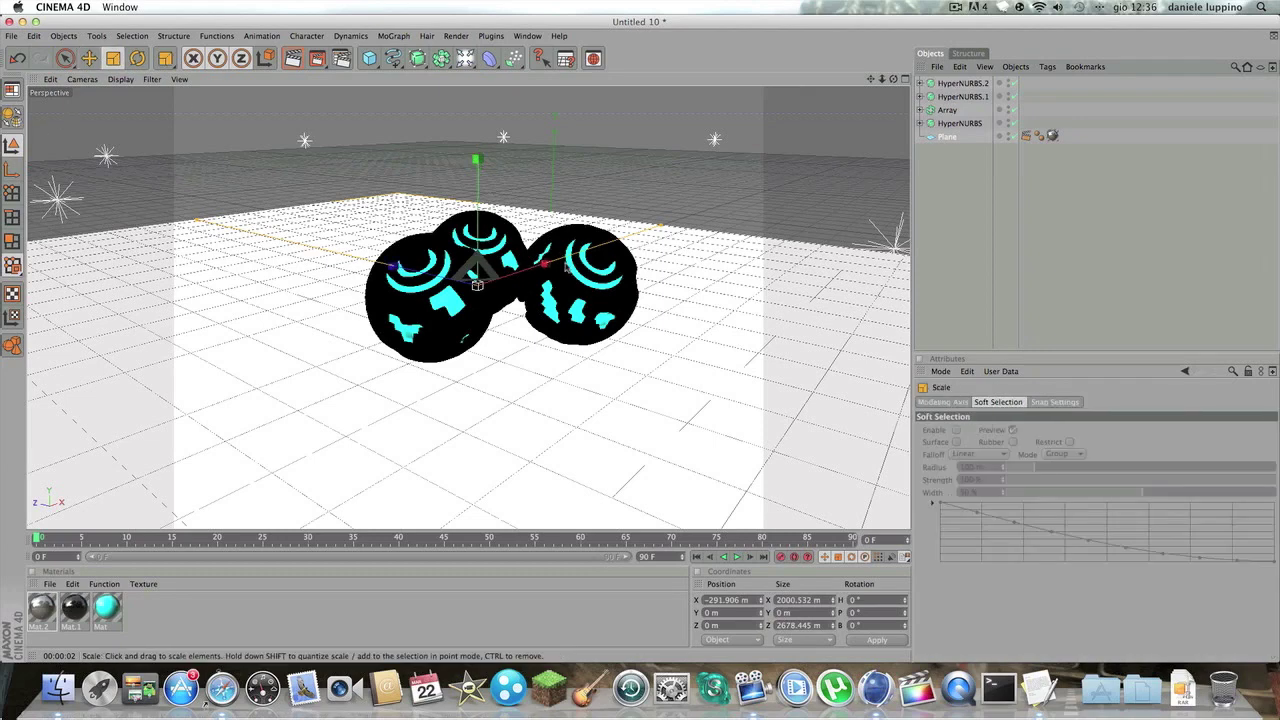
left_click_drag(489, 285, 540, 280)
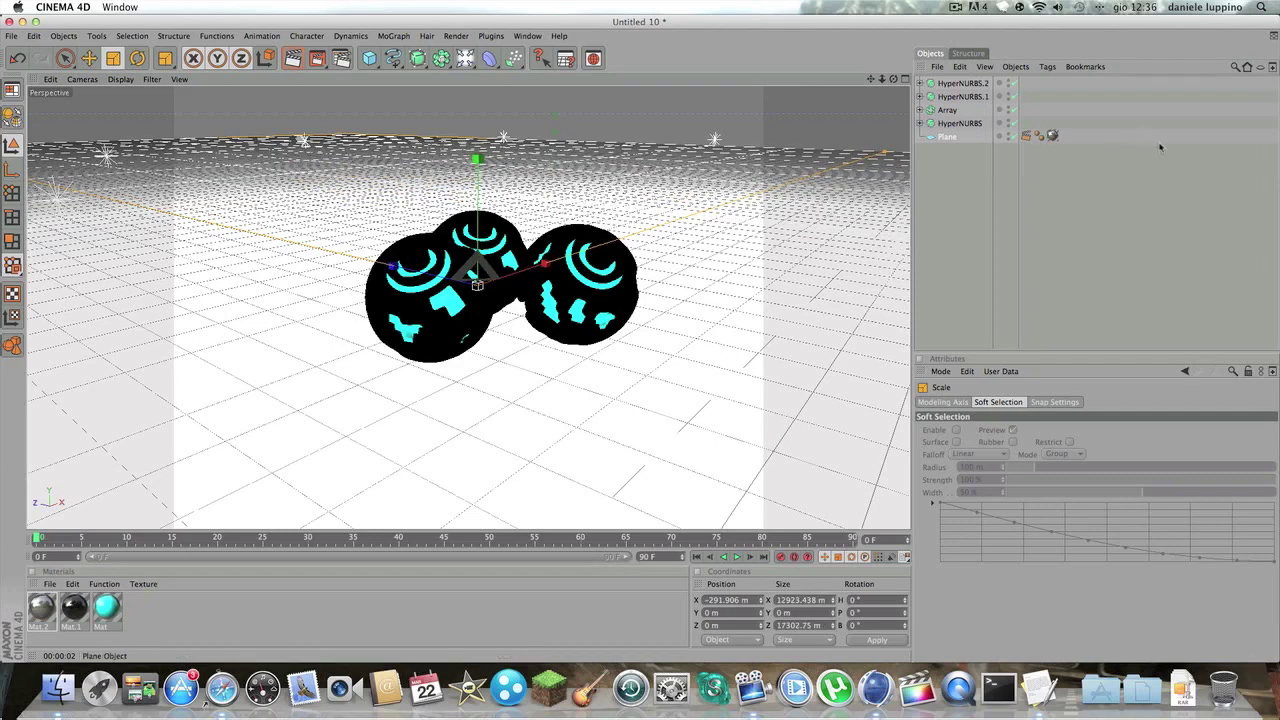
left_click(719, 165)
Render the active view showing the three black spheres reflected on the seamless grey floor.
left_click(292, 60)
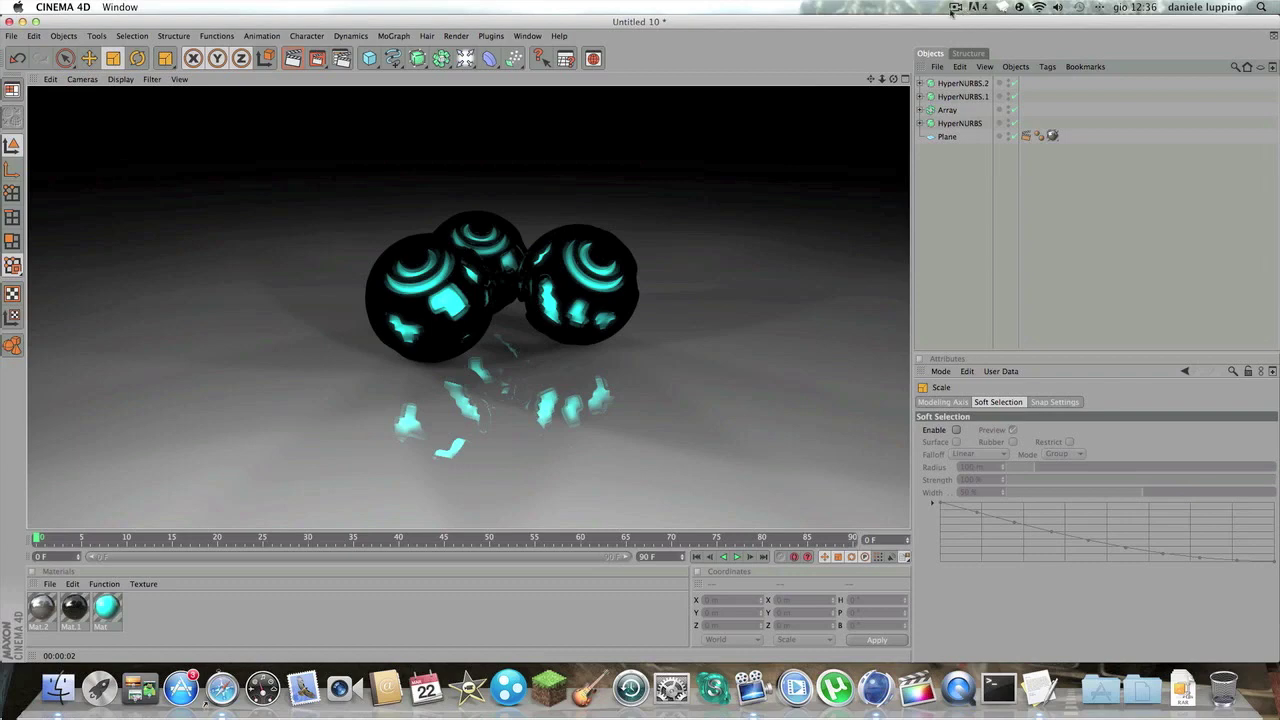
left_click(954, 7)
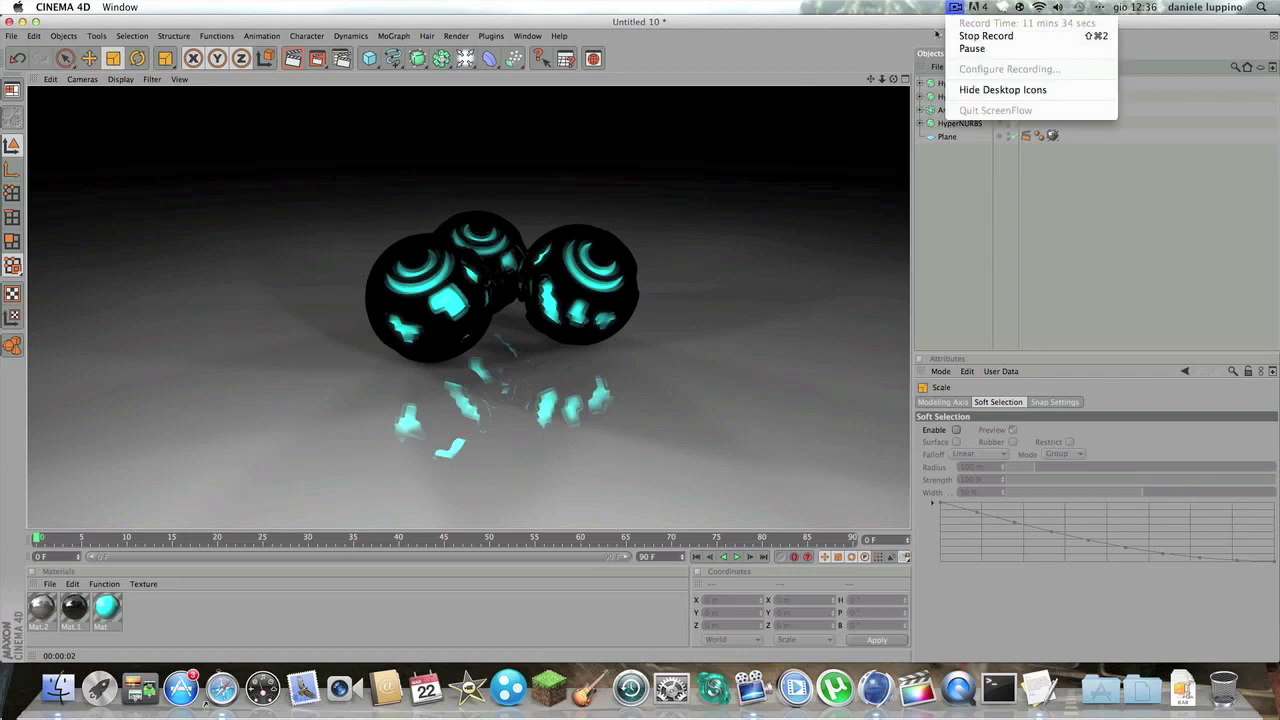